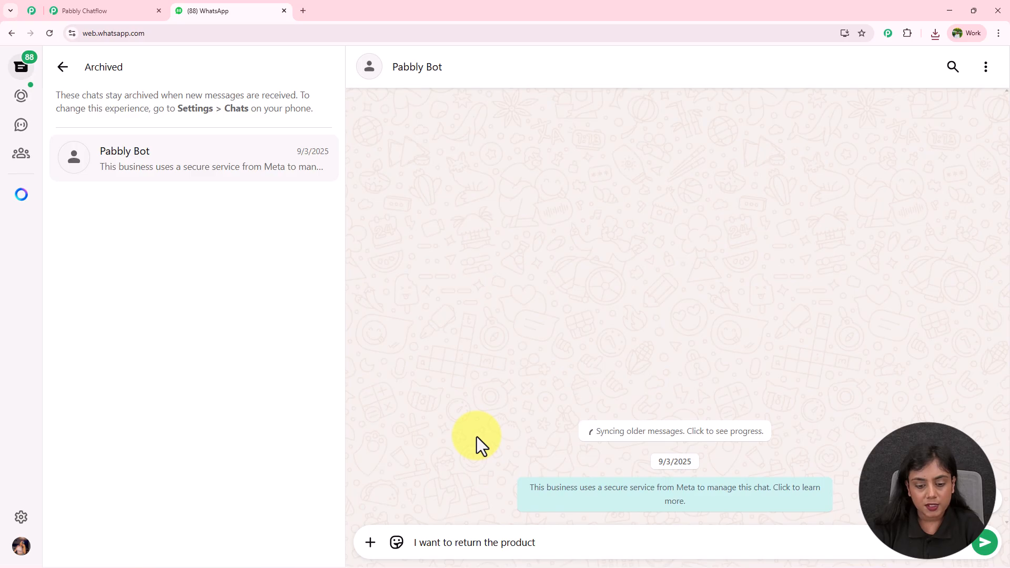
Send "I want to return the product" to the Pabbly Bot chat and choose Initiate Return from its welcome message.
key(Return)
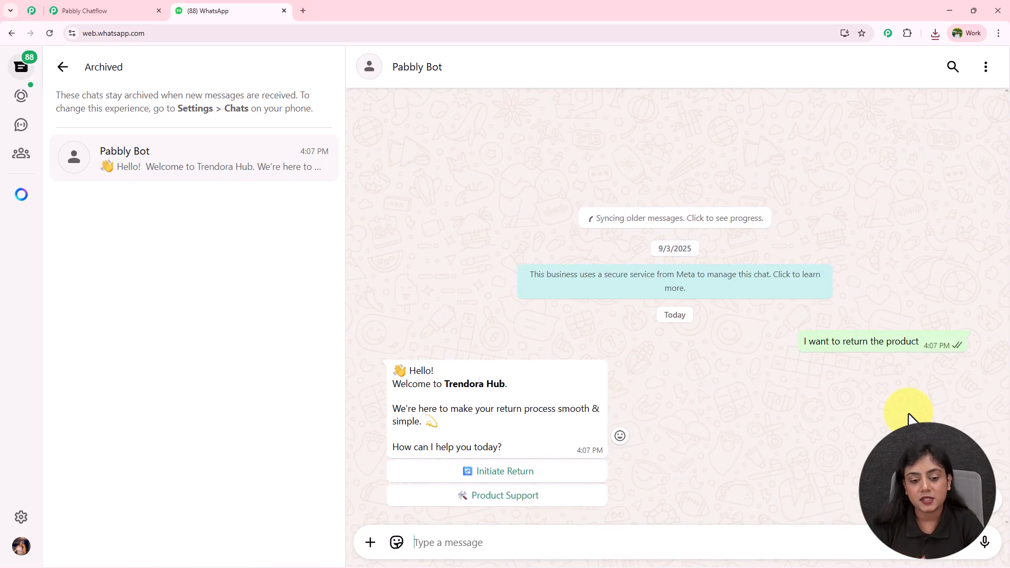
drag(412, 384, 512, 384)
drag(401, 408, 485, 411)
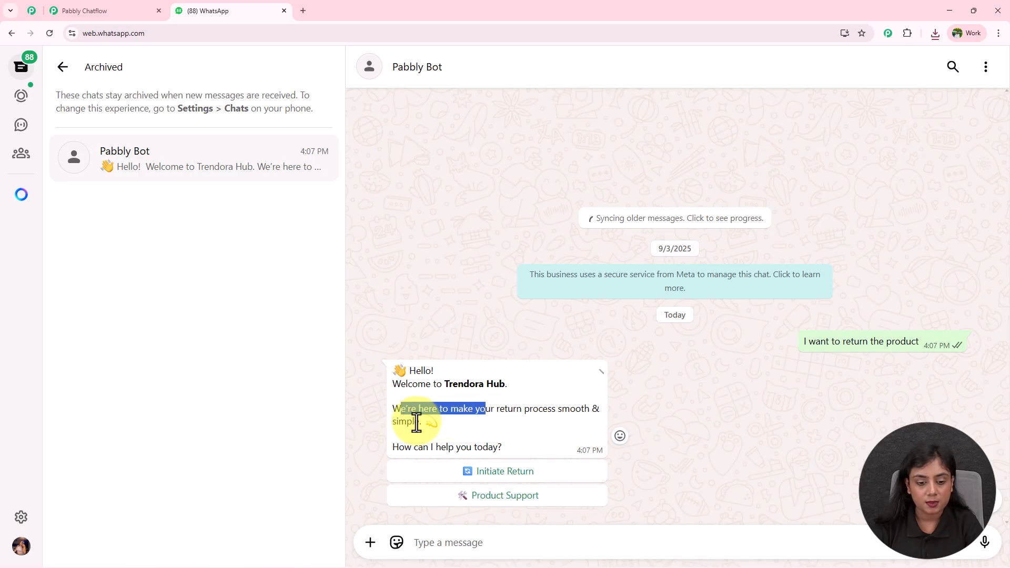
click(504, 474)
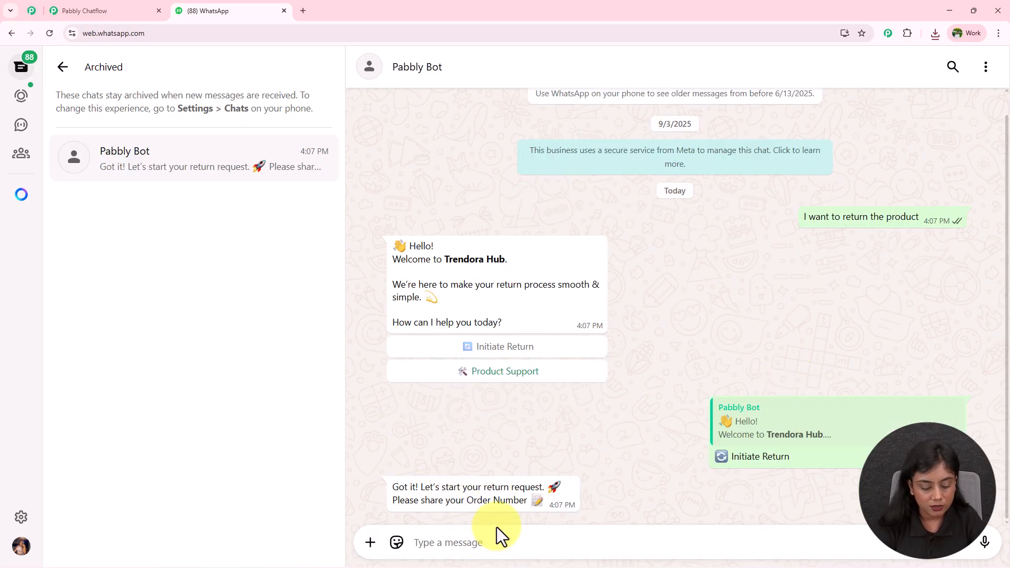
Reply to the bot with the order number and choose Damaged Product as the return reason.
text(ABC345)
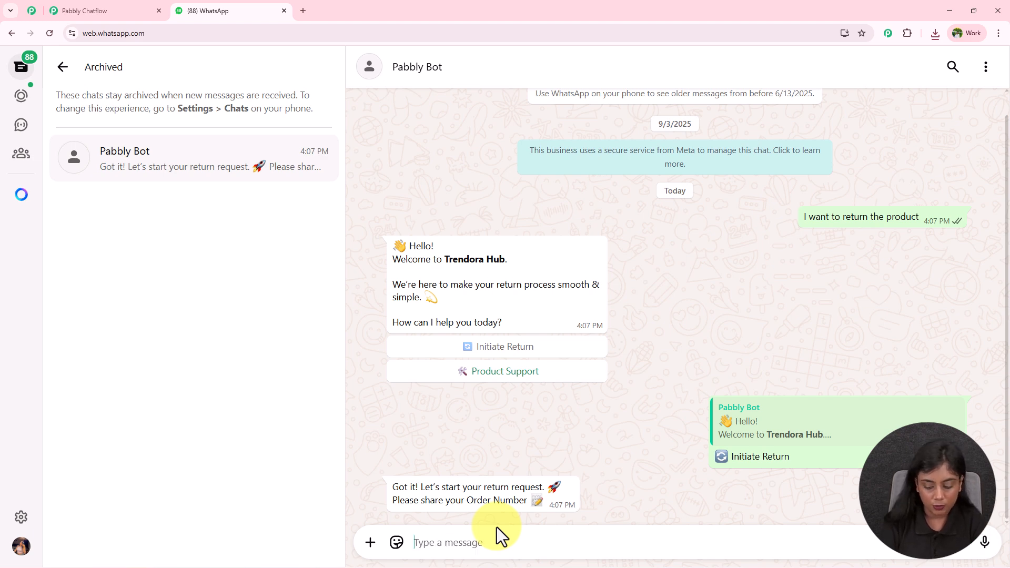
key(Return)
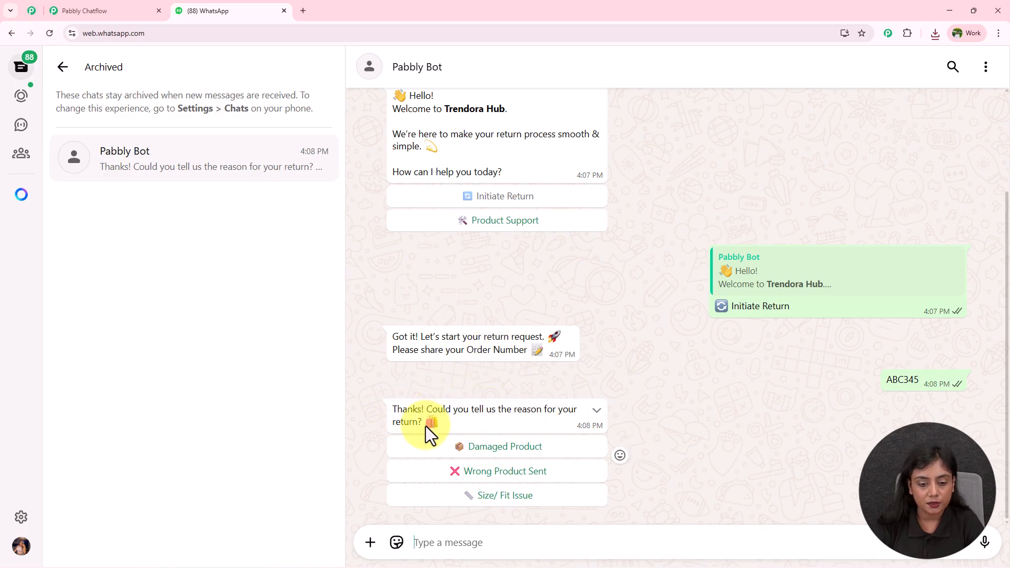
click(501, 450)
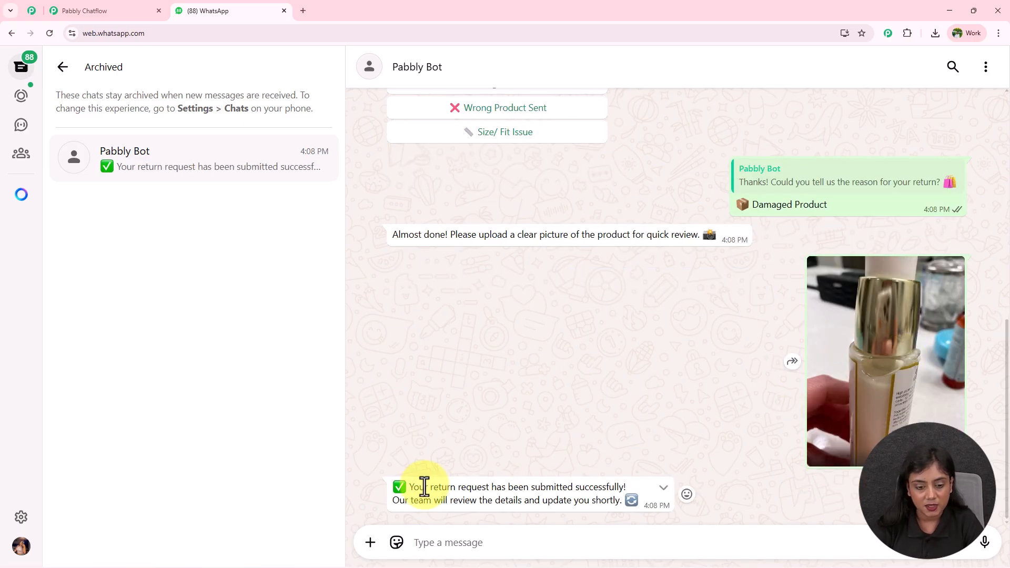
drag(413, 487, 524, 489)
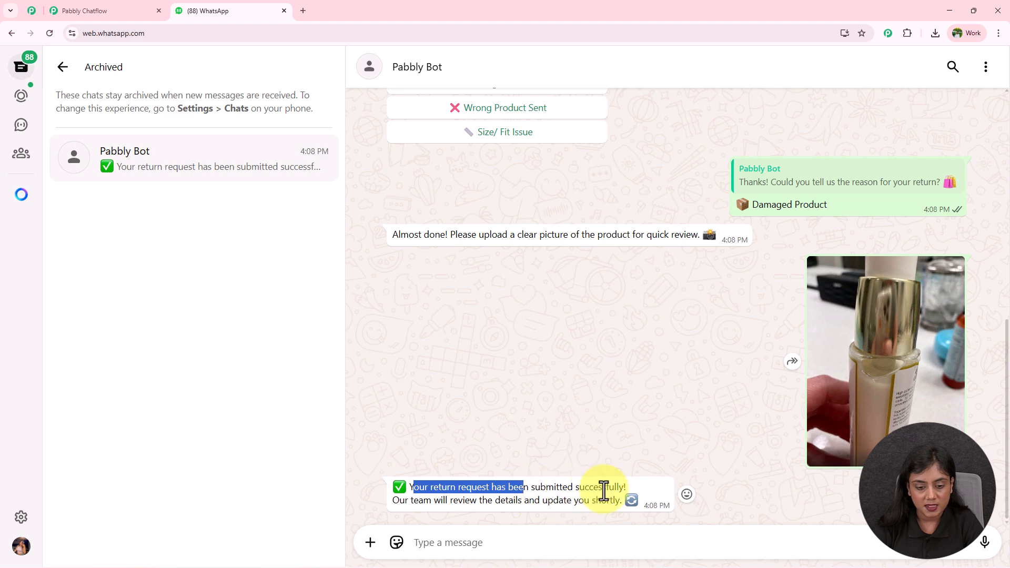
drag(393, 500, 602, 508)
click(602, 509)
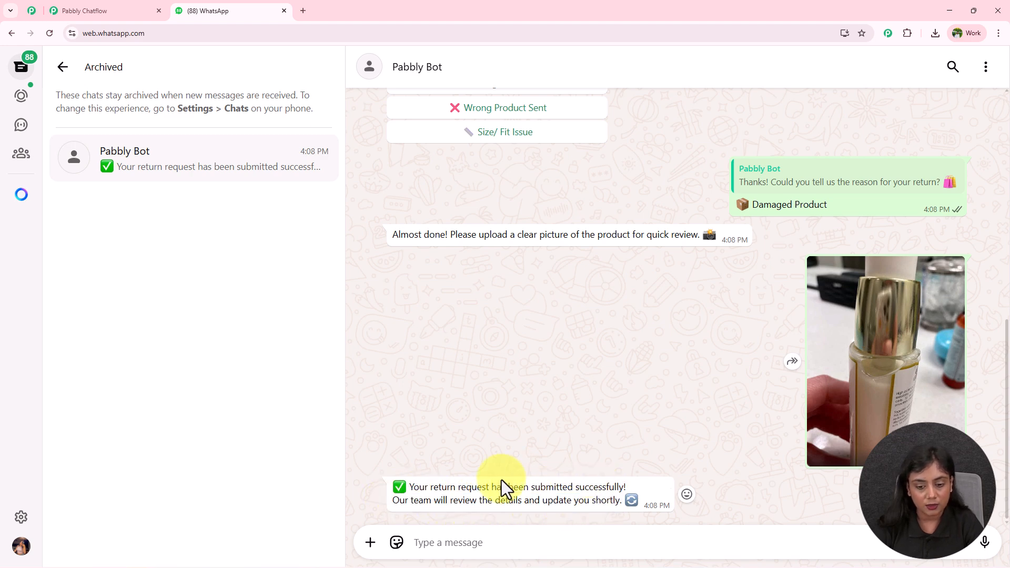
Choose Product Support from the bot's earlier welcome message and select Missing Parts as the issue type.
scroll(623, 438, up, 5)
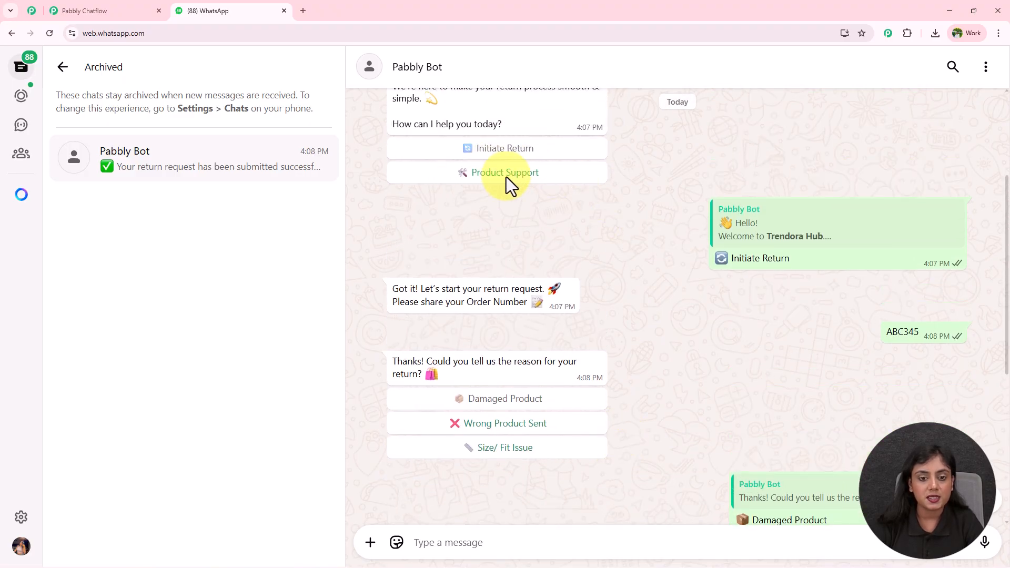
scroll(505, 189, up, 3)
click(492, 339)
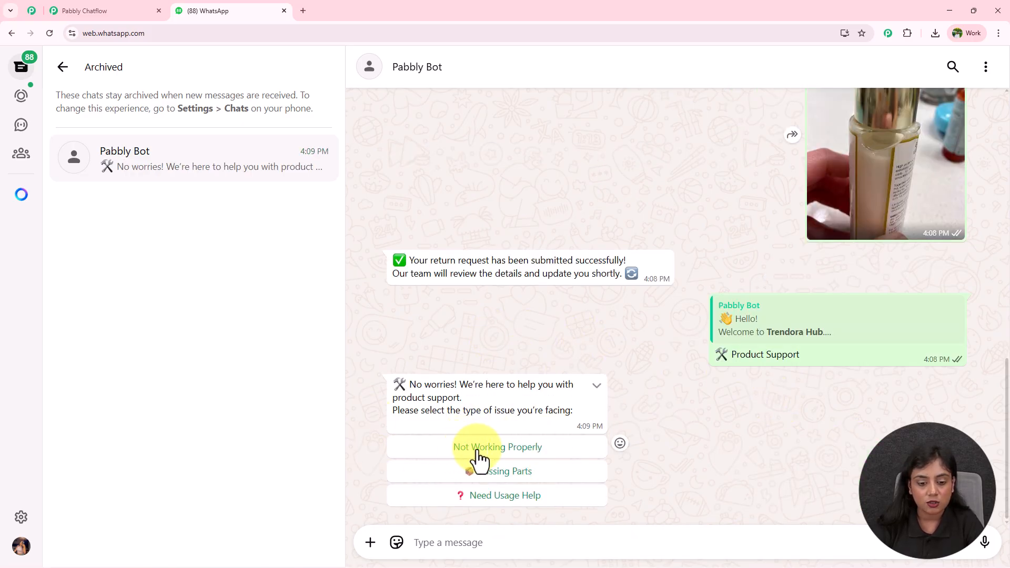
click(508, 473)
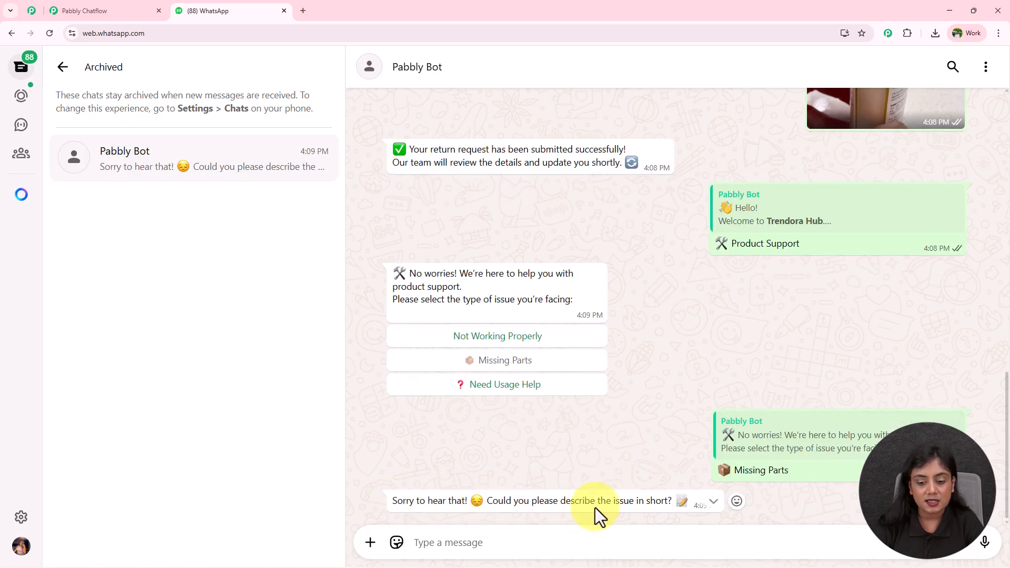
Send "Not Working Properly" as the issue description and read through the bot's reply.
text(n)
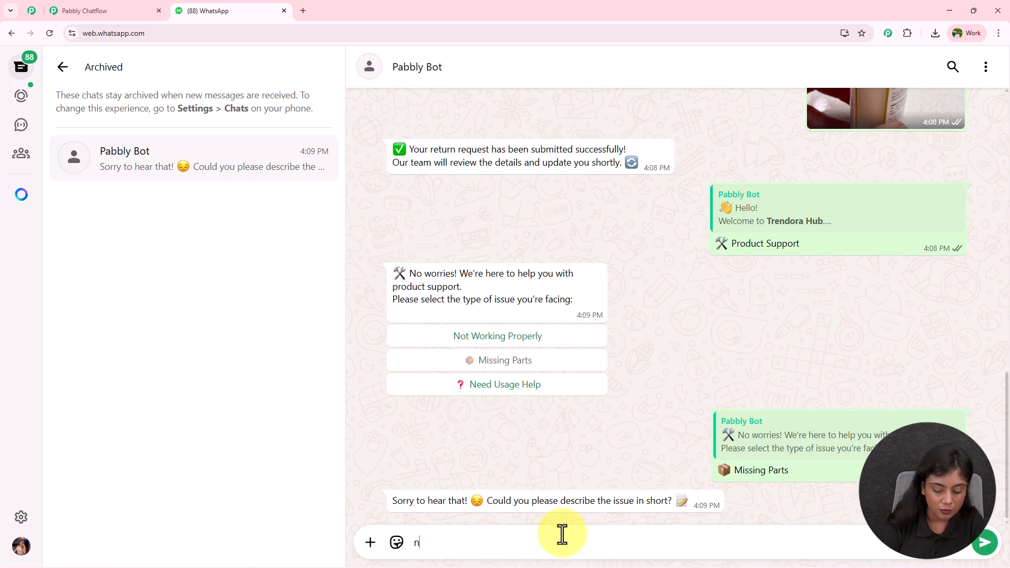
text(OT wORKI)
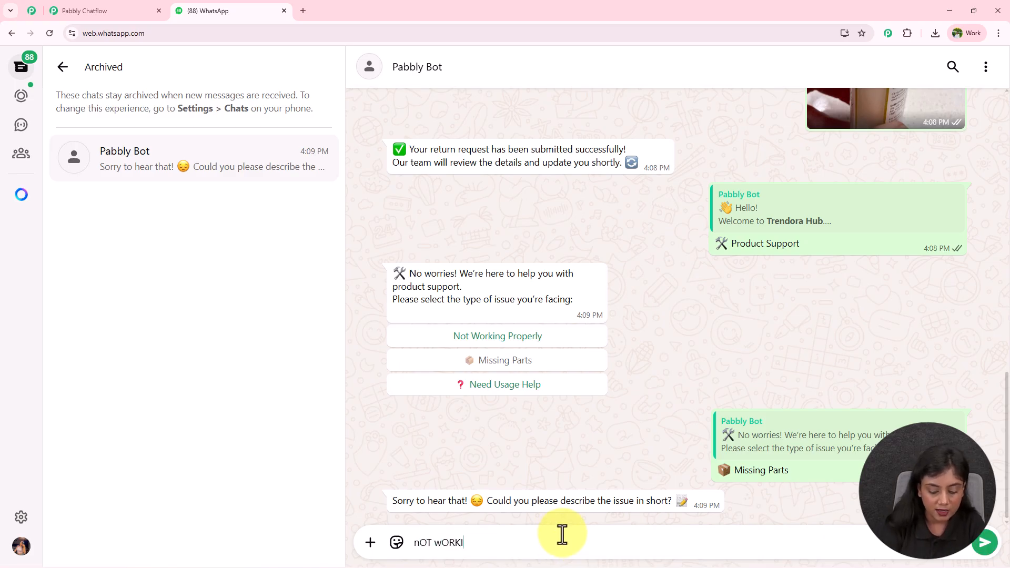
text(NG p)
key(Return)
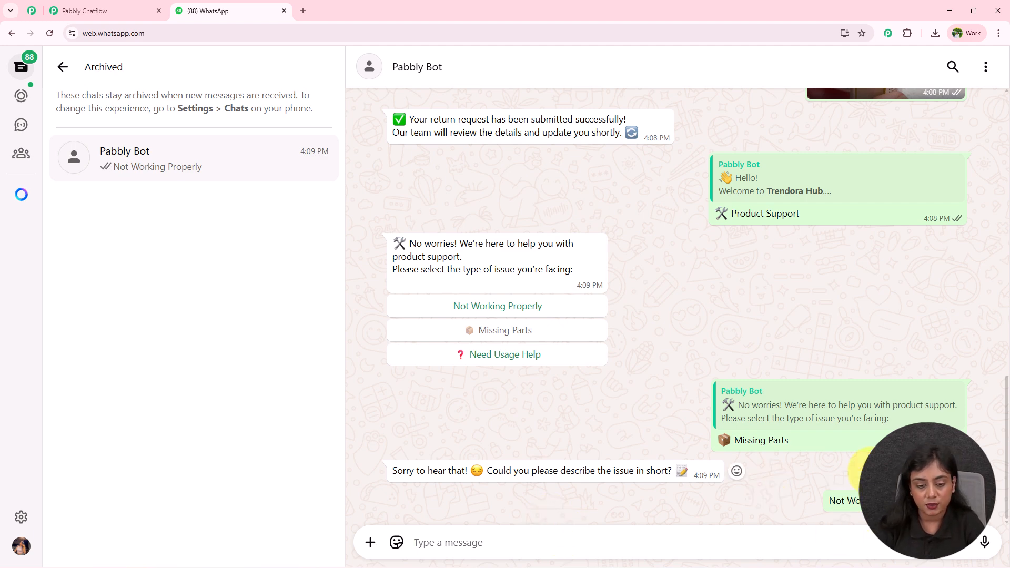
drag(414, 410, 723, 419)
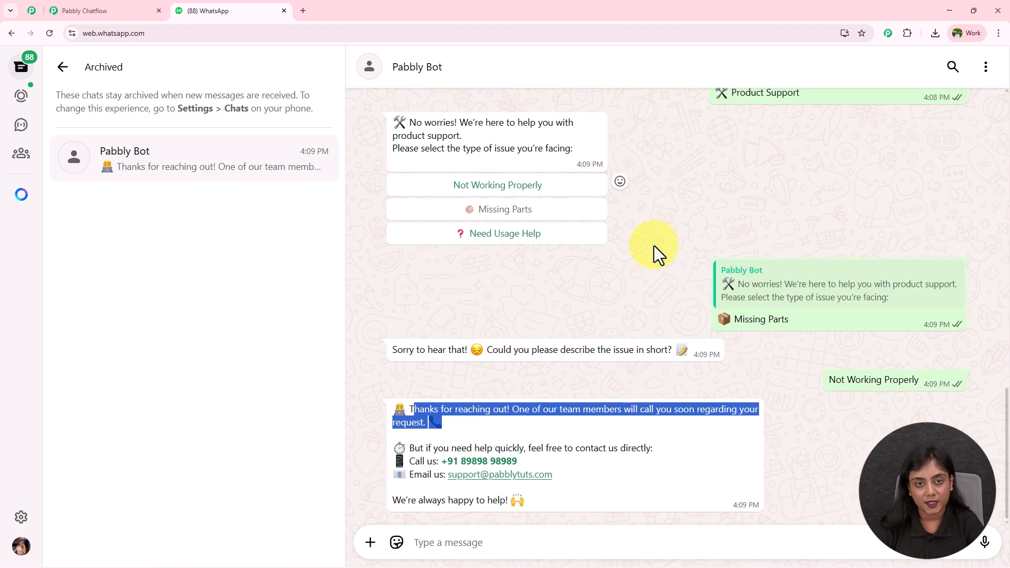
Close the Pabbly Chatflow flow editor without saving and open a new browser tab.
click(124, 10)
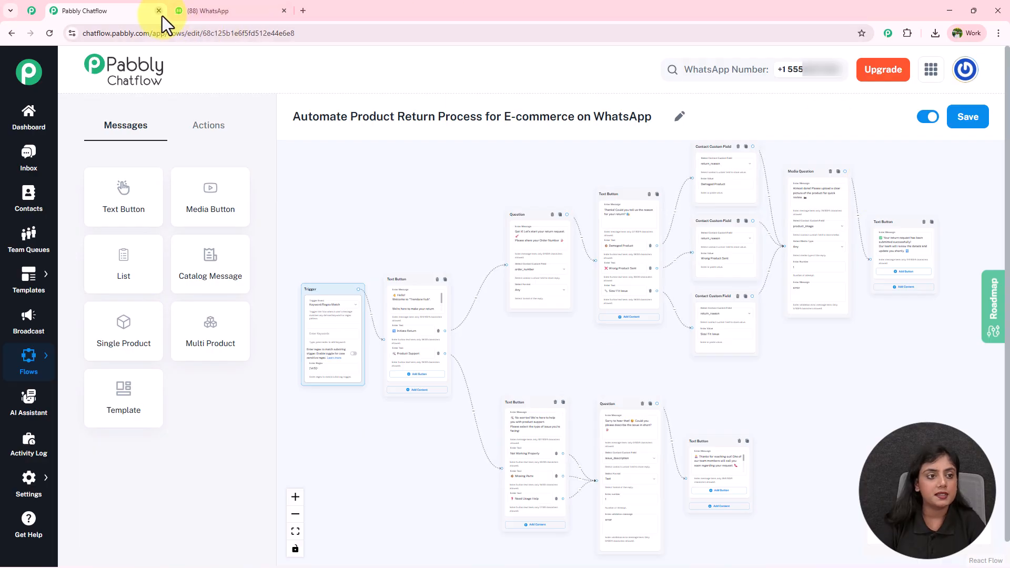
click(159, 10)
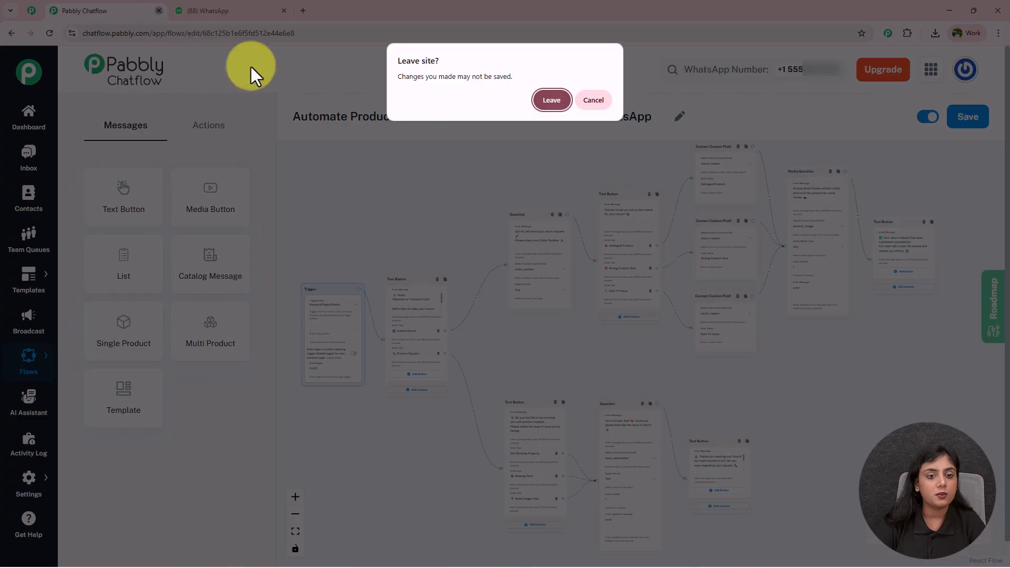
click(553, 99)
click(179, 8)
text(www.pabbly)
key(BackSpace)
key(BackSpace)
key(BackSpace)
key(BackSpace)
key(BackSpace)
key(BackSpace)
key(BackSpace)
key(BackSpace)
key(BackSpace)
key(BackSpace)
key(BackSpace)
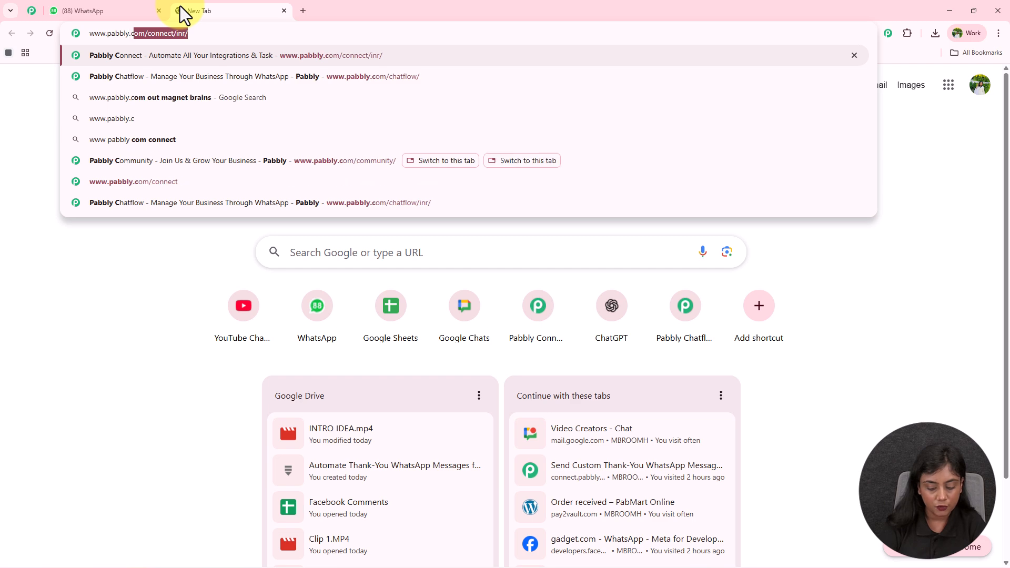
text(www.pab)
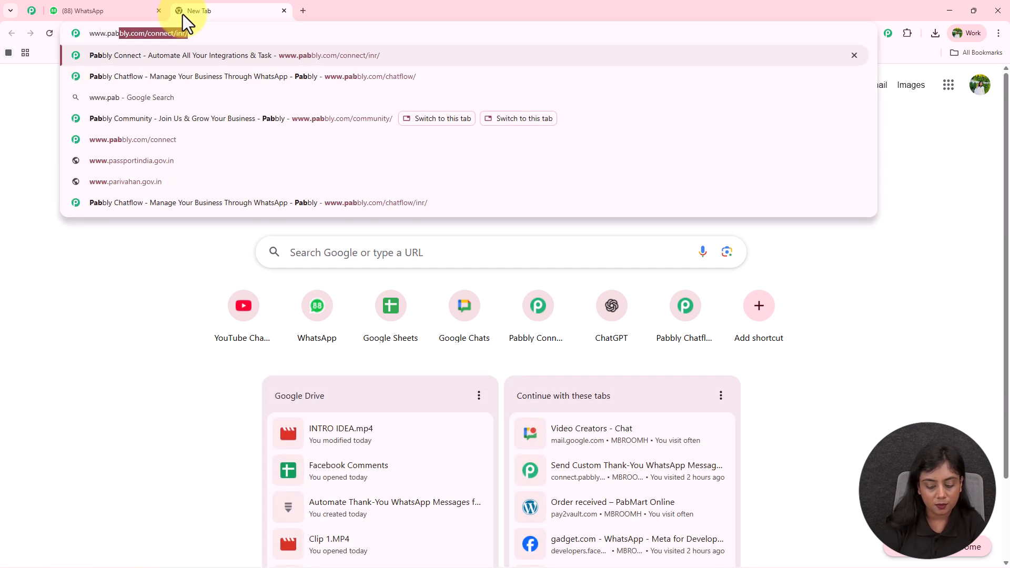
text(bly.com/chatfl)
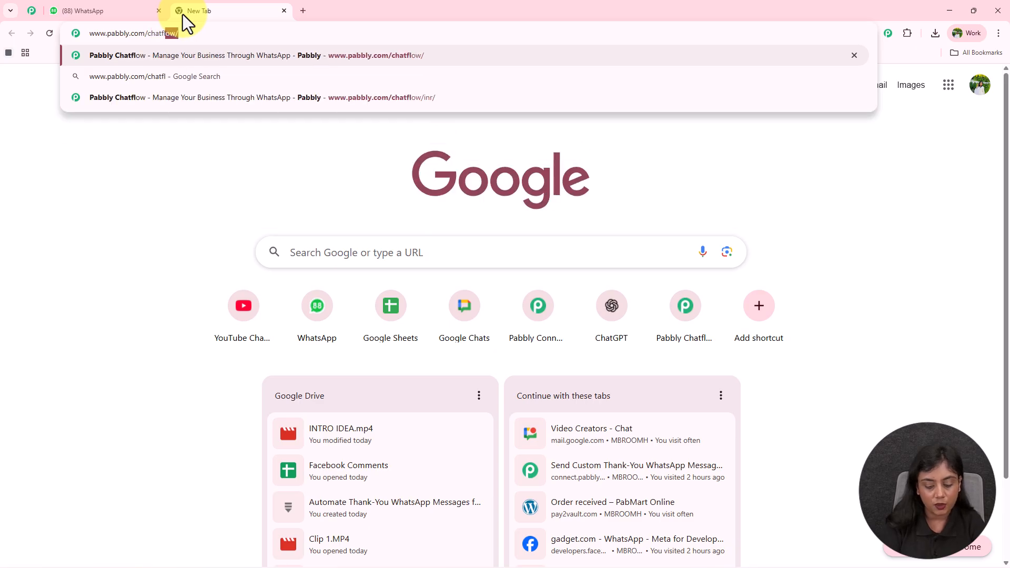
key(Return)
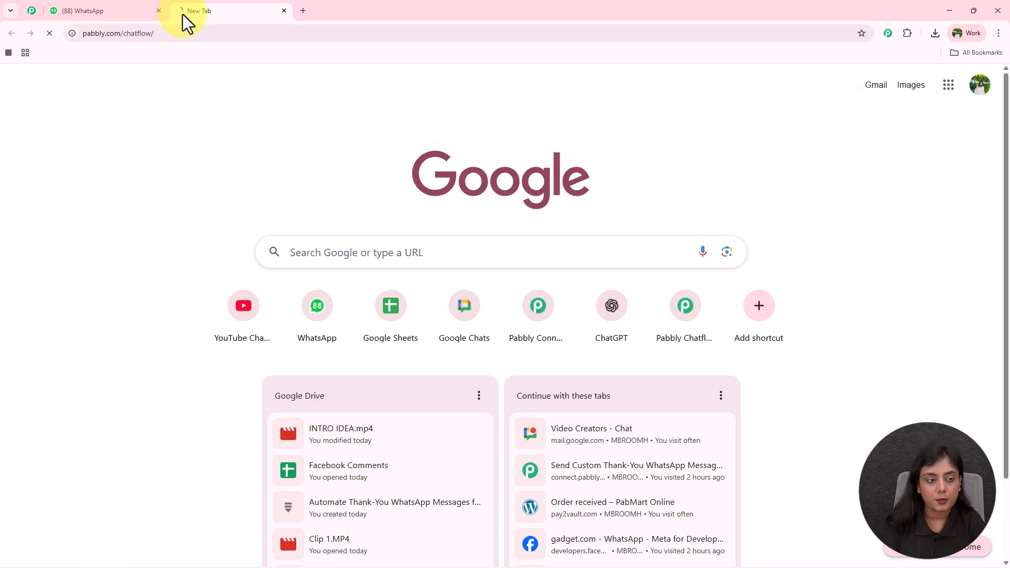
drag(252, 12, 100, 12)
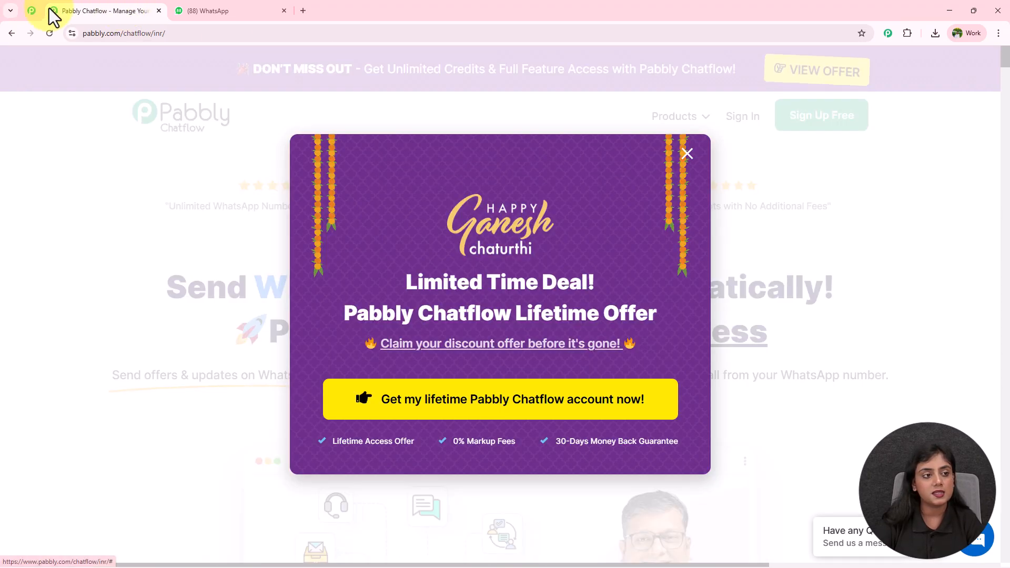
Examine the Pabbly Community page, including its benefits, the reasons to join and the options for joining.
click(33, 12)
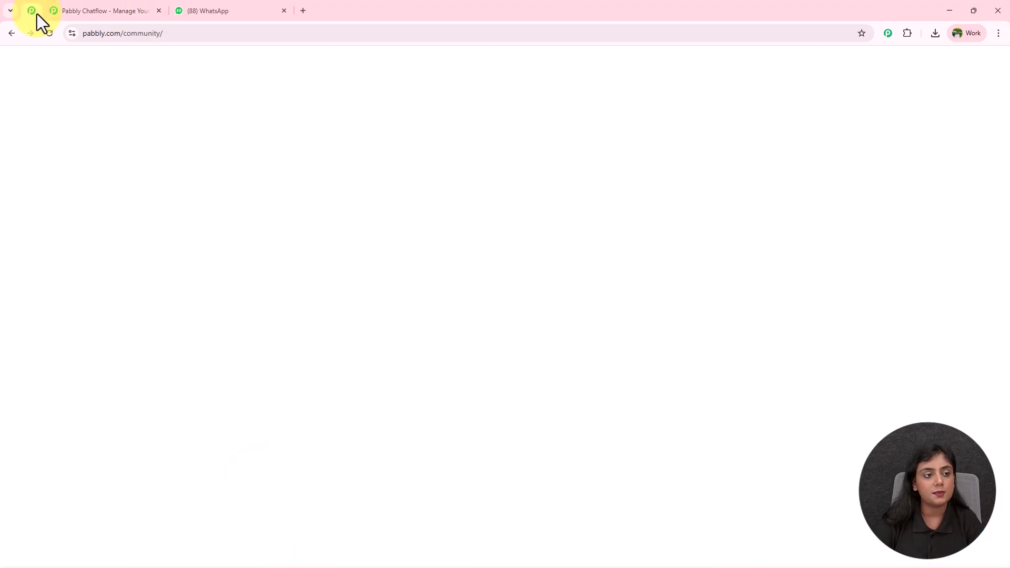
scroll(844, 167, down, 5)
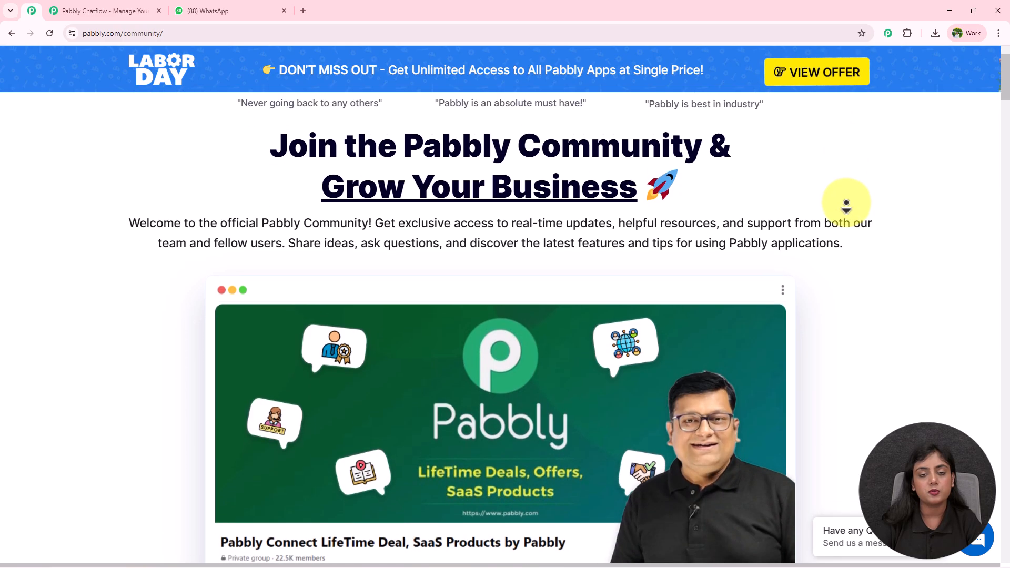
scroll(846, 208, down, 5)
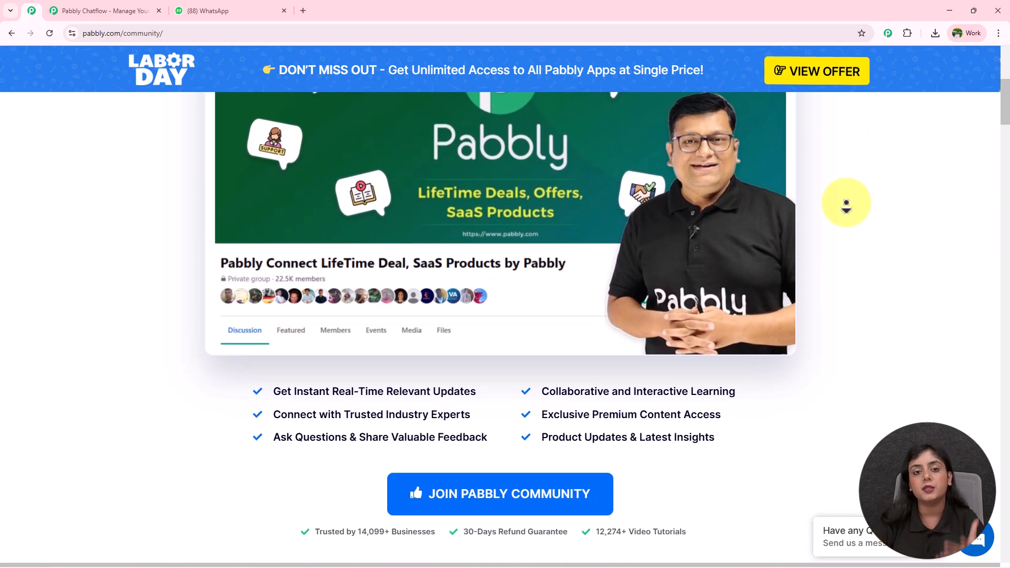
scroll(846, 208, down, 5)
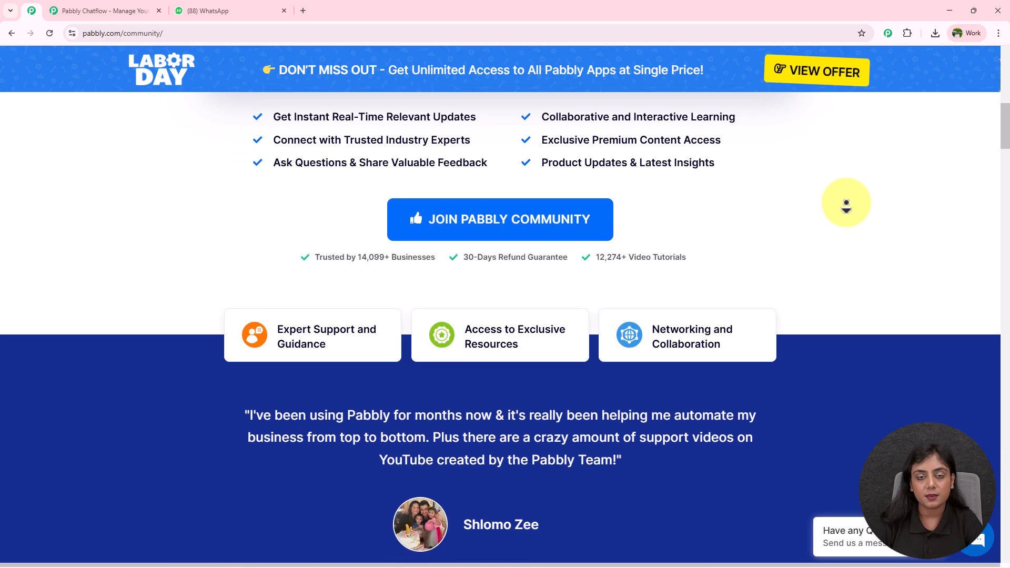
scroll(846, 205, down, 5)
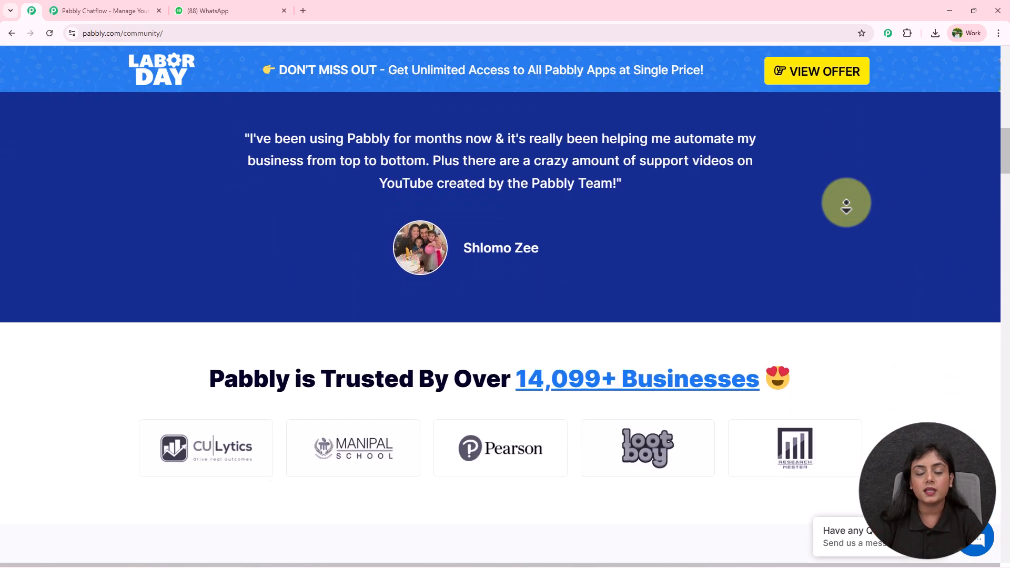
scroll(846, 205, down, 5)
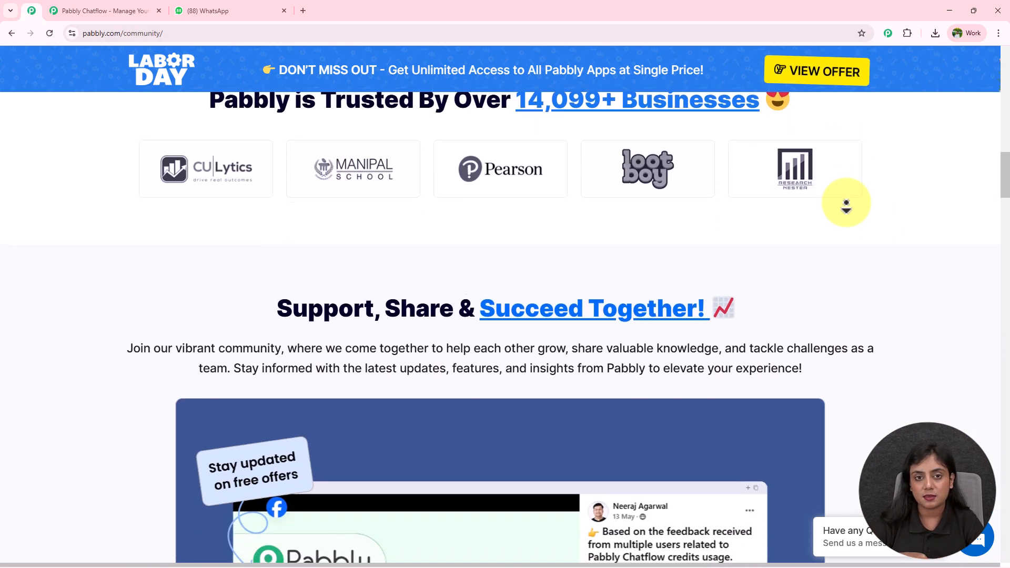
scroll(846, 205, down, 5)
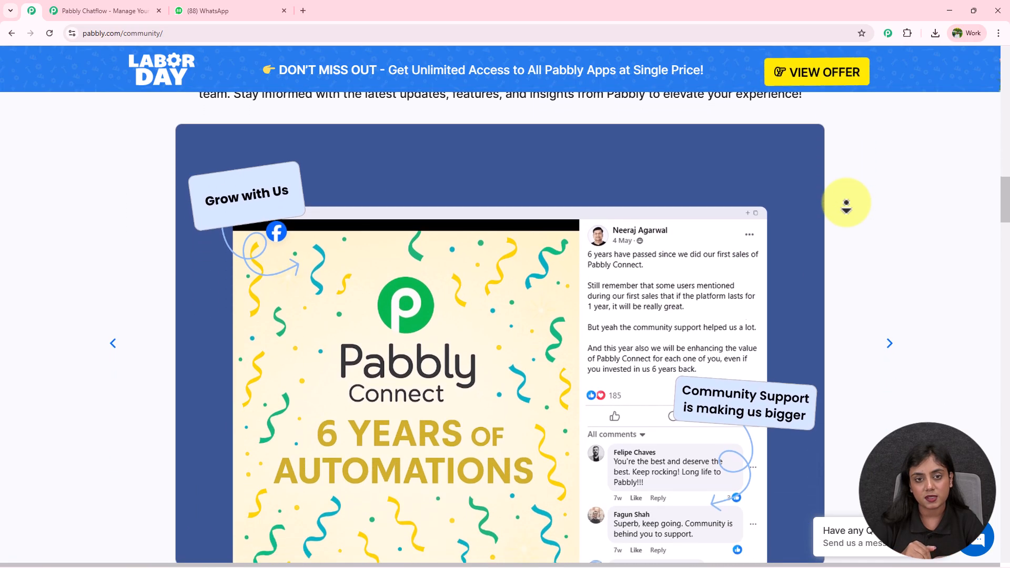
scroll(846, 205, down, 5)
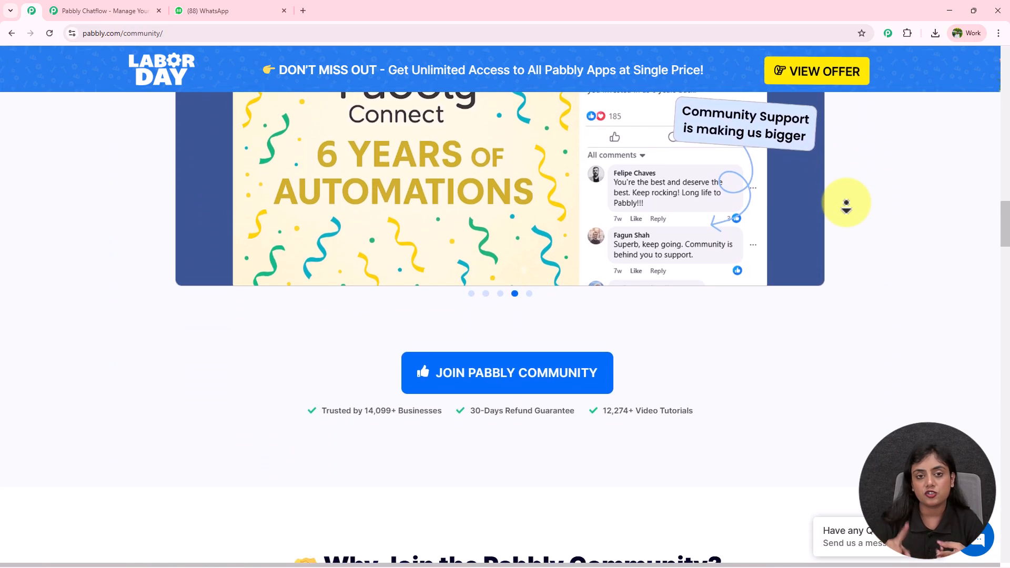
scroll(846, 205, down, 5)
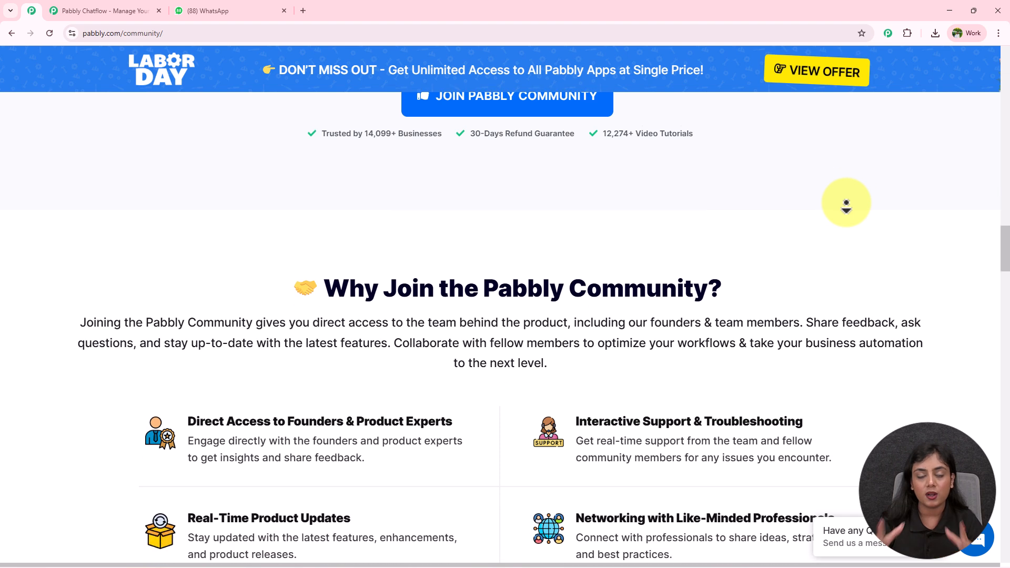
scroll(846, 206, down, 5)
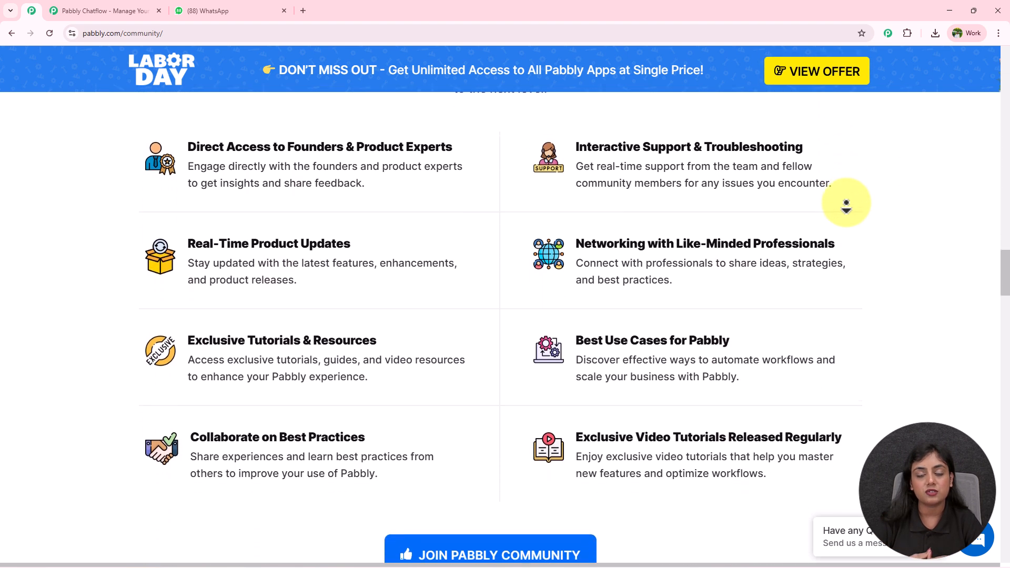
scroll(846, 206, down, 5)
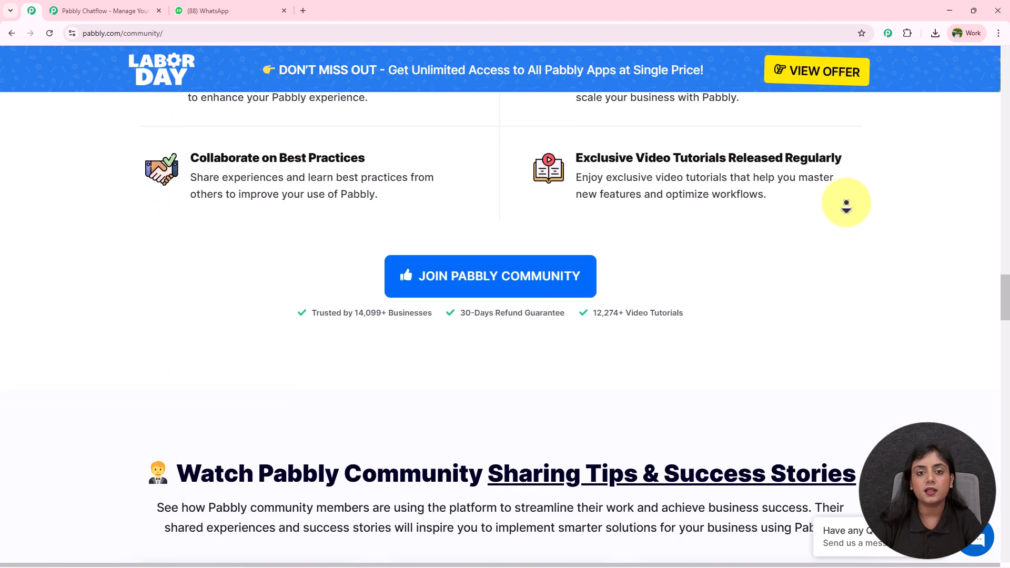
Return to the Pabbly Chatflow page and dismiss the promotional offer popup.
click(103, 9)
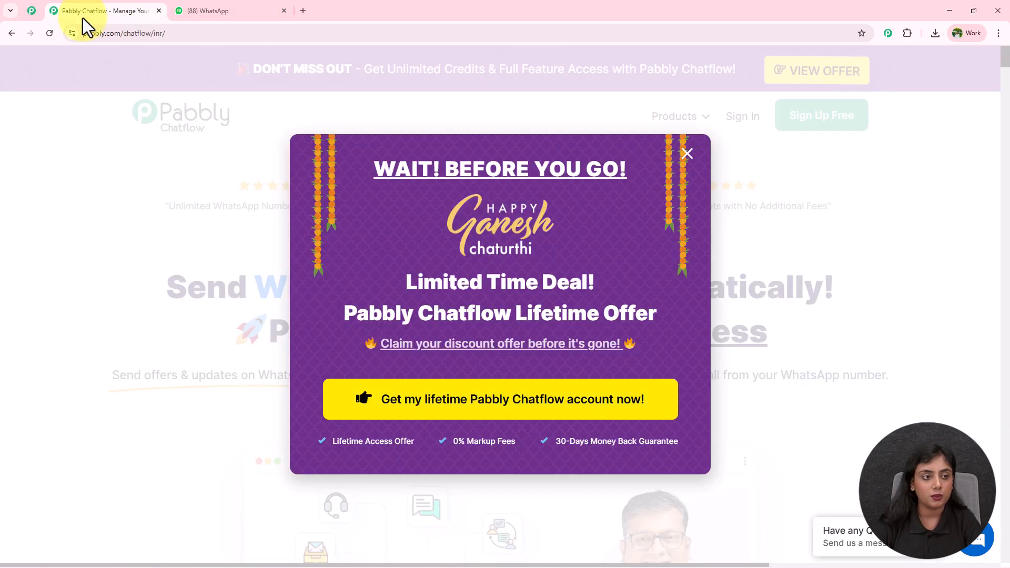
click(870, 249)
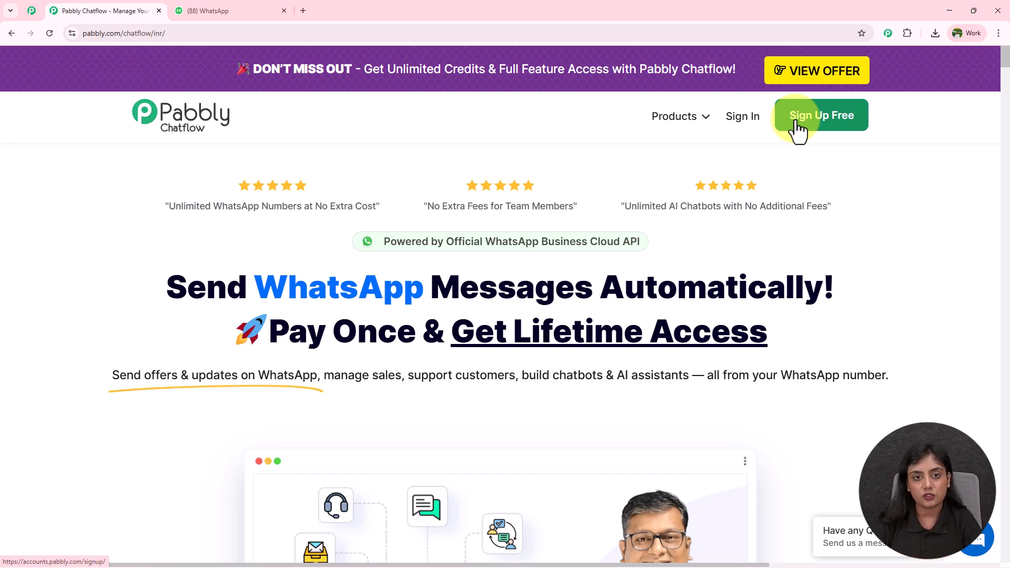
Sign in to the Pabbly account and open Pabbly Chatflow from the list of Pabbly apps.
click(743, 116)
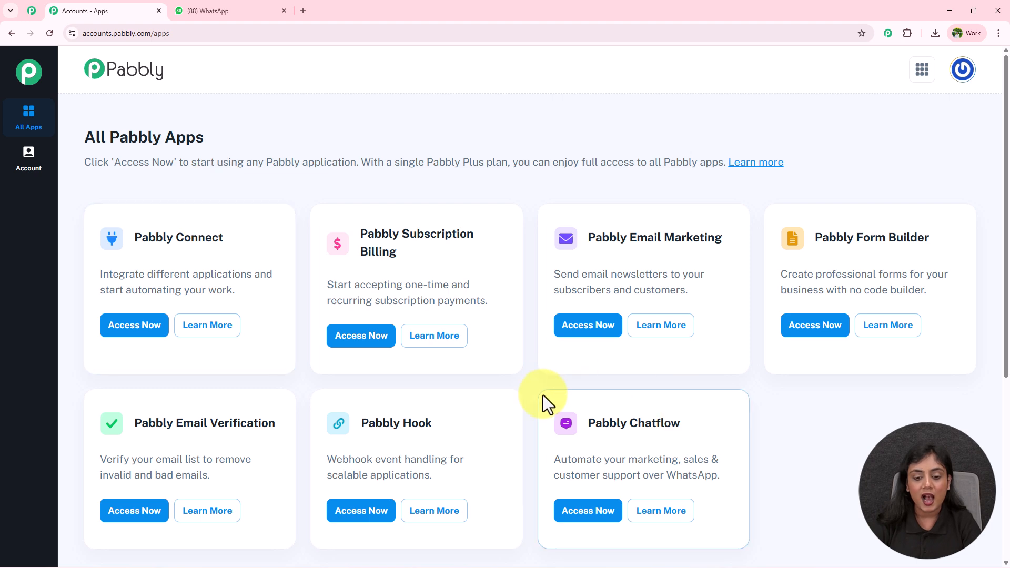
drag(590, 422, 684, 421)
click(610, 512)
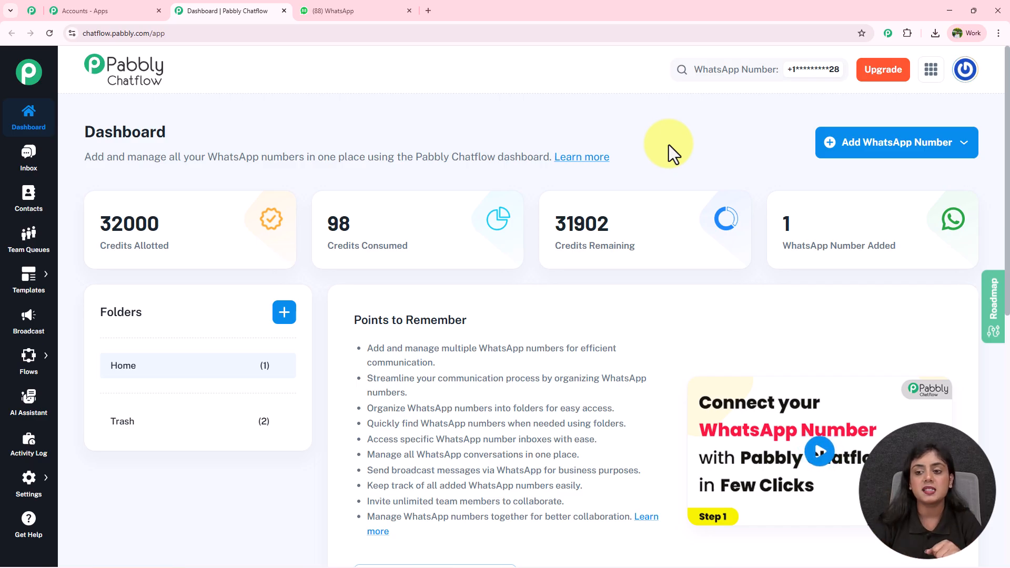
Check the options for adding a WhatsApp number, and create a new flow in the Flow Builder.
click(939, 140)
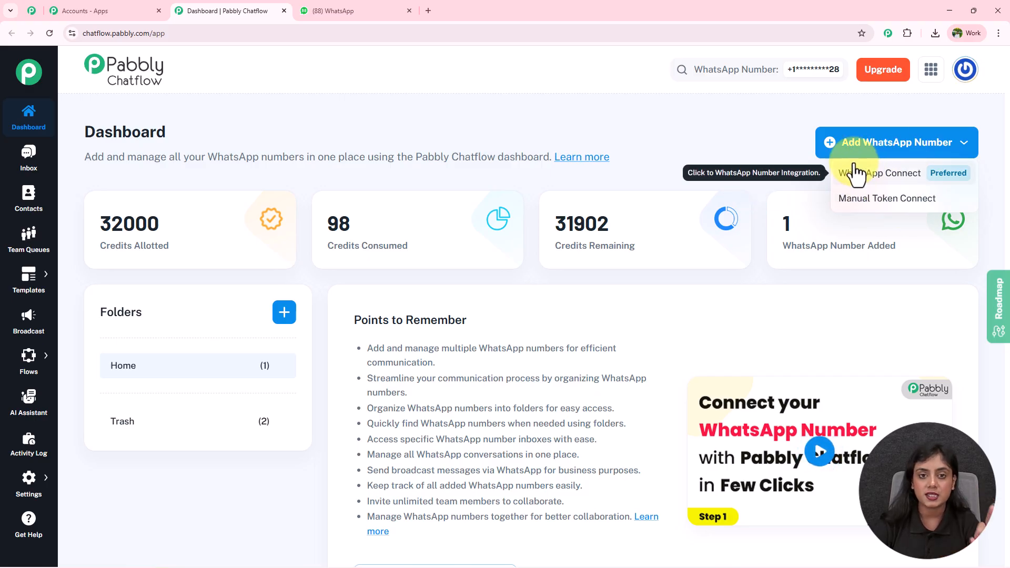
click(703, 126)
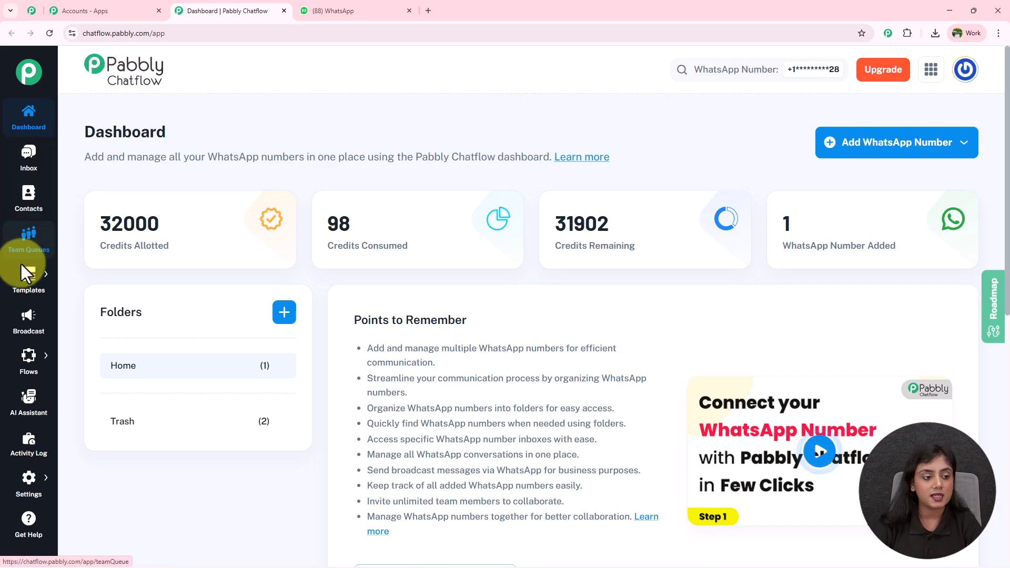
mouse_move(21, 375)
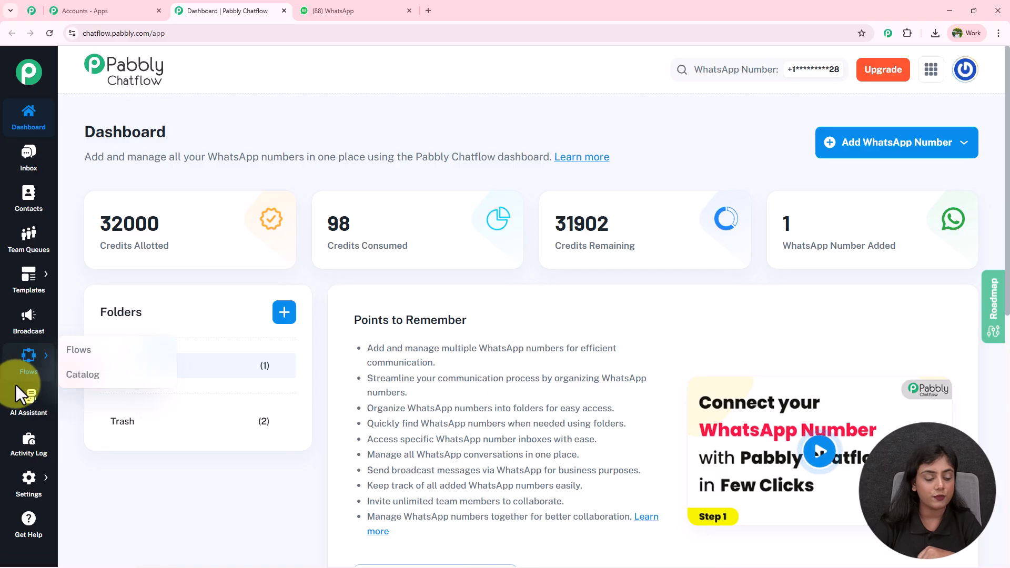
mouse_move(32, 476)
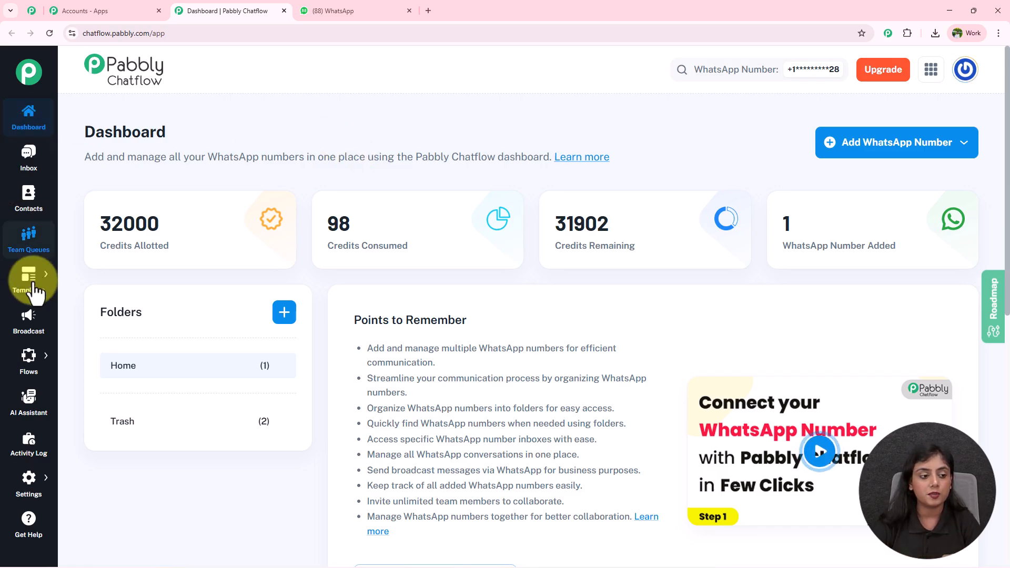
click(86, 356)
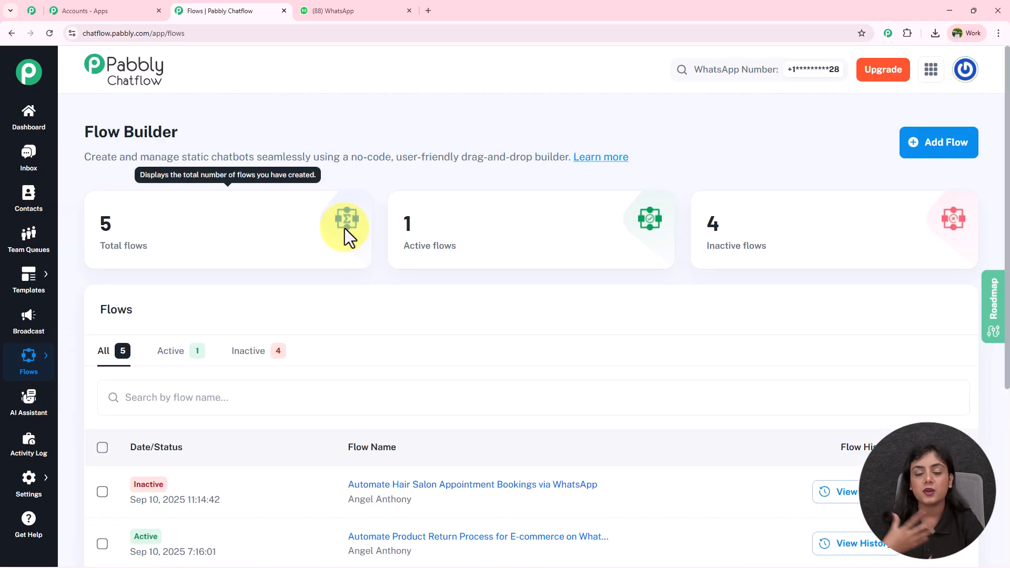
click(947, 158)
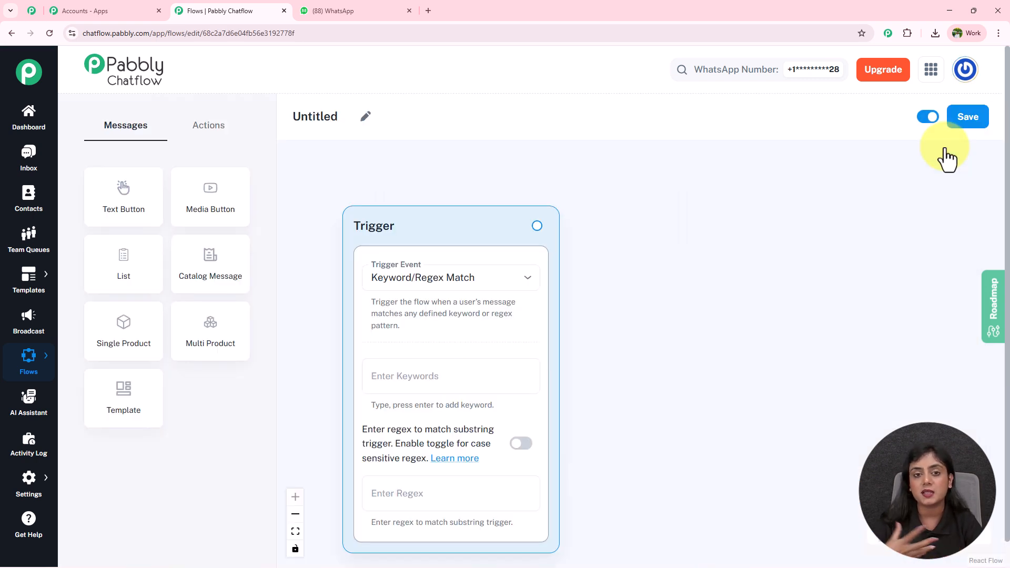
Rename the untitled flow as "Automate Product Return Process for E-commerce on WhatsApp".
click(365, 116)
drag(356, 118, 310, 116)
key(BackSpace)
key(BackSpace)
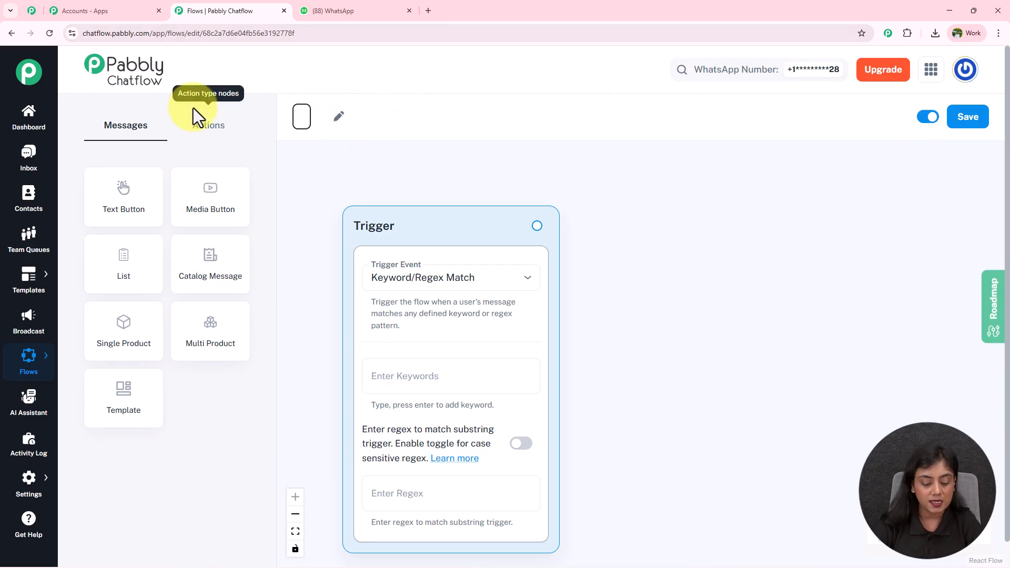
text(Automate Product Return Process for E-commerce on WhatsApp)
click(496, 164)
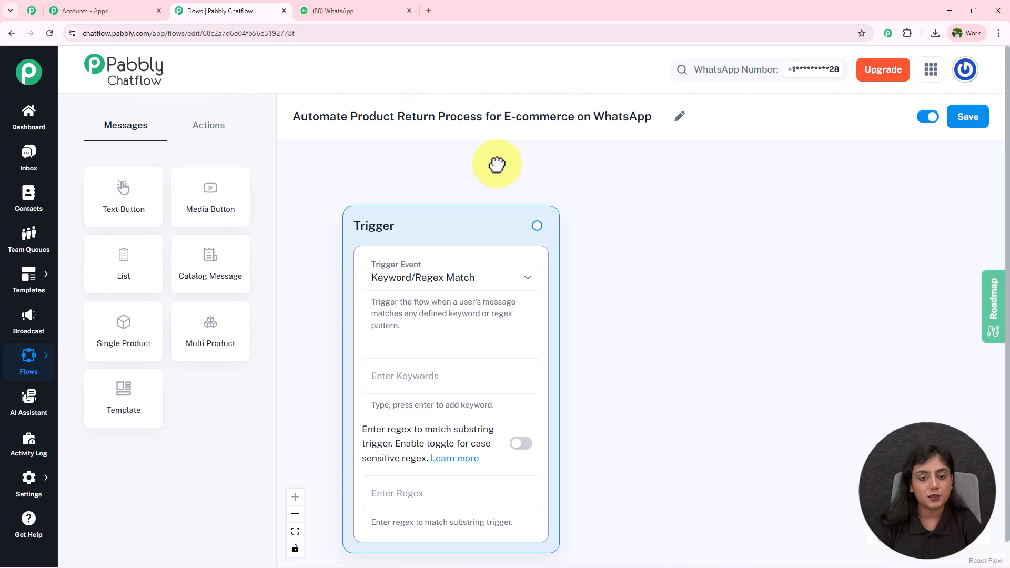
Review the available trigger events and choose Keyword/Regex Match for the flow's trigger.
drag(696, 329, 696, 301)
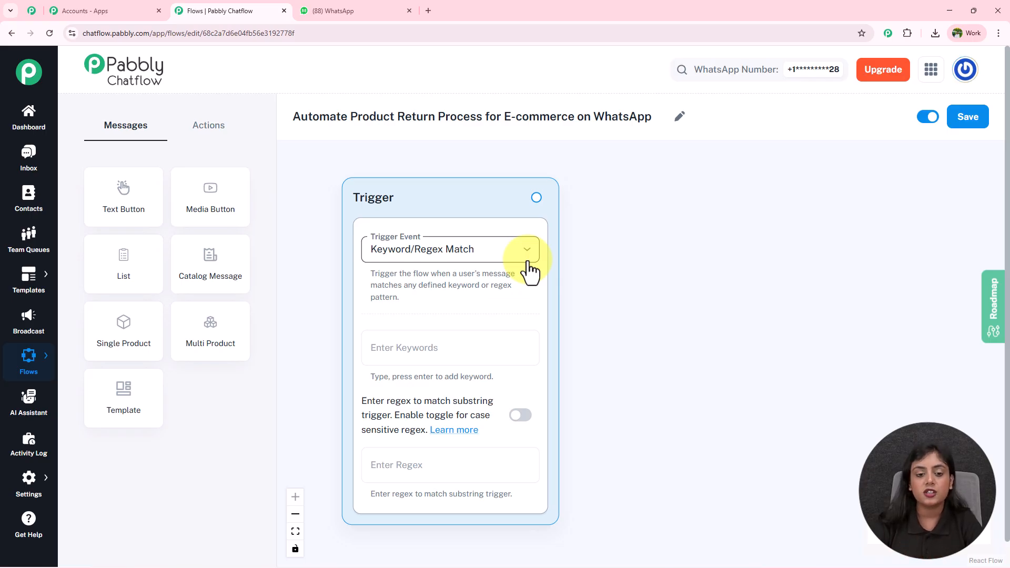
click(530, 271)
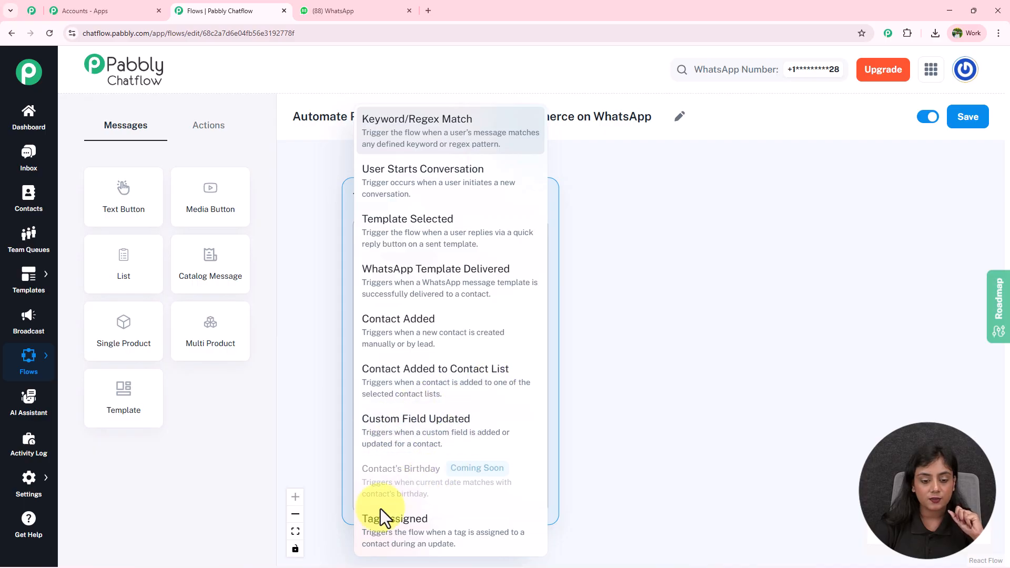
click(788, 337)
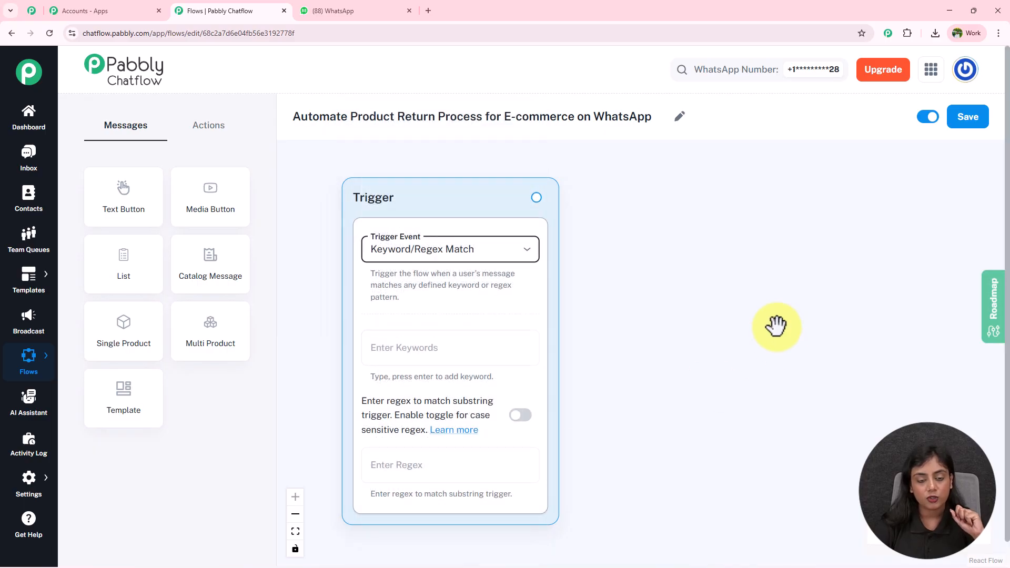
click(461, 253)
click(462, 136)
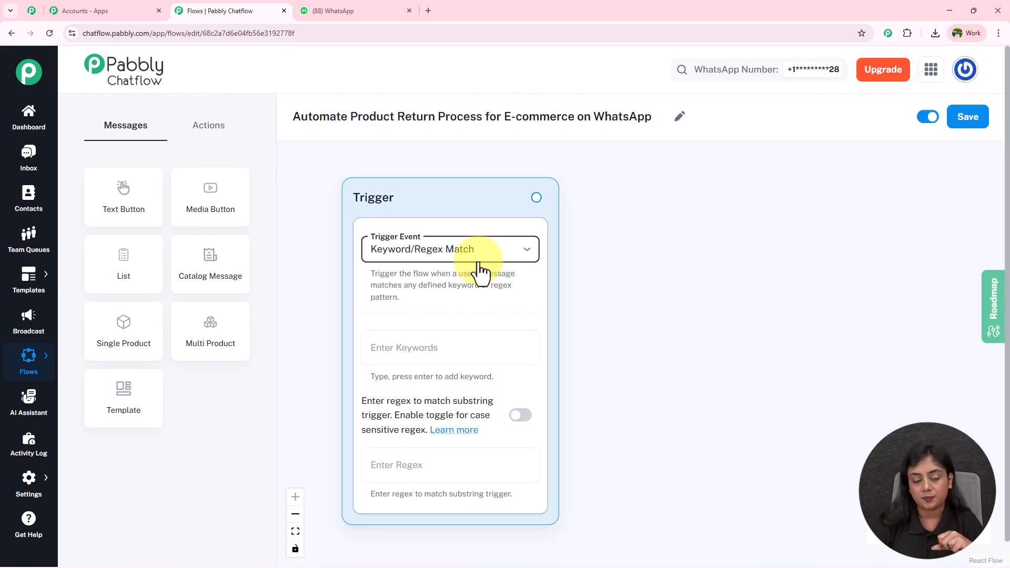
Add the trigger keywords Hey, Hello and Return.
click(436, 346)
text(Hey)
key(Return)
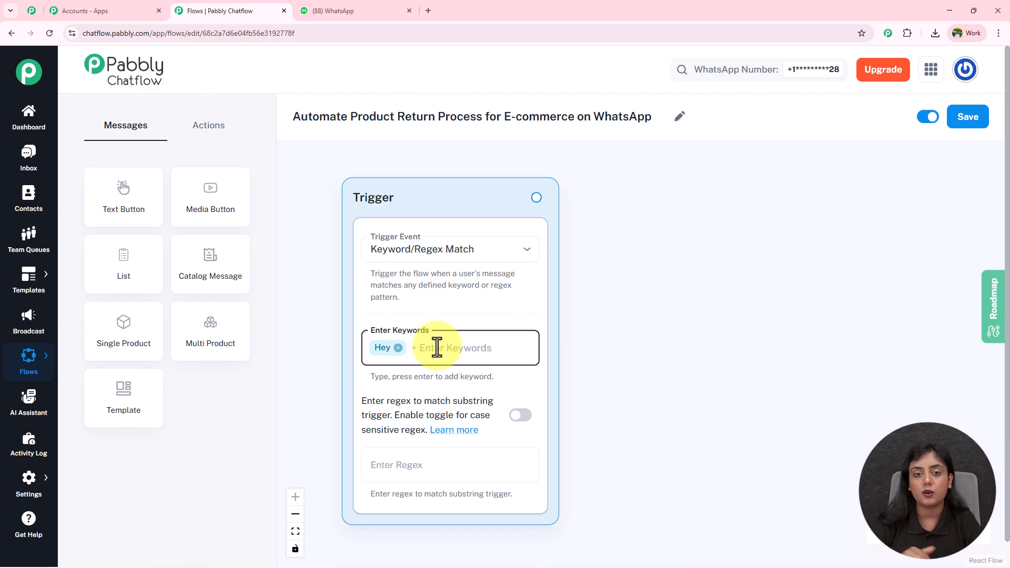
text(Hello)
key(Return)
text(Re)
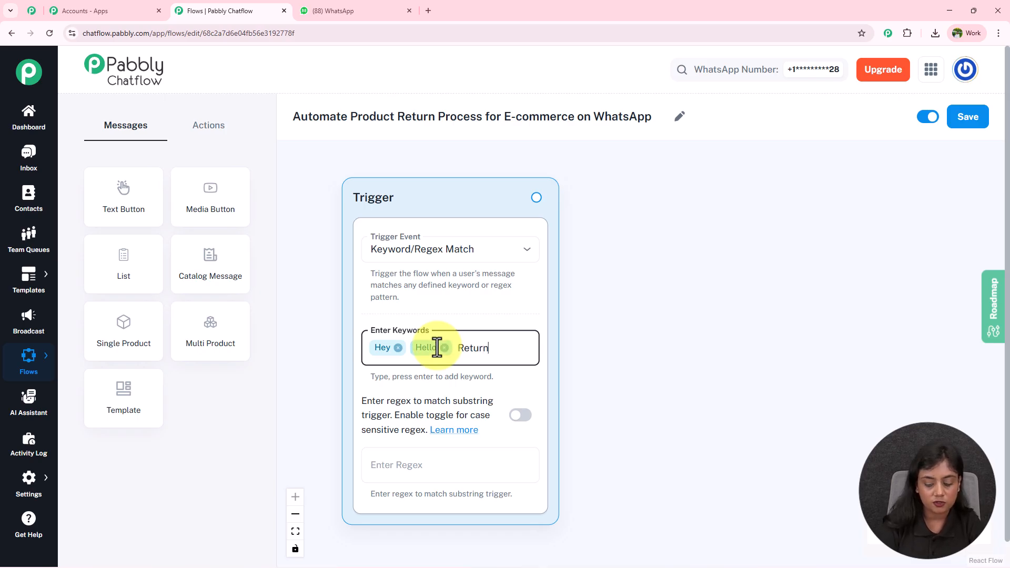
text(turn)
key(Return)
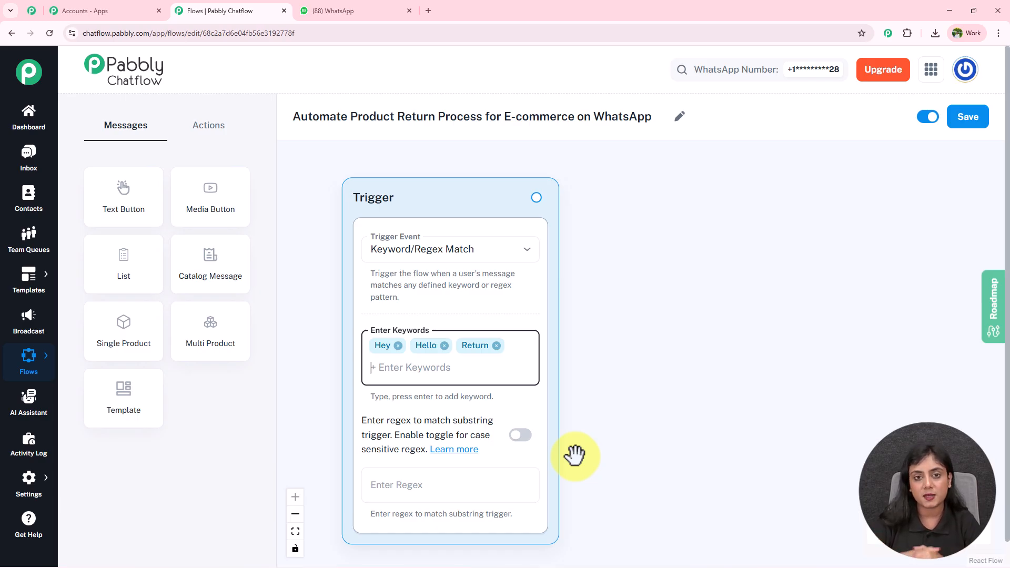
Set the trigger's regex to [\s\S]+ for matching substrings.
click(472, 480)
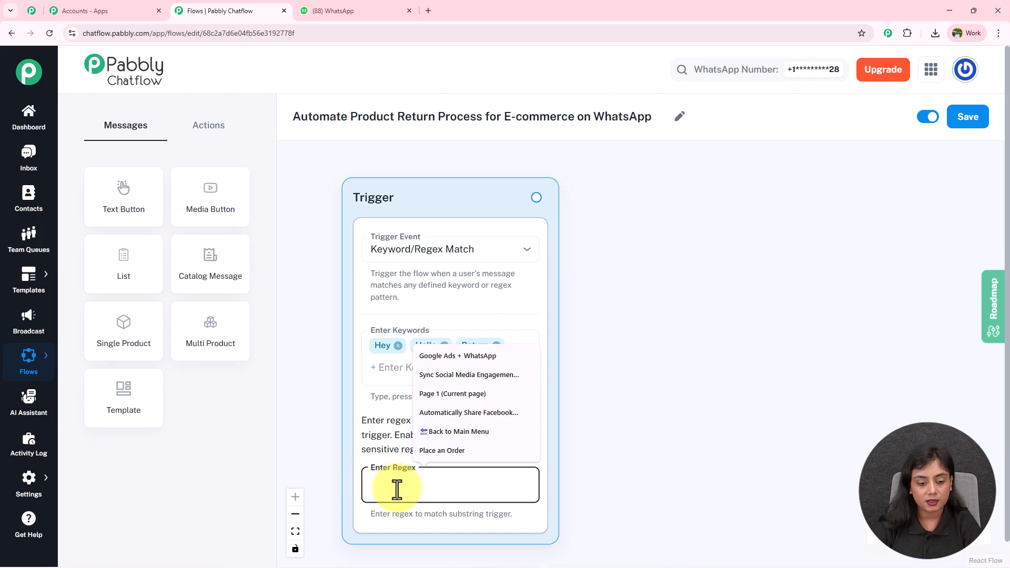
text([\s\S]+)
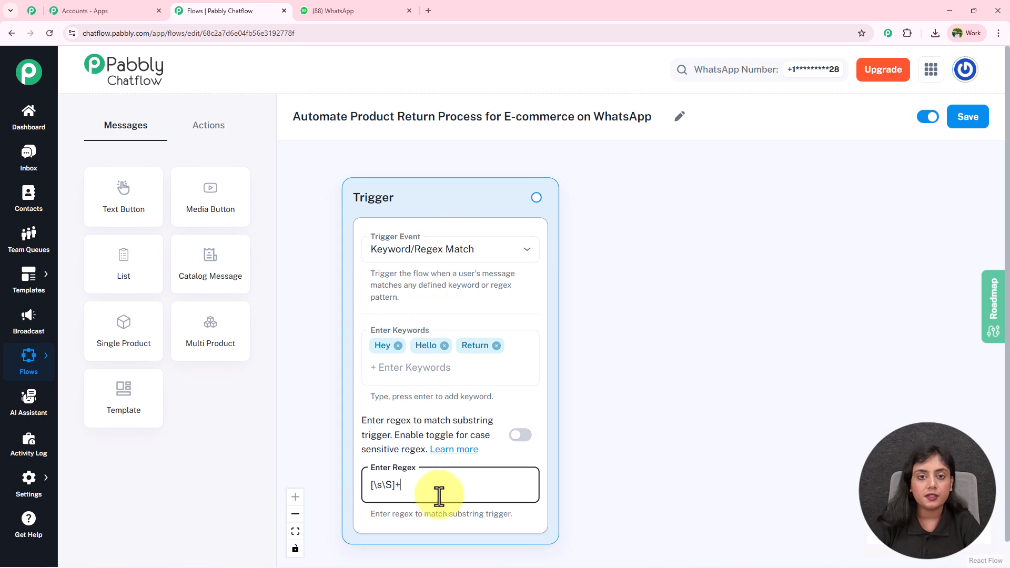
scroll(648, 380, down, 2)
drag(648, 380, 592, 354)
scroll(592, 354, up, 2)
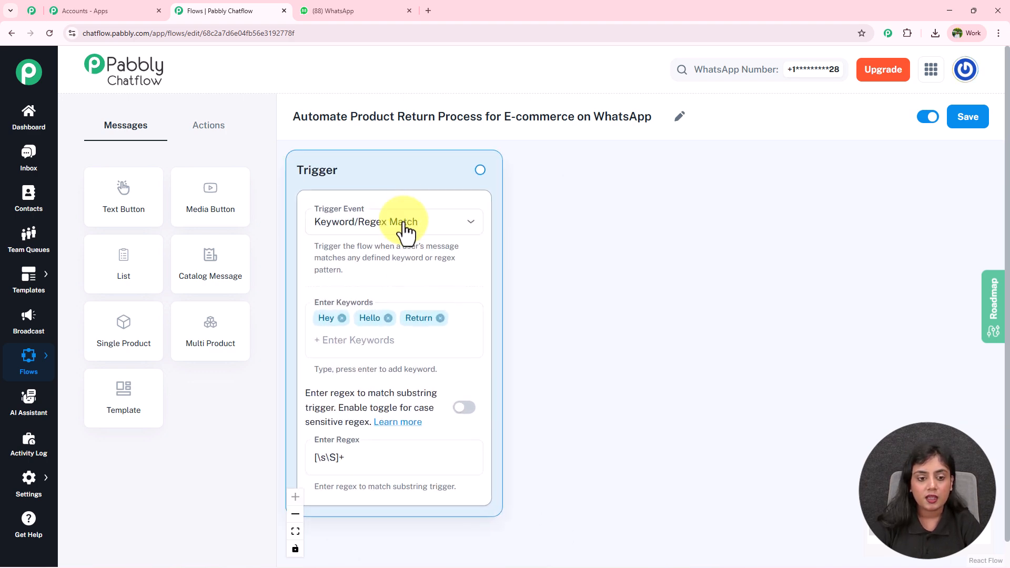
Review the bot's welcome message in the WhatsApp chat, and add a Text Button message connected to the trigger in Pabbly Chatflow.
click(329, 11)
scroll(635, 310, down, 10)
scroll(633, 298, up, 10)
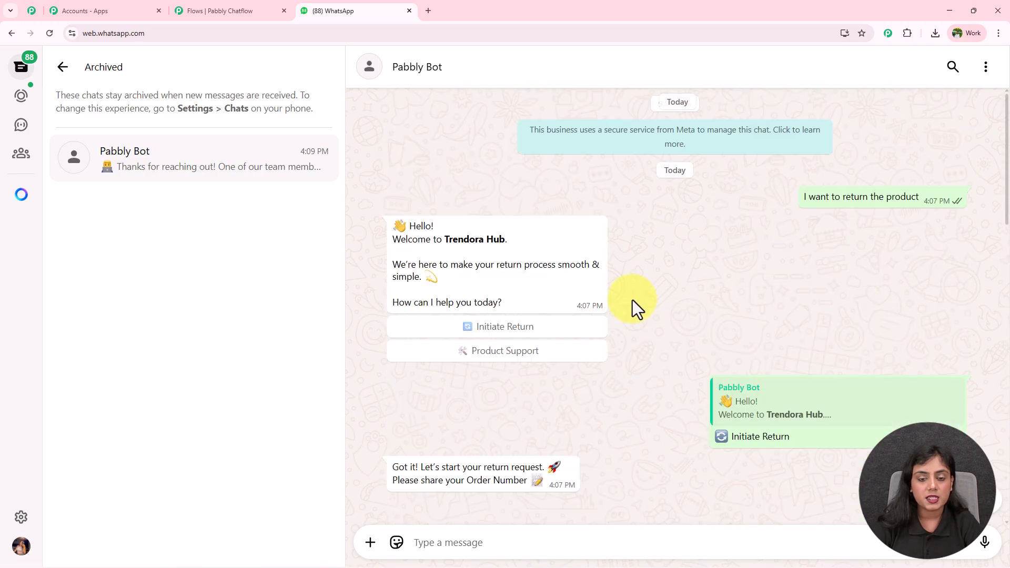
drag(397, 221, 524, 292)
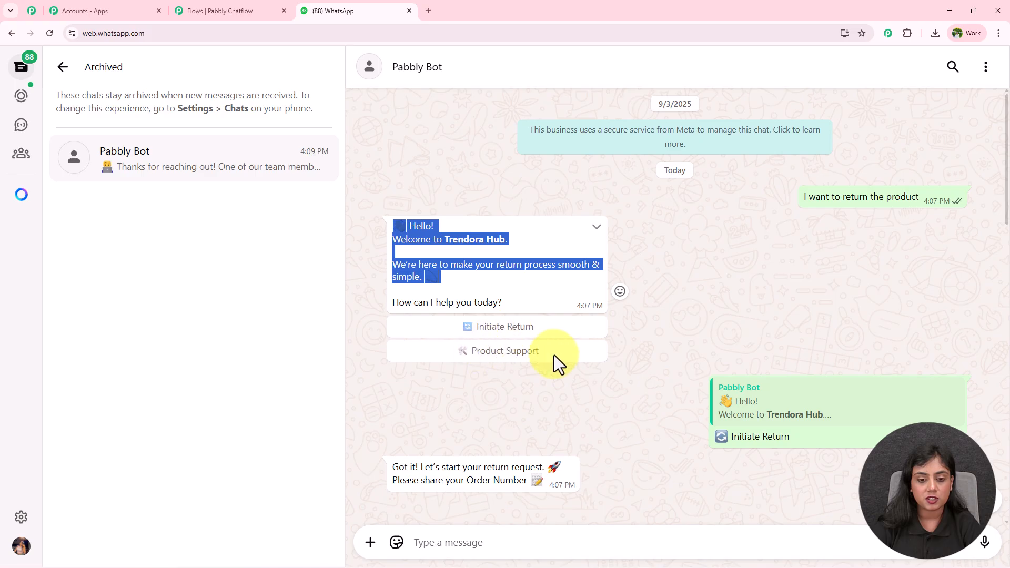
click(240, 7)
drag(480, 170, 543, 206)
click(726, 255)
drag(528, 241, 495, 189)
click(506, 292)
Copy the full welcome message from the WhatsApp chat and paste it into the Text Button's message.
click(360, 9)
click(431, 301)
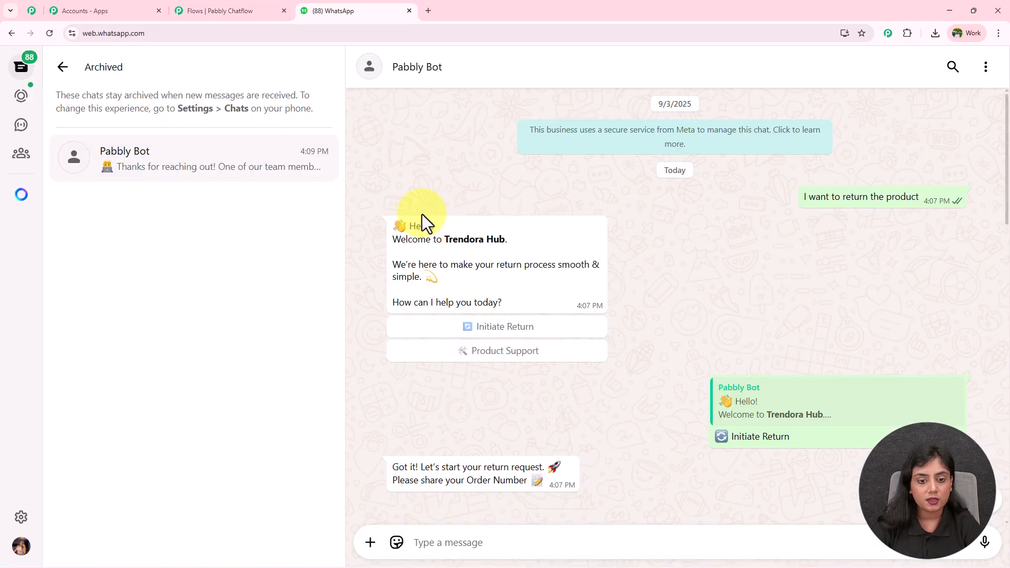
drag(500, 301, 392, 230)
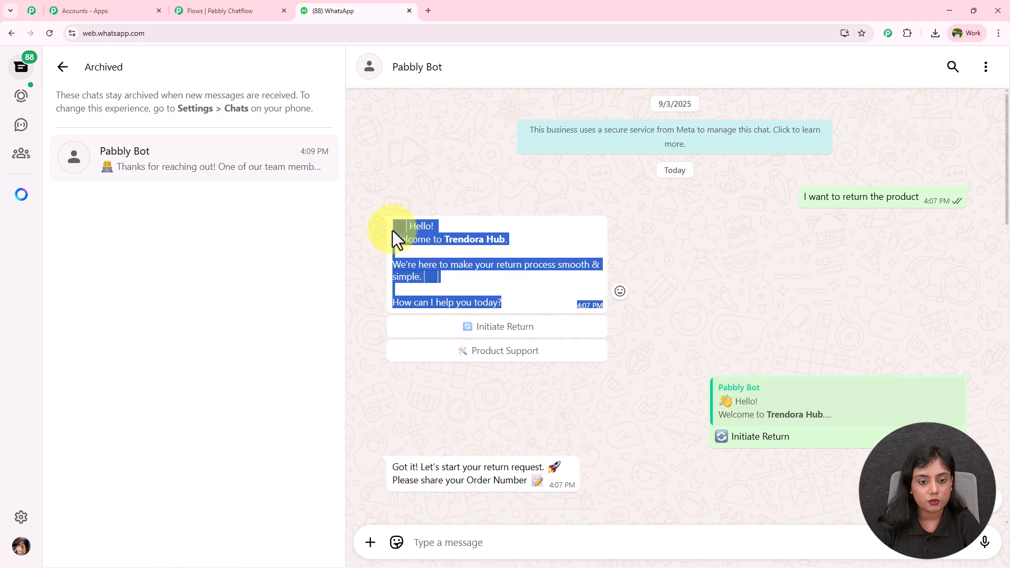
key(ctrl+c)
click(263, 10)
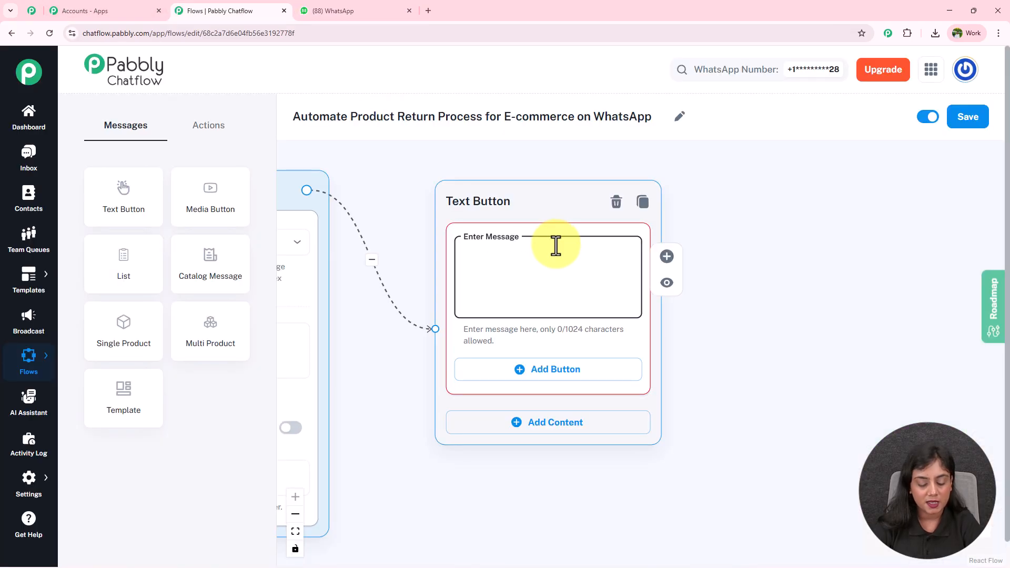
key(ctrl+v)
Check the bold company name in the WhatsApp chat and enclose "Trendora Hub" in asterisks in the Text Button's message.
click(360, 10)
click(631, 257)
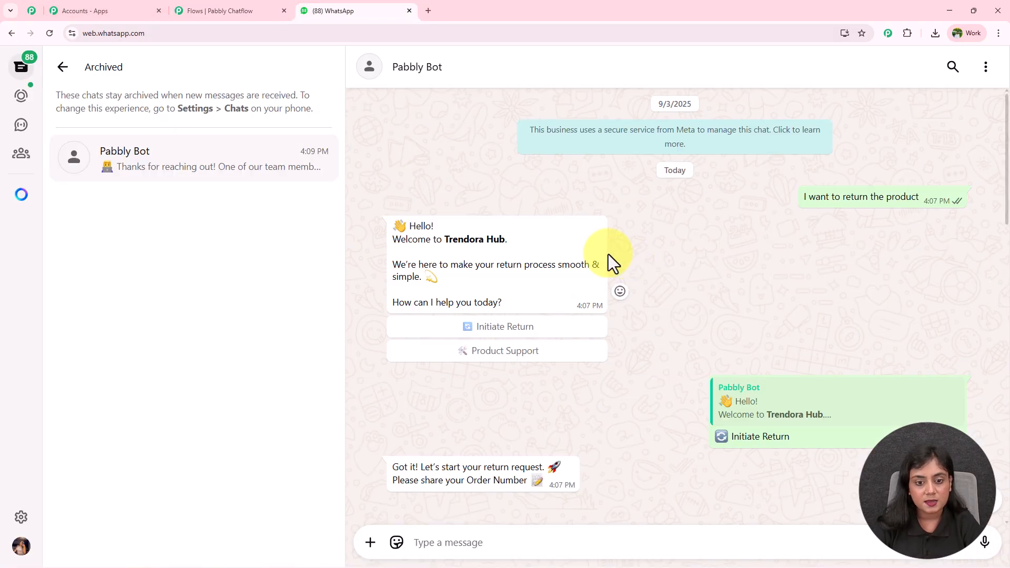
drag(444, 245, 518, 243)
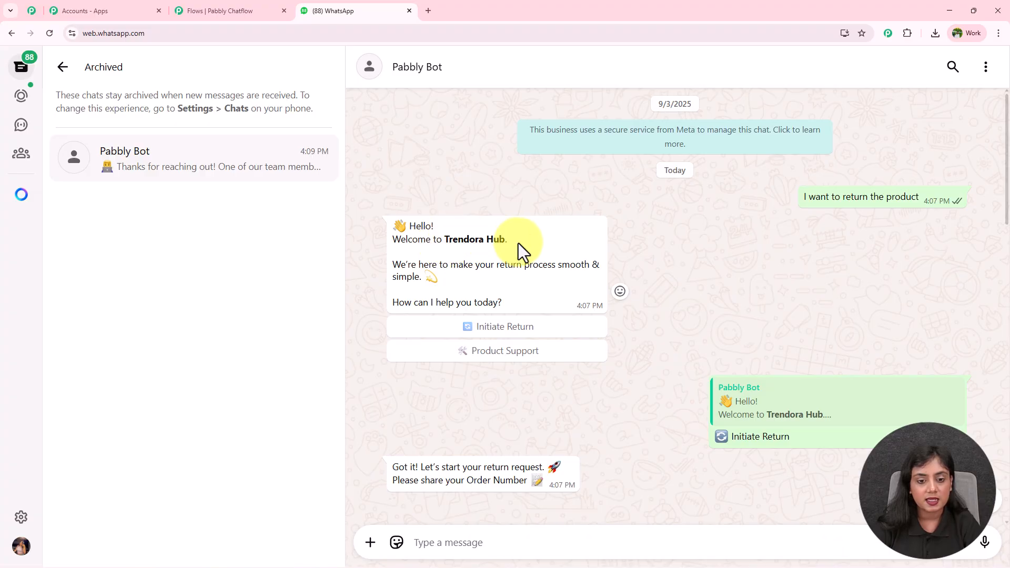
click(519, 243)
click(214, 5)
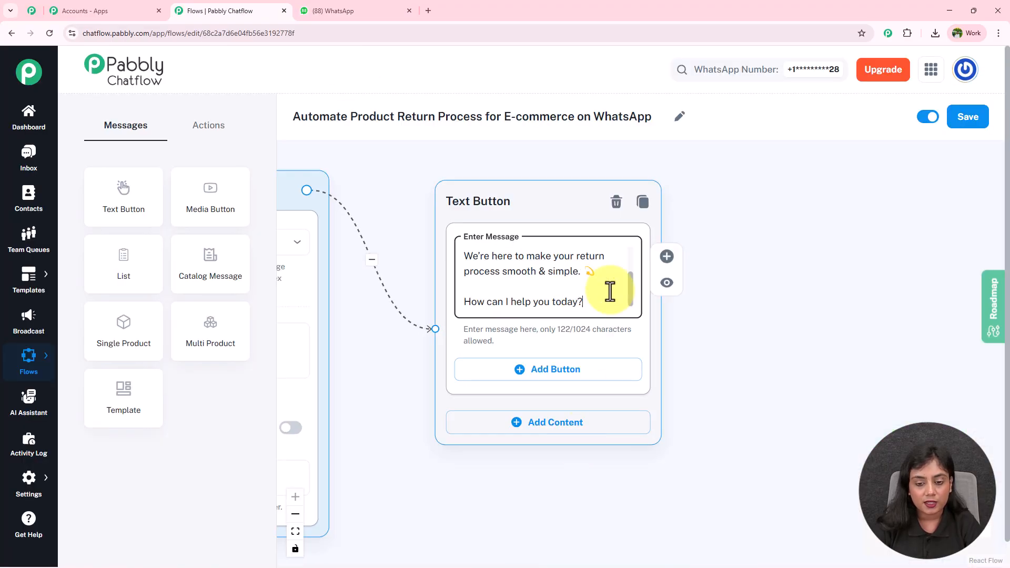
drag(631, 289, 631, 255)
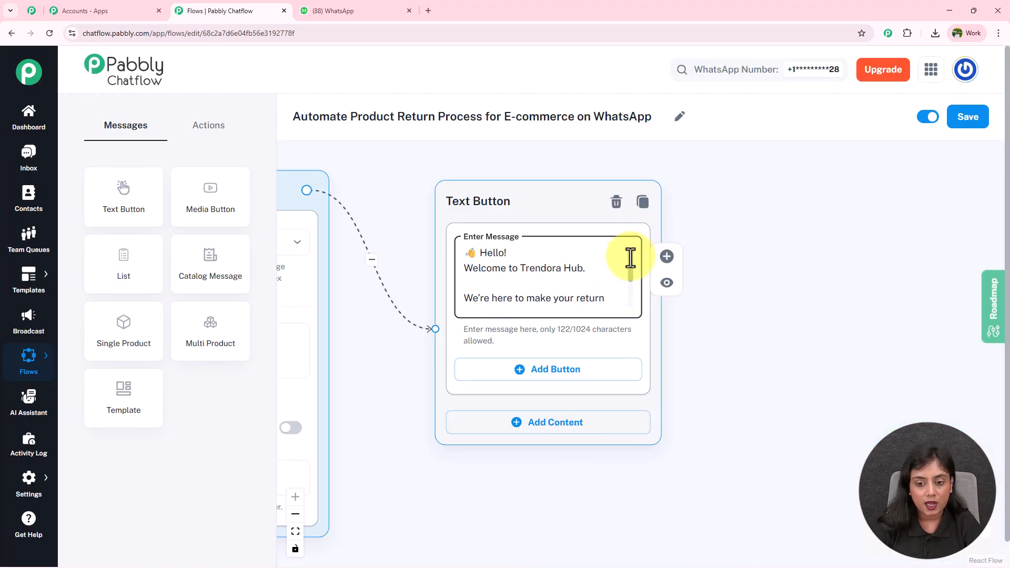
click(521, 268)
text(*)
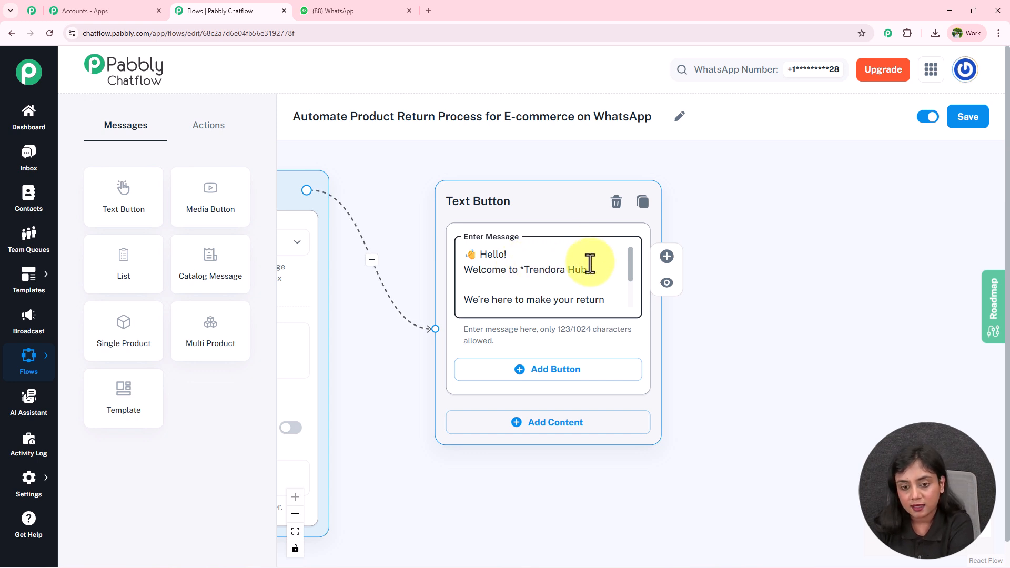
click(586, 269)
text(*)
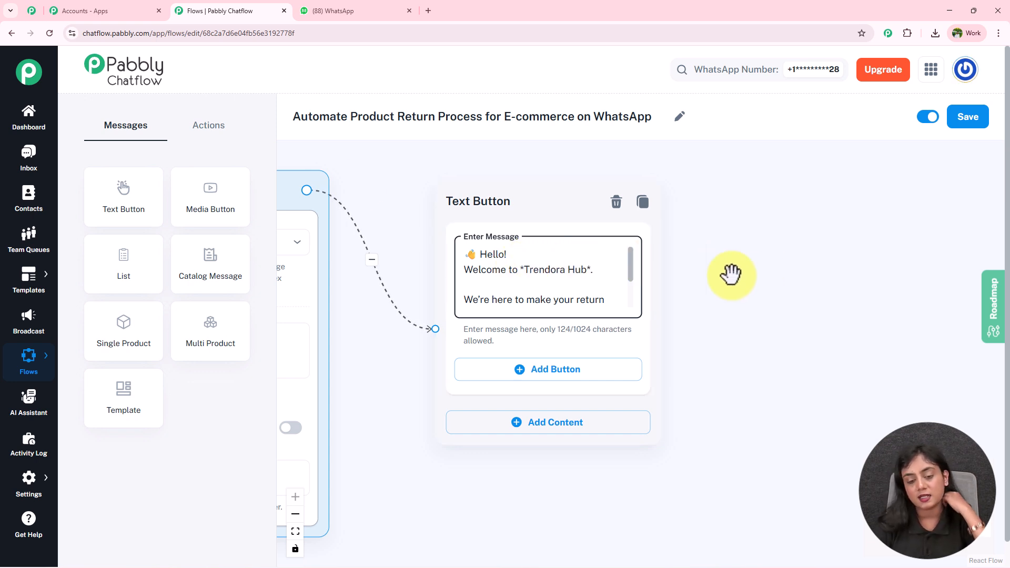
Compare the welcome message with the WhatsApp chat and add two blank reply buttons to the Text Button message.
click(339, 10)
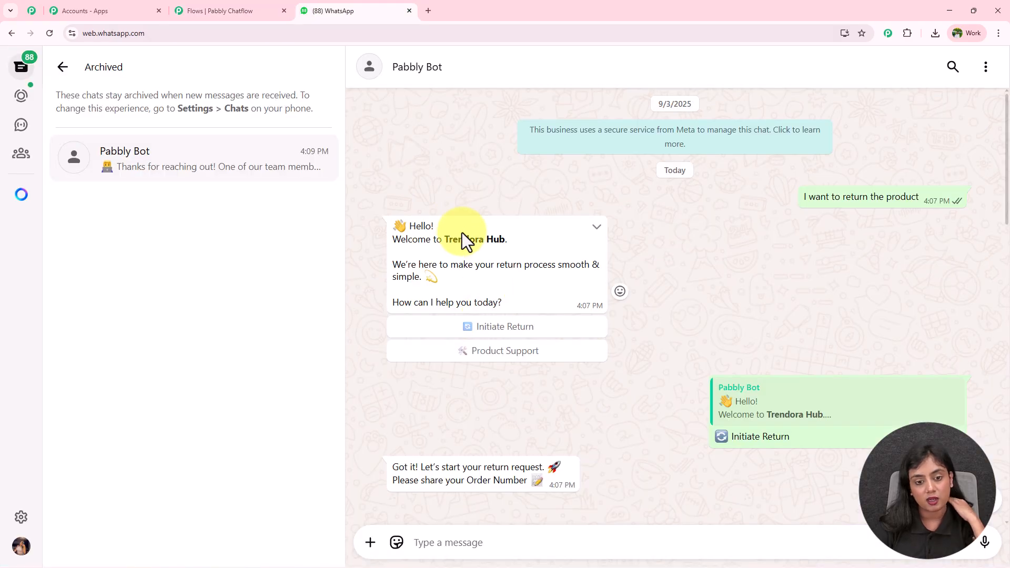
click(213, 11)
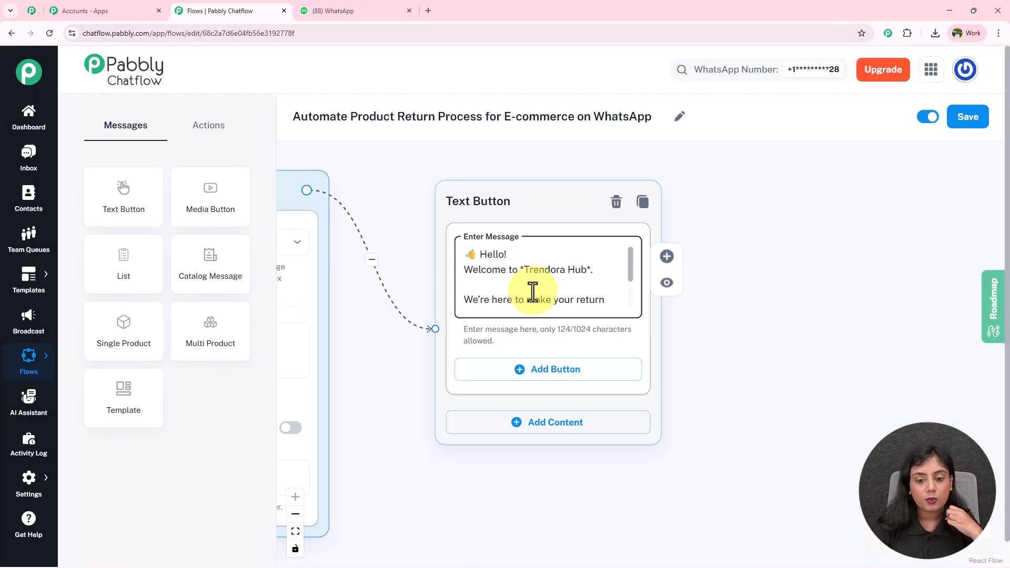
drag(630, 260, 637, 321)
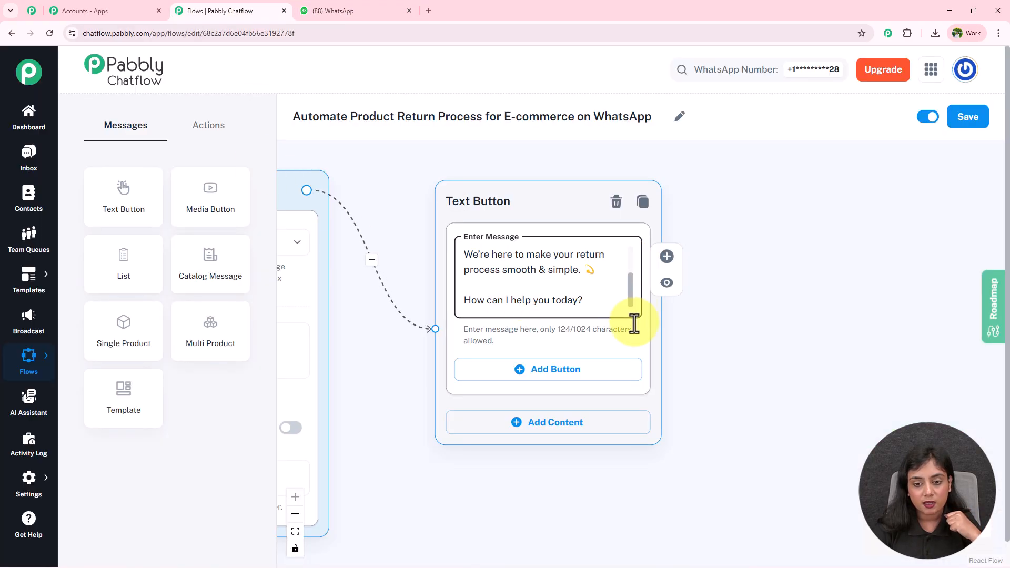
click(579, 374)
click(562, 444)
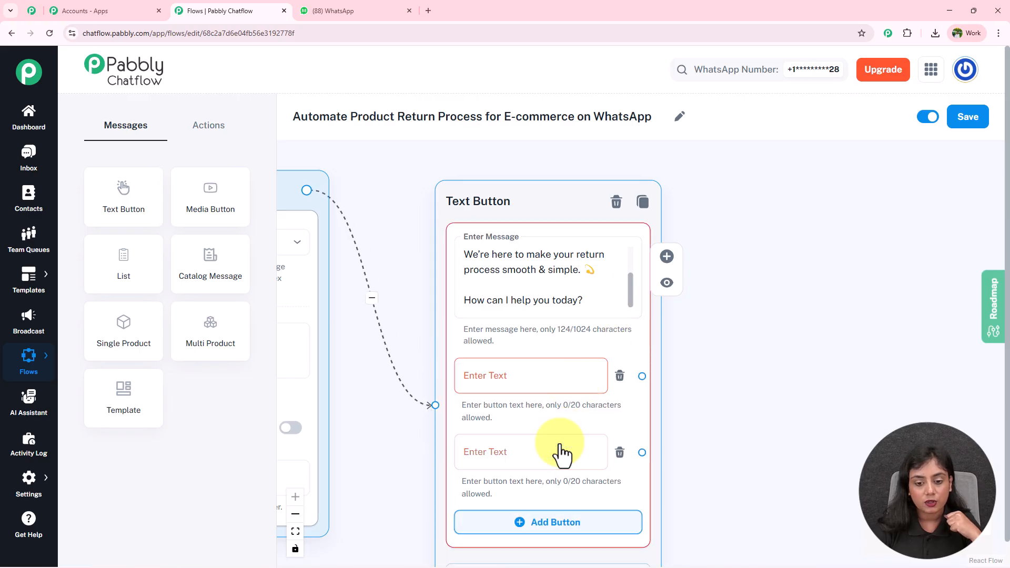
Label the two reply buttons "🔄 Initiate Return" and "🛠 Product Support", copying the texts from the WhatsApp chat.
click(496, 377)
click(484, 456)
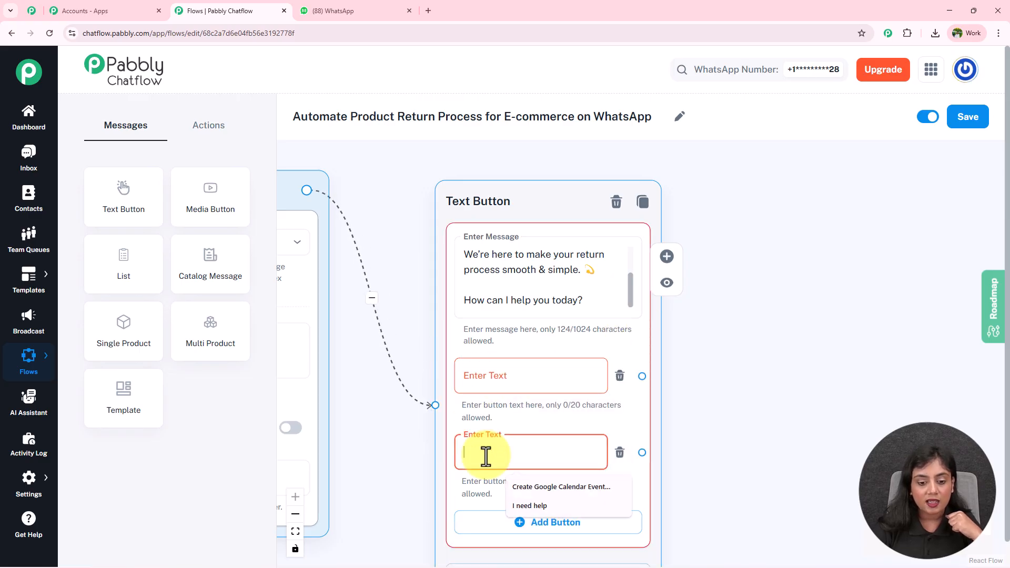
click(330, 10)
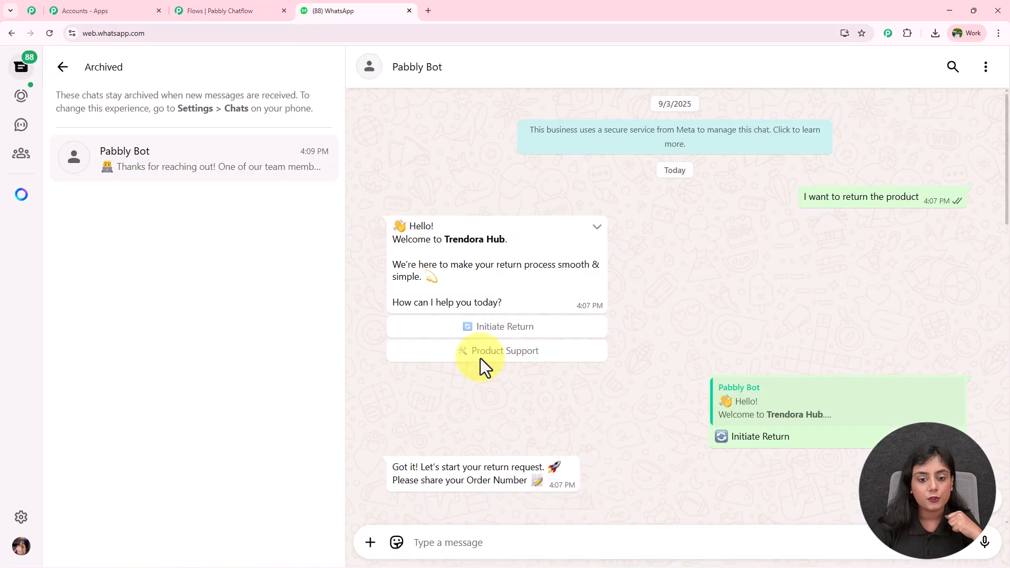
click(256, 14)
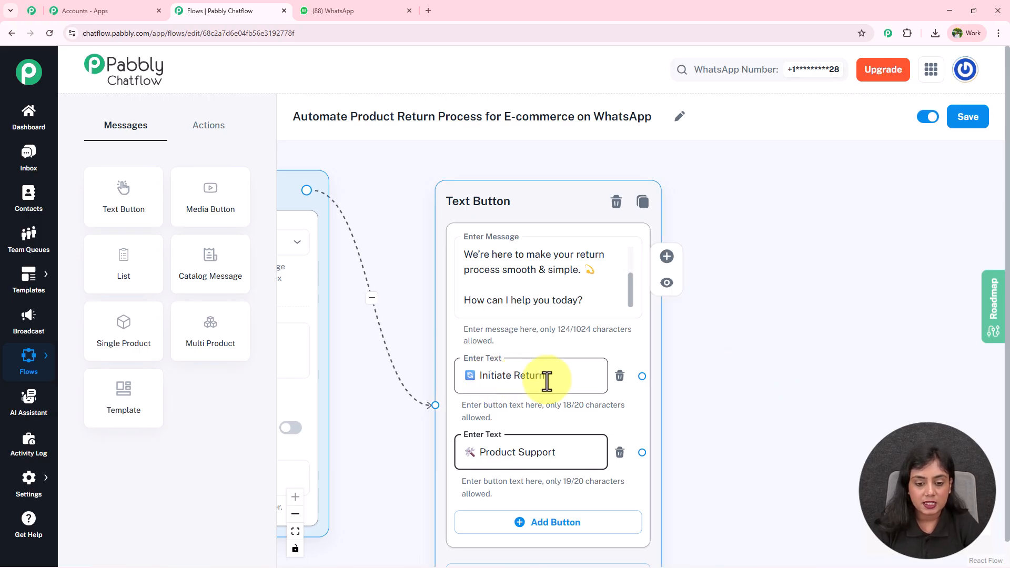
click(731, 422)
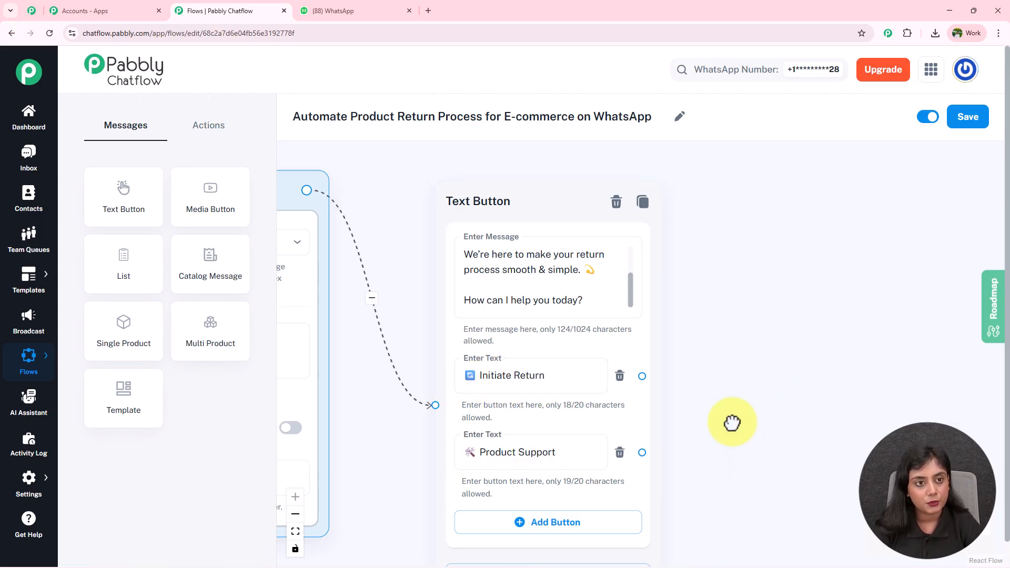
Find the bot's reply to Initiate Return in the WhatsApp chat and copy the order number request, returning to Pabbly Chatflow.
drag(732, 422, 595, 447)
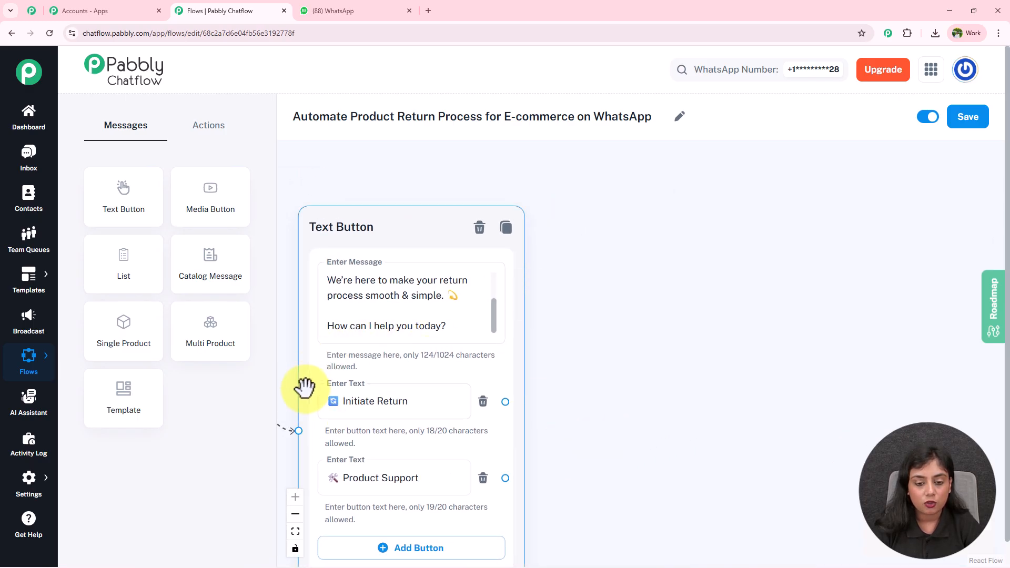
click(396, 7)
scroll(535, 264, down, 2)
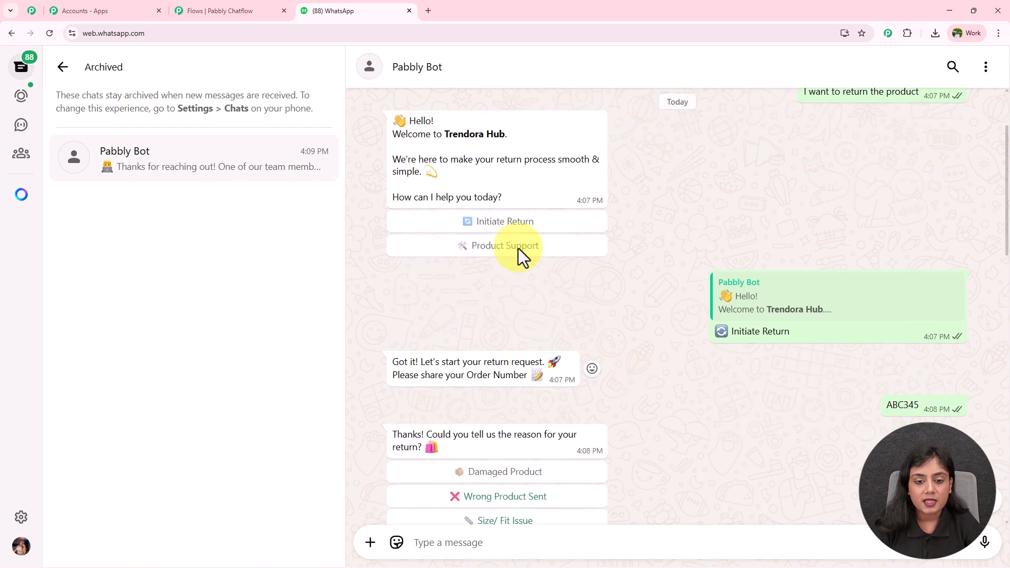
drag(463, 221, 560, 223)
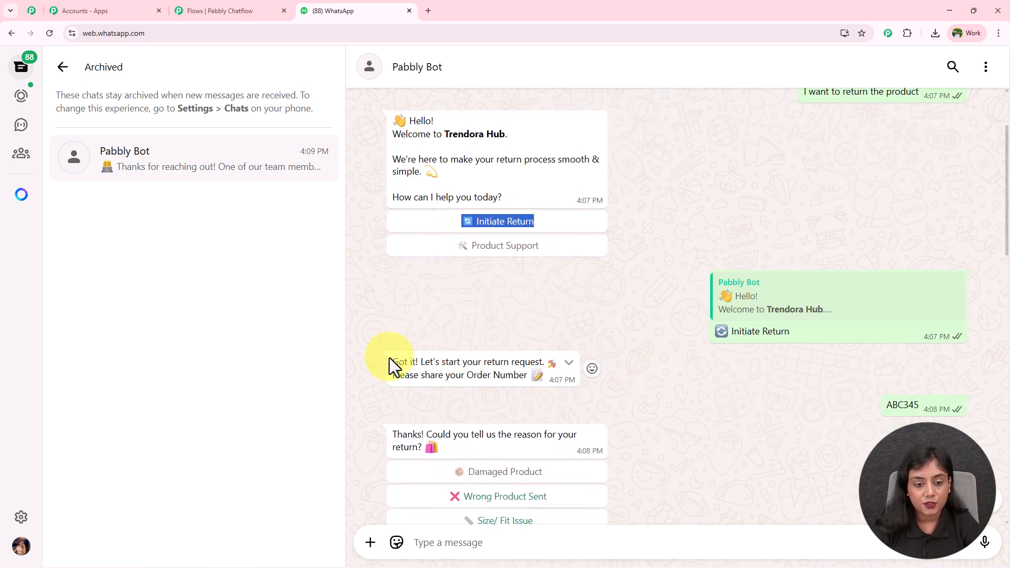
drag(390, 361, 535, 378)
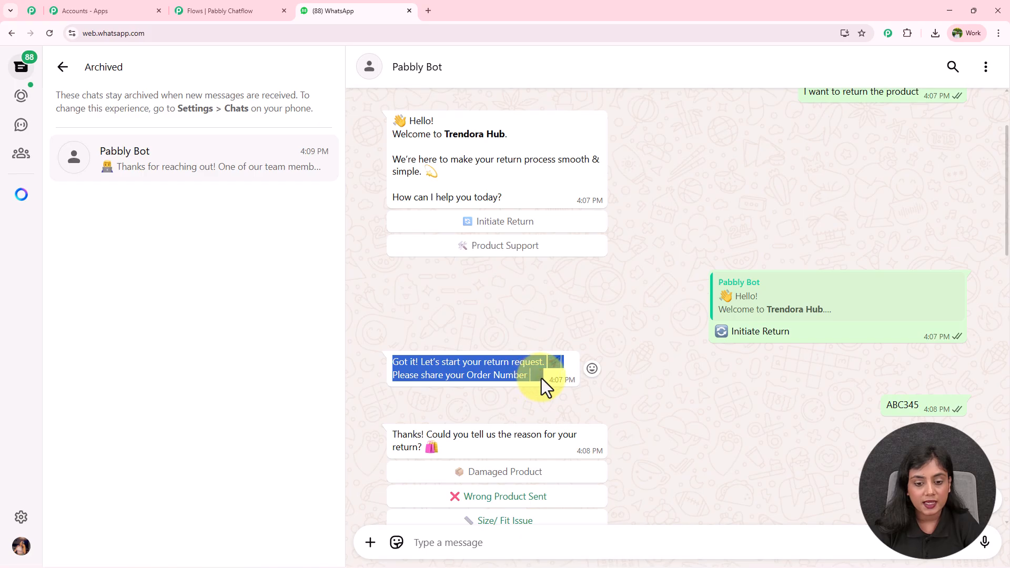
click(252, 11)
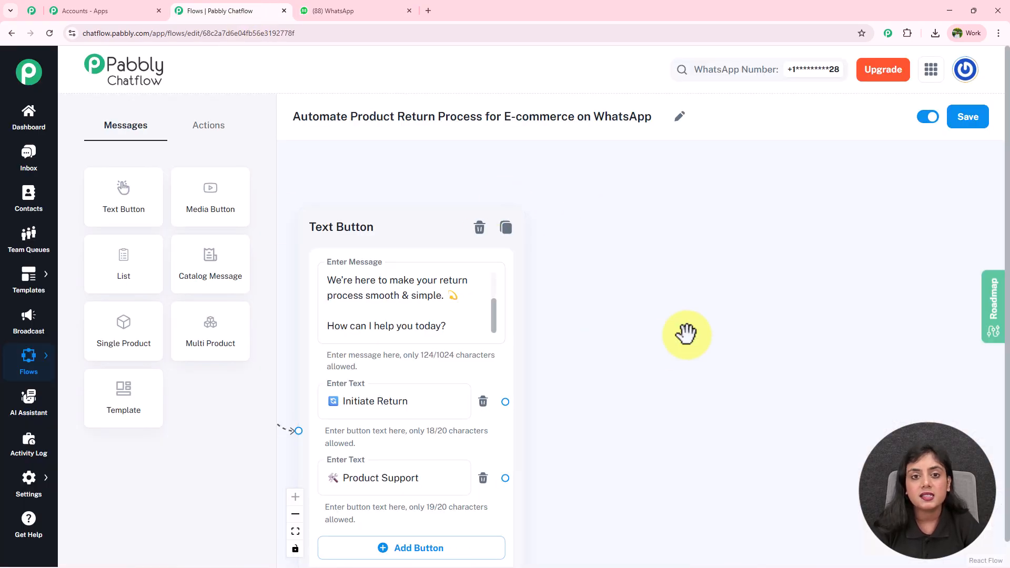
Add an Ask Question action and paste "Got it! Let's start your return request. 🚀 Please share your Order Number 📝" as its message.
click(203, 129)
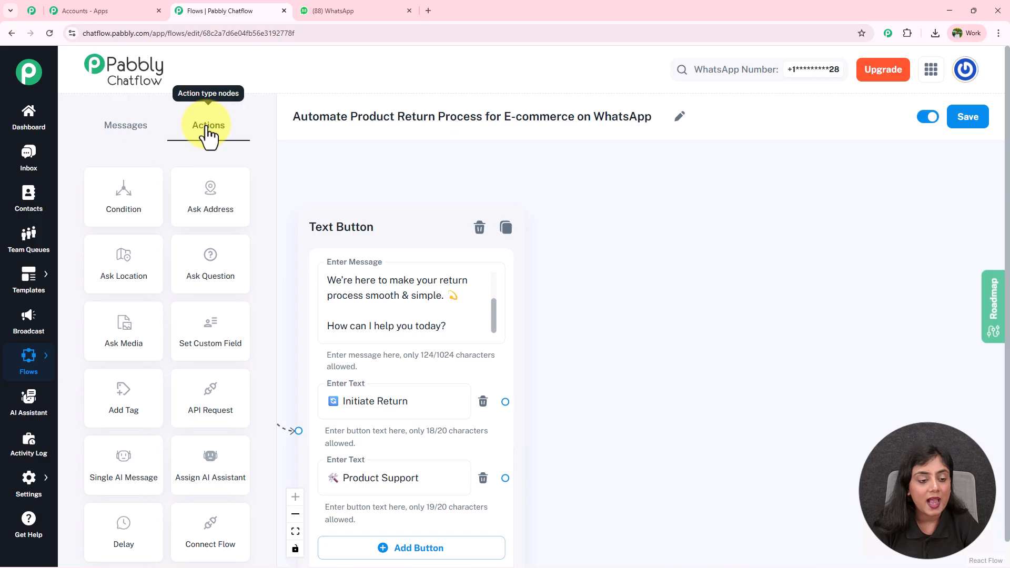
drag(205, 267, 686, 151)
click(706, 245)
click(333, 10)
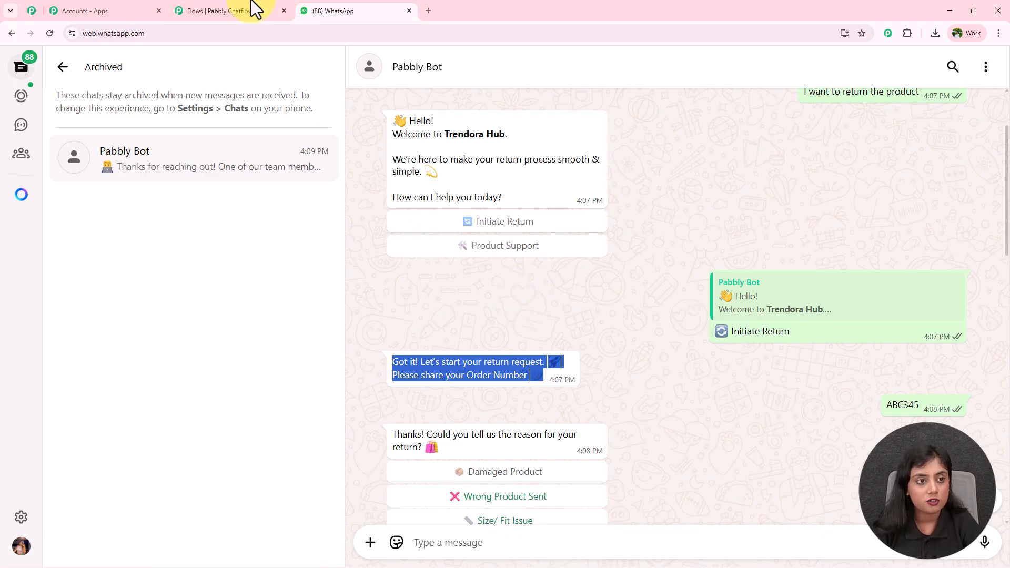
click(217, 10)
text(Got it! Let's start your return request. 🚀 Please share your Order Number 📝)
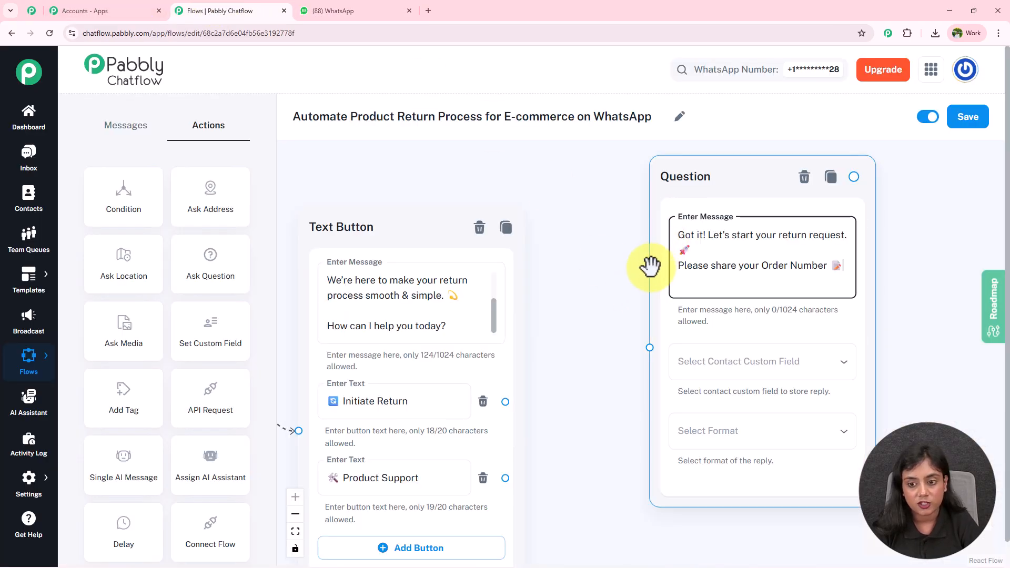
Connect the Initiate Return button to the Question node and move the node higher on the canvas.
drag(559, 374, 650, 347)
drag(611, 304, 458, 318)
click(528, 221)
drag(606, 189, 653, 151)
drag(473, 223, 458, 198)
click(670, 148)
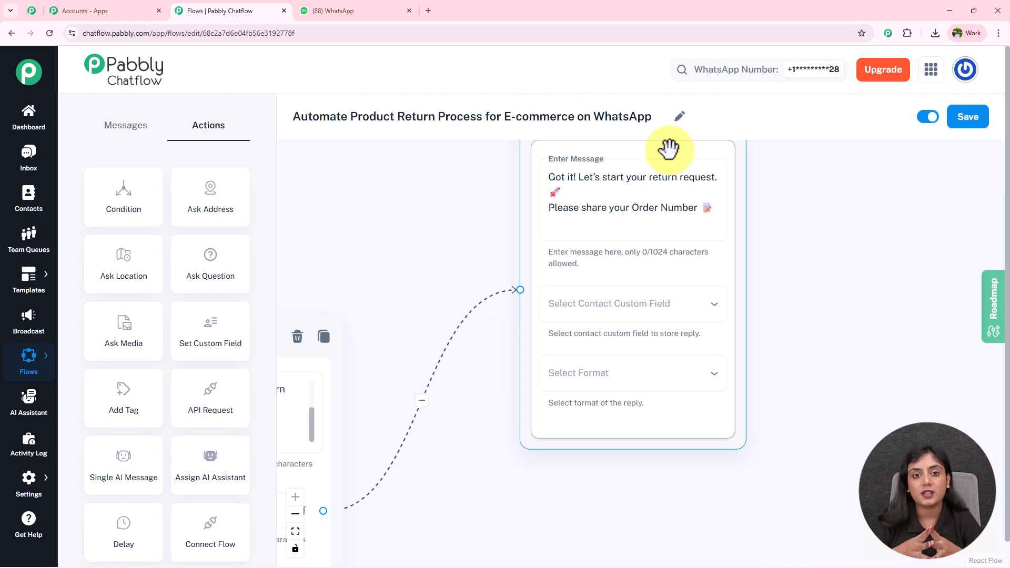
Store the Question's reply in the order_number custom field and set the reply format to Any.
click(627, 330)
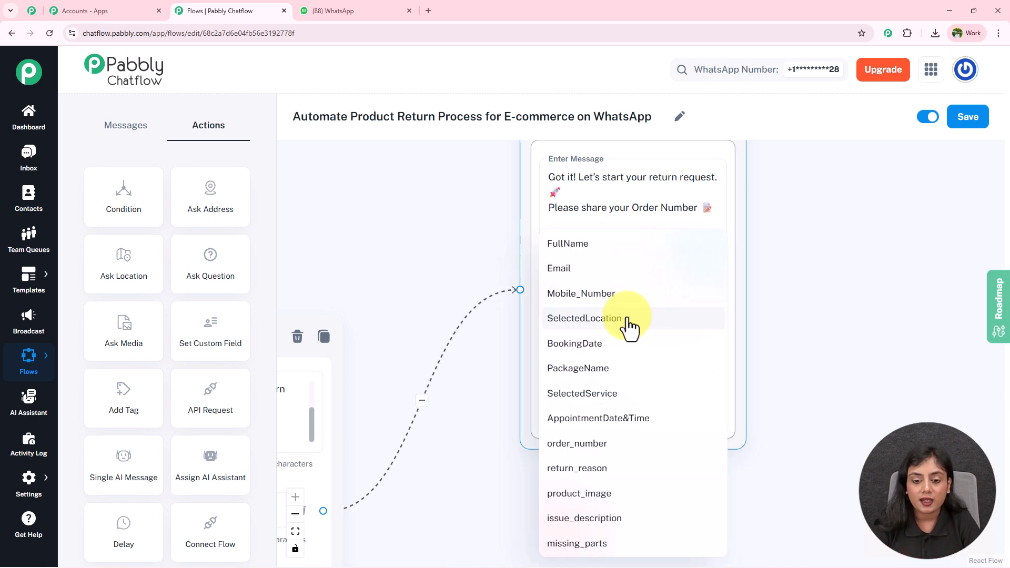
click(589, 447)
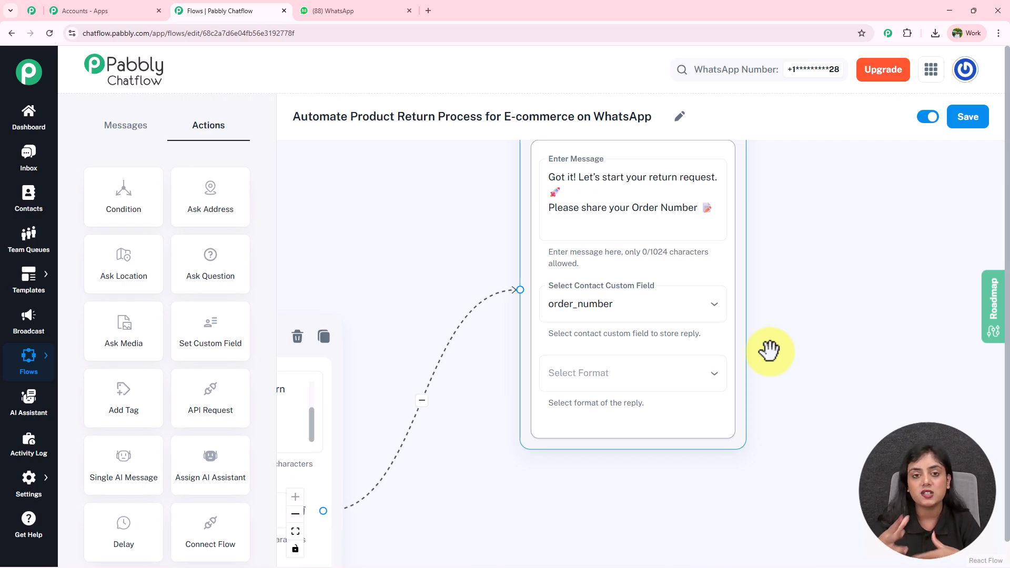
click(603, 377)
click(598, 402)
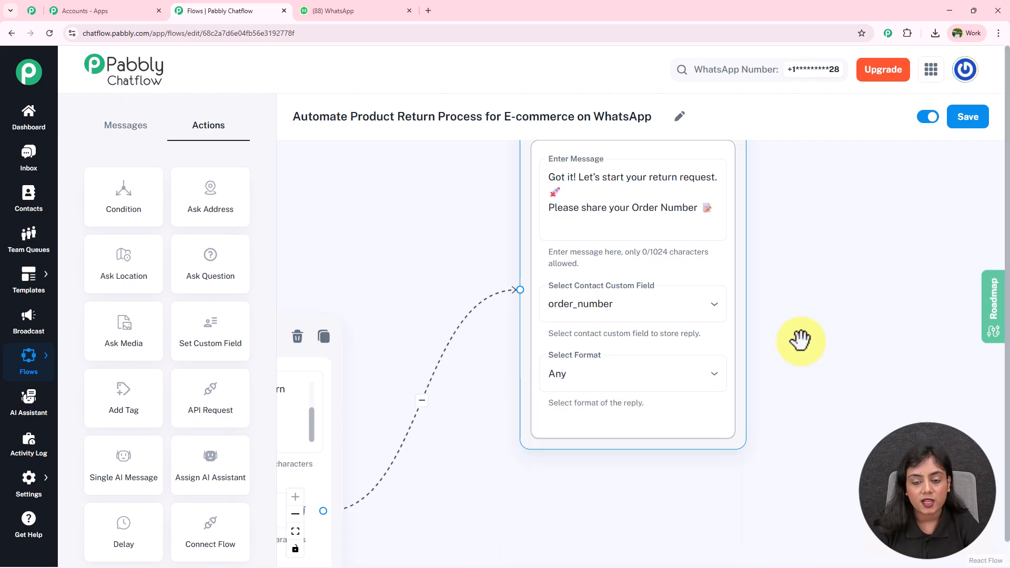
Check the return reason message in the WhatsApp chat and add a Text Button message connected to the Question node's output.
click(336, 8)
click(562, 388)
scroll(596, 381, down, 2)
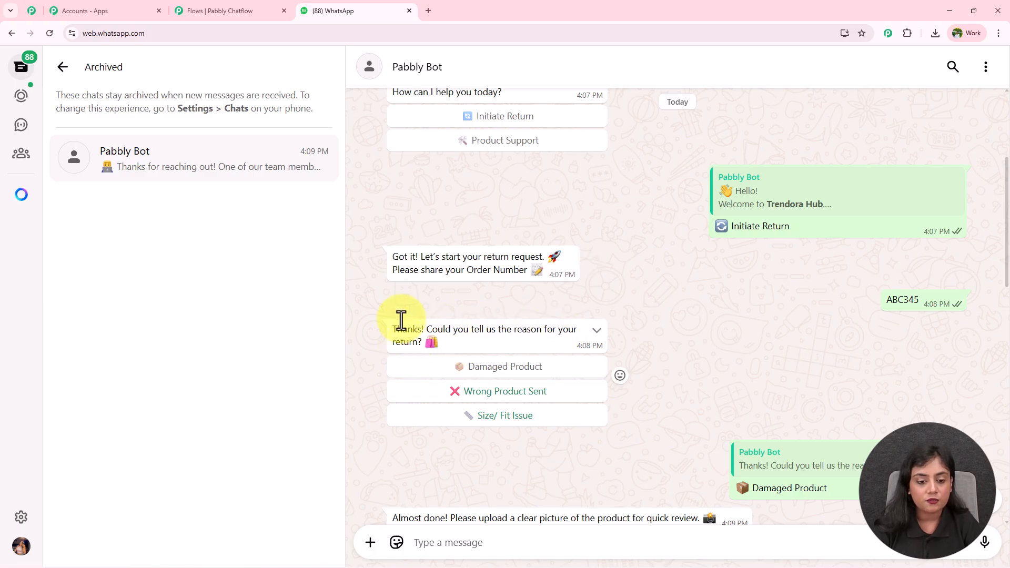
click(216, 10)
drag(717, 273, 587, 261)
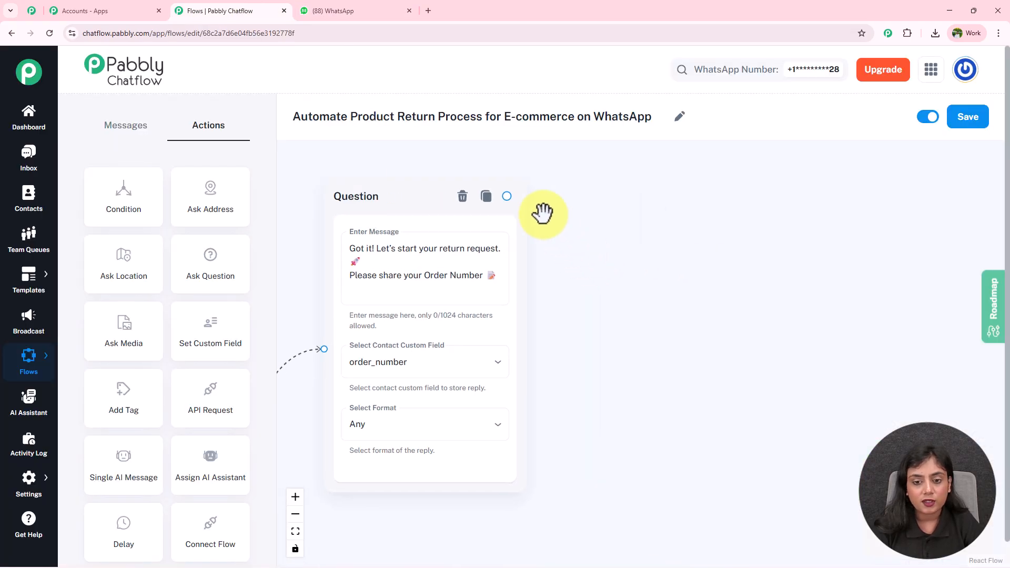
drag(506, 196, 679, 240)
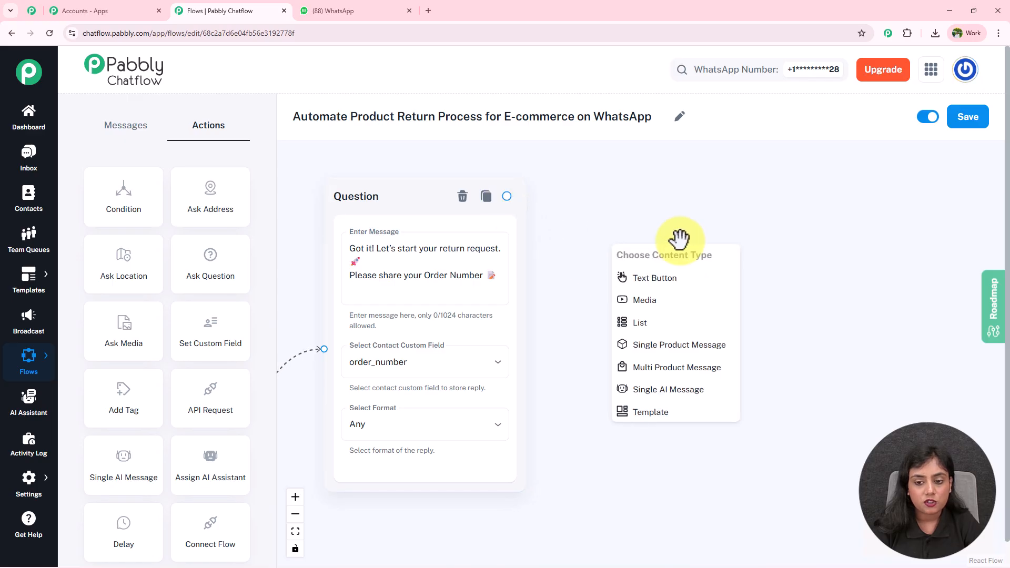
click(712, 277)
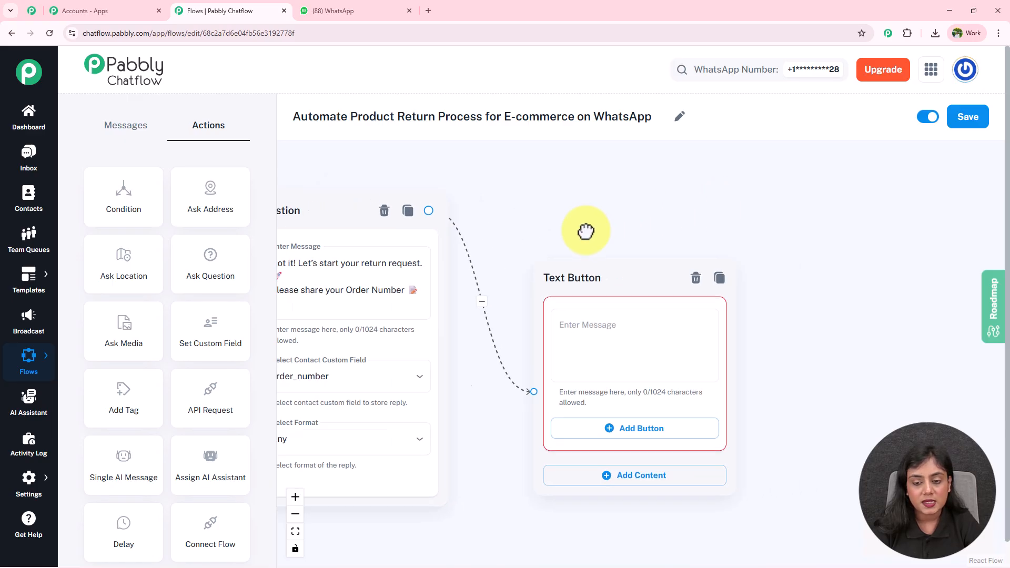
drag(573, 289, 600, 213)
Copy "Thanks! Could you tell us the reason for your return? 🛍️" from the WhatsApp chat into the new Text Button's message.
click(596, 263)
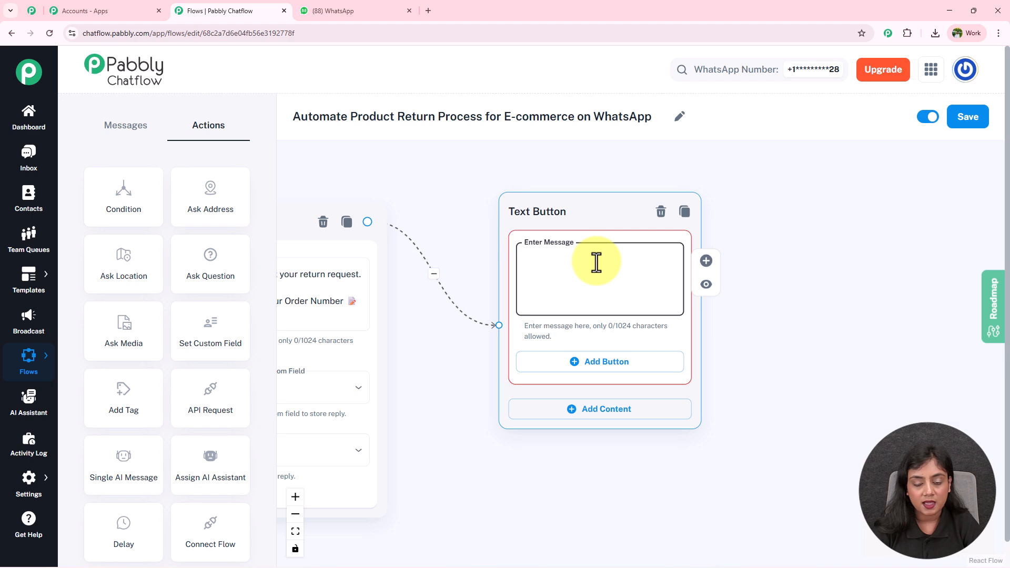
click(368, 11)
drag(457, 344, 380, 329)
click(212, 10)
text(Thanks! Could you tell us the reason for your return? 🛍️)
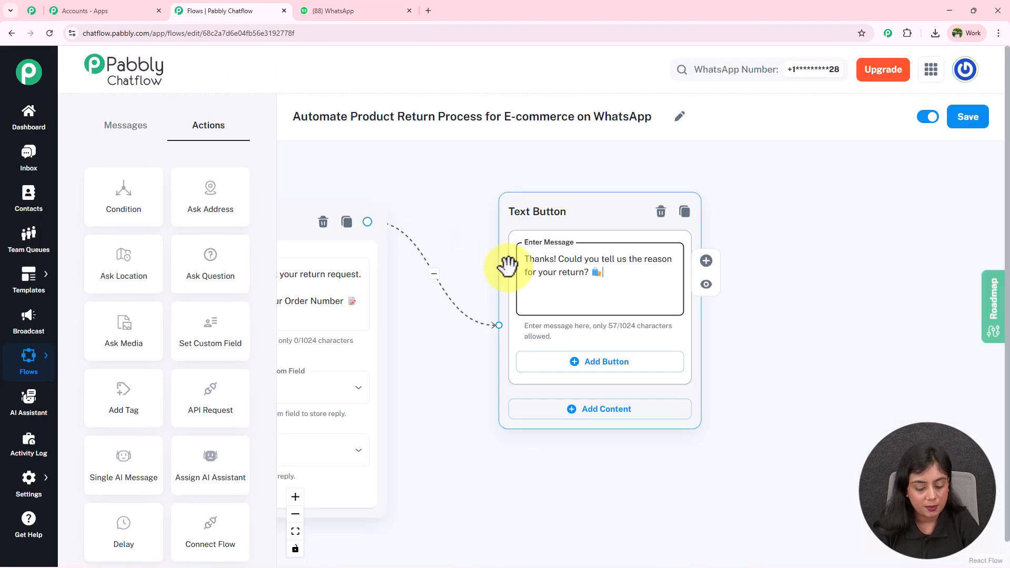
Add three reply buttons to the return reason message: "📦 Damaged Product", "❌ Wrong Product Sent" and "📏 Size/ Fit Issue".
click(598, 361)
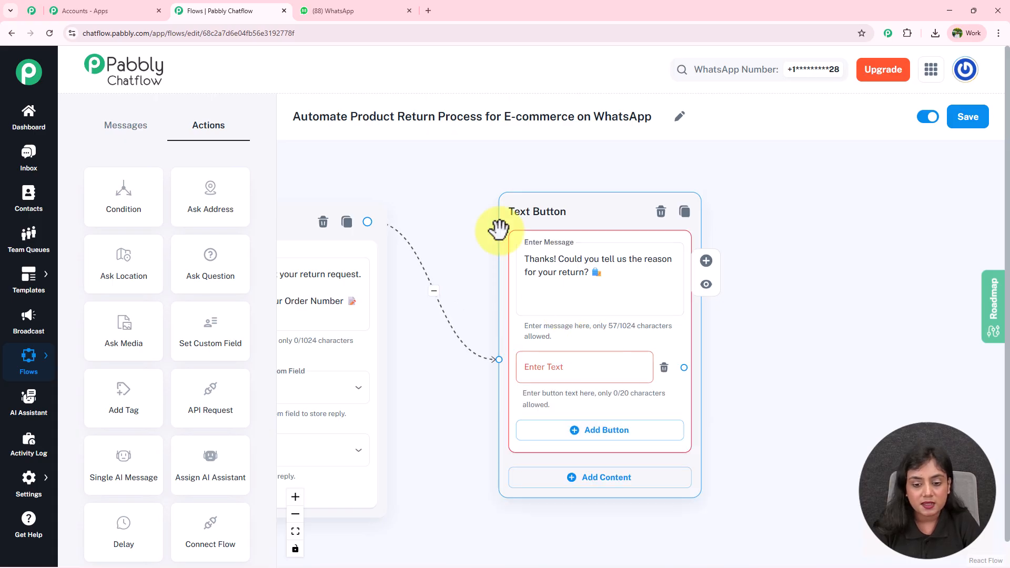
click(394, 10)
click(235, 11)
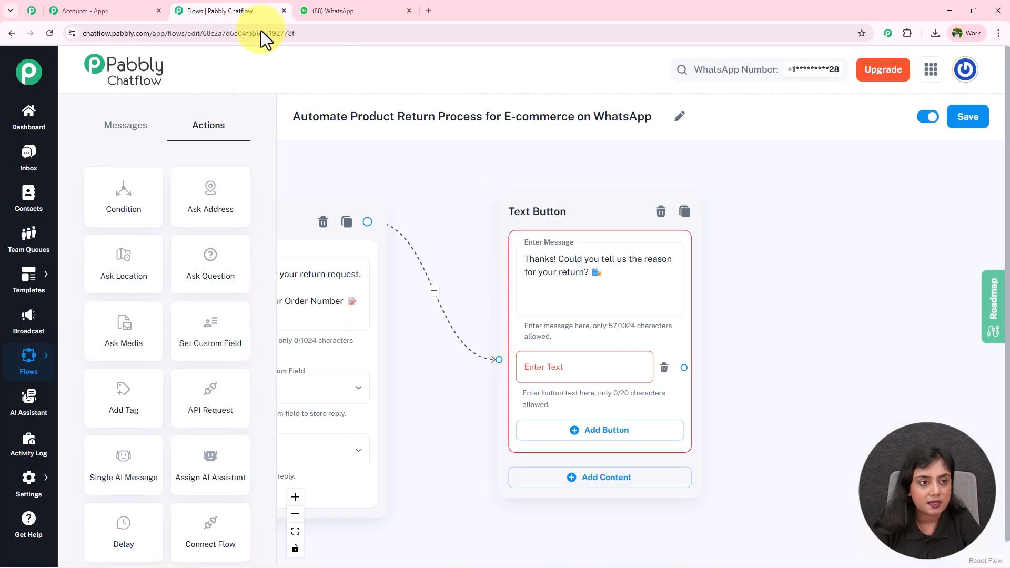
click(579, 428)
click(577, 502)
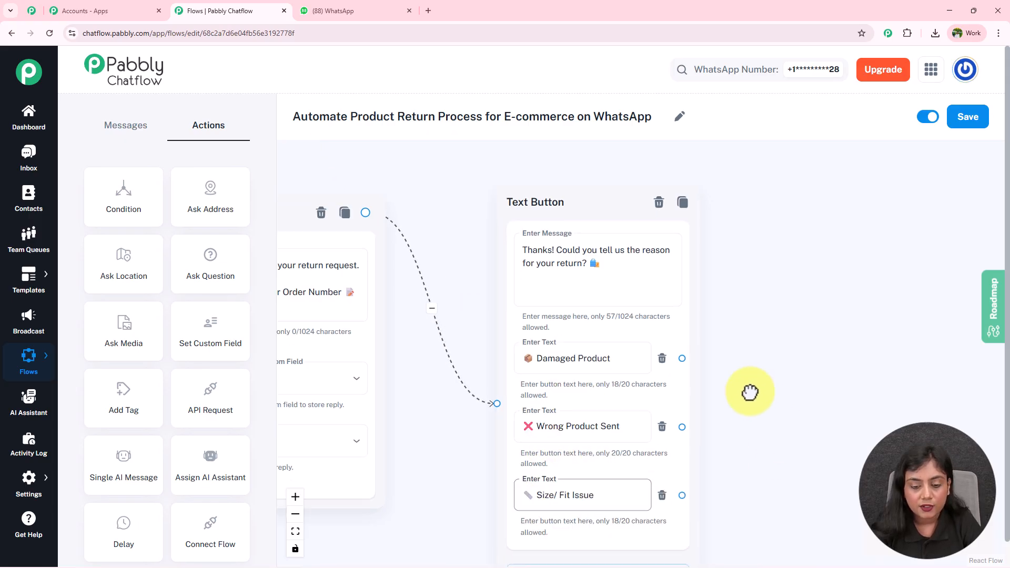
scroll(424, 311, down, 3)
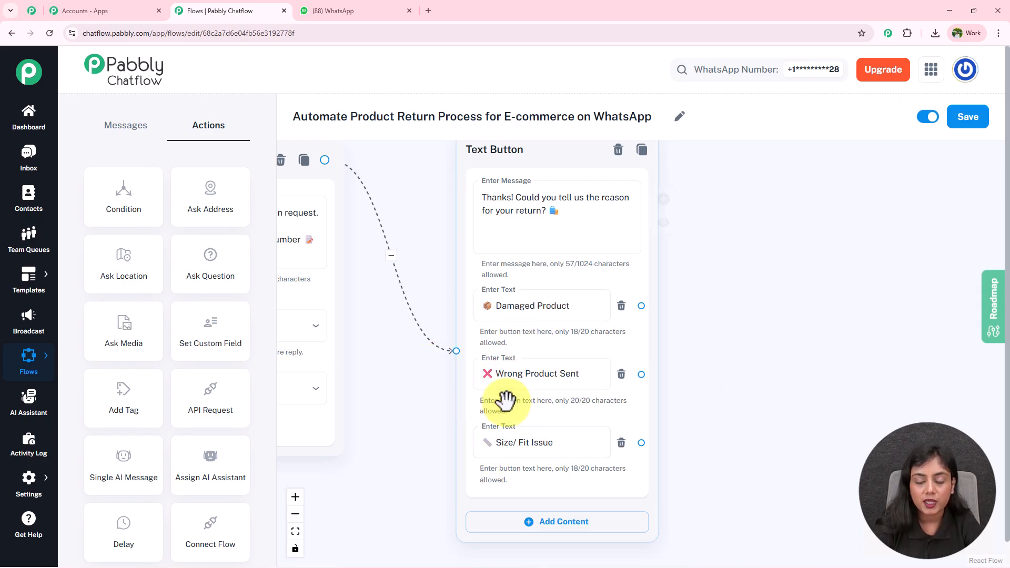
Add a Set Custom Field action beside the return reason message and connect the Damaged Product button to it.
drag(760, 383, 695, 374)
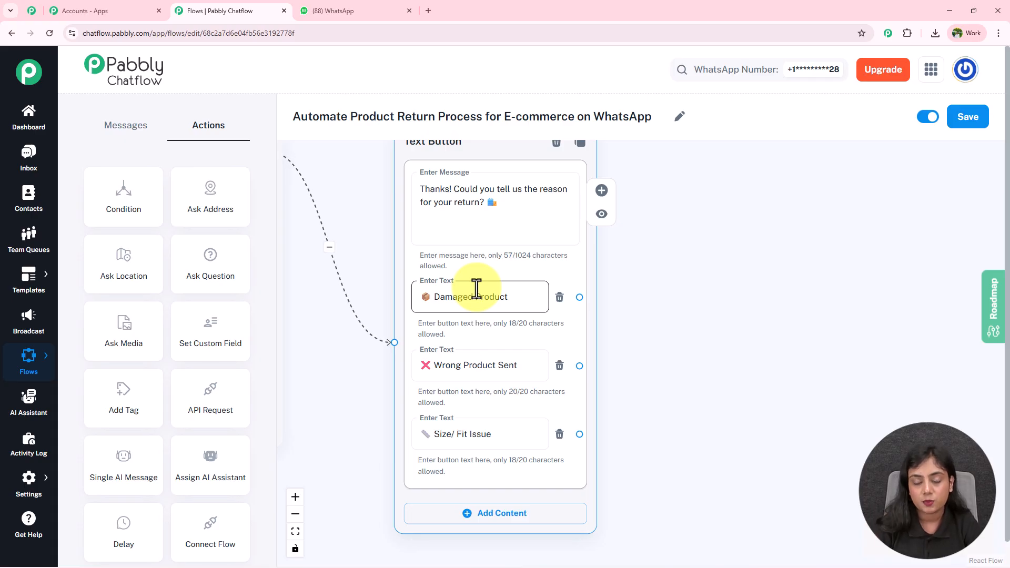
drag(198, 338, 671, 270)
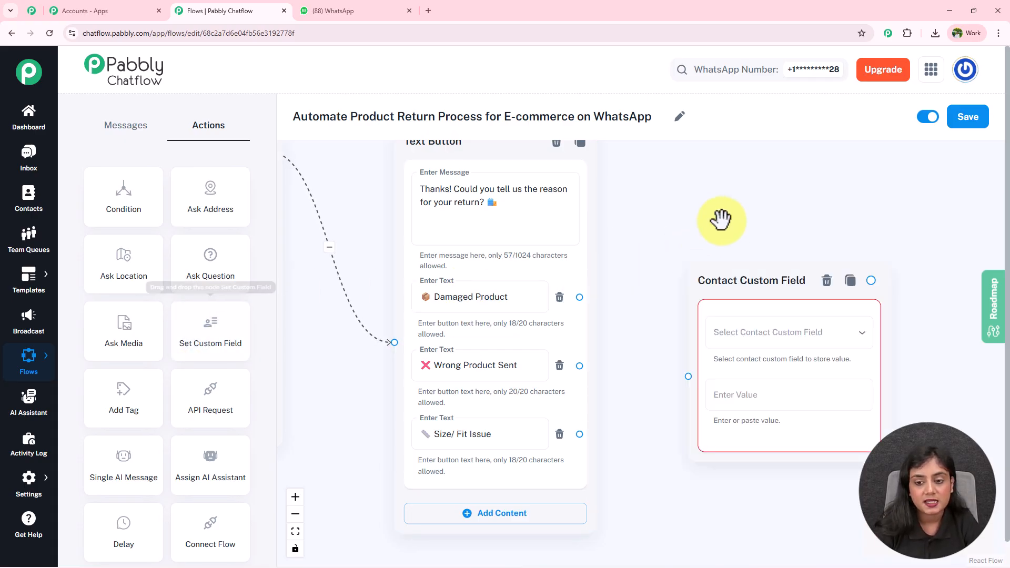
drag(720, 219, 574, 272)
drag(599, 313, 606, 235)
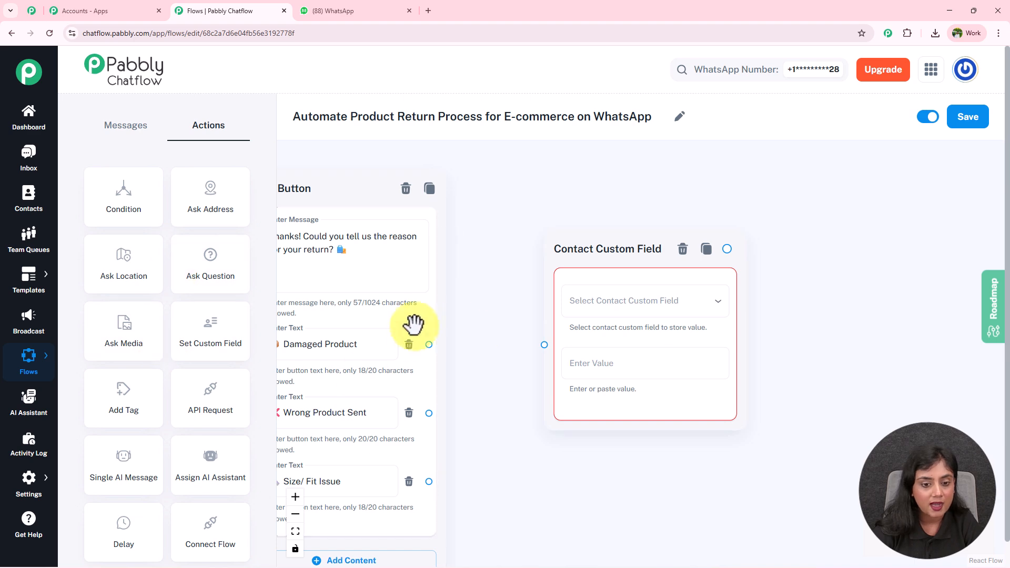
drag(429, 344, 532, 310)
Set the Contact Custom Field node to return_reason and paste "Damaged Product" from the button label as its value.
click(676, 317)
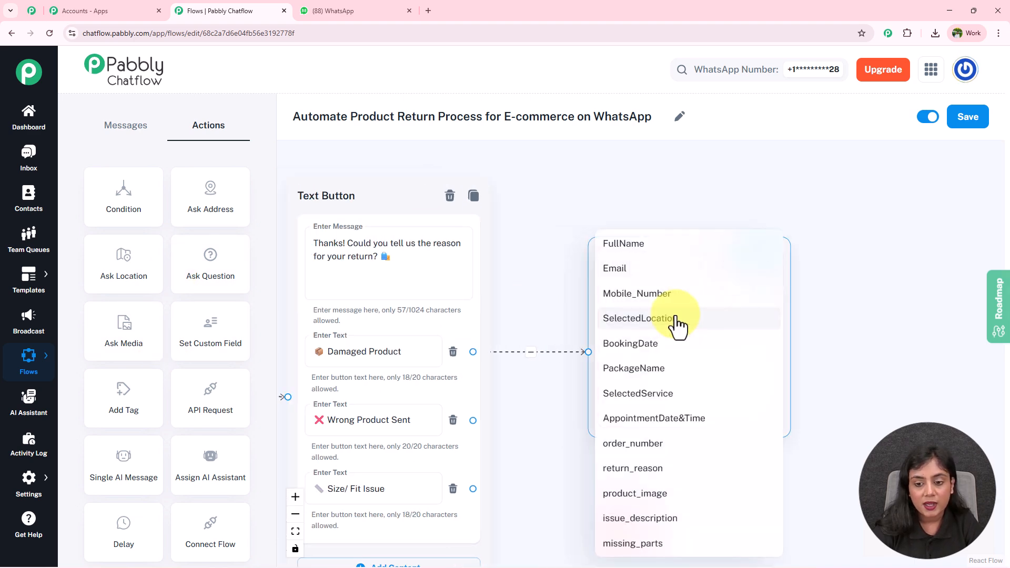
click(651, 471)
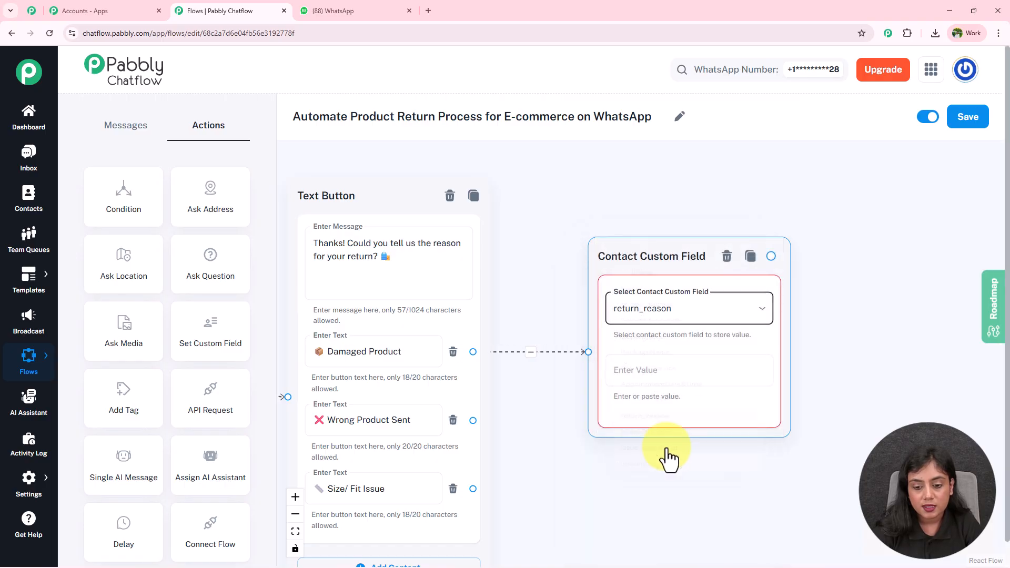
click(406, 354)
drag(329, 350, 425, 350)
key(ctrl+c)
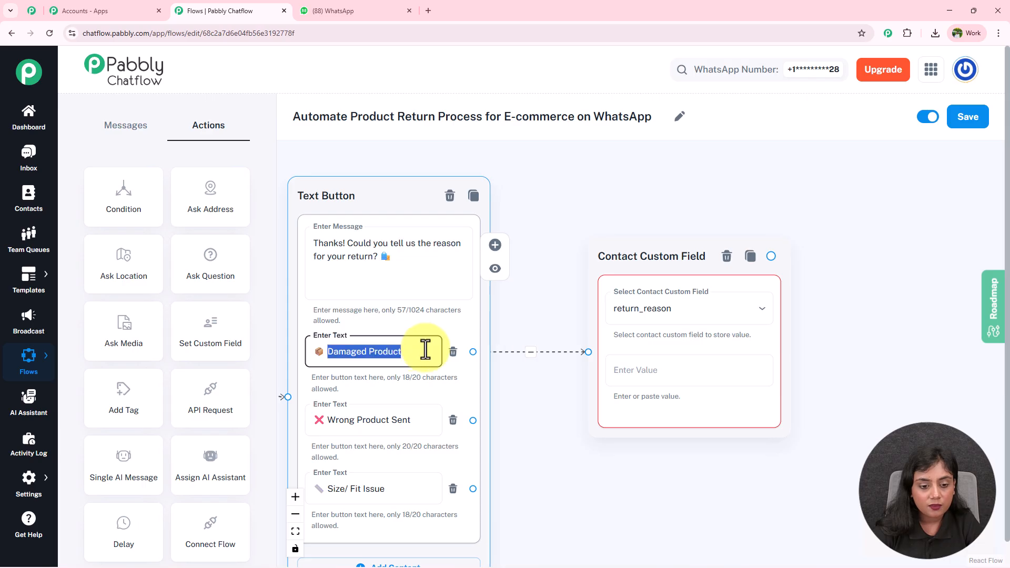
click(637, 383)
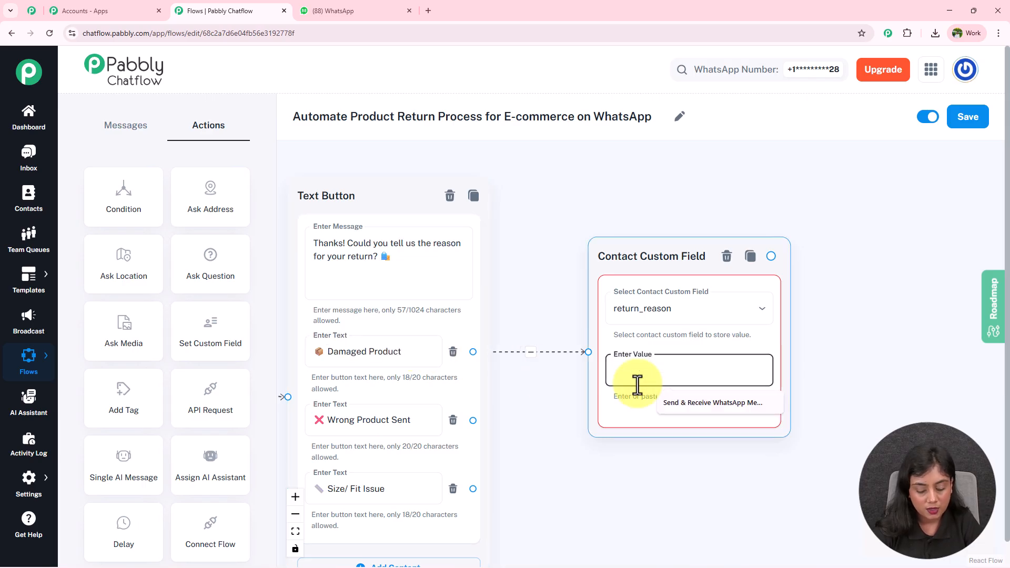
key(ctrl+v)
Move the Damaged Product custom field node up, duplicate it and place the copy directly below.
drag(643, 254, 633, 169)
drag(596, 477, 561, 454)
click(705, 152)
drag(800, 163, 602, 374)
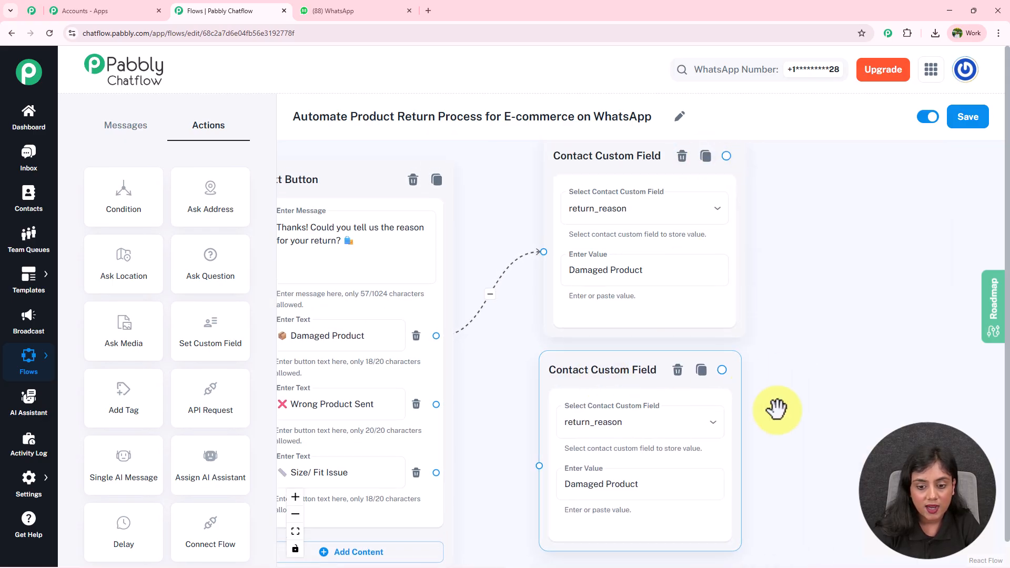
Replace the duplicated custom field node's value with "Wrong Product Sent", copied from the second button label.
drag(765, 402, 777, 324)
click(410, 327)
drag(304, 325, 392, 324)
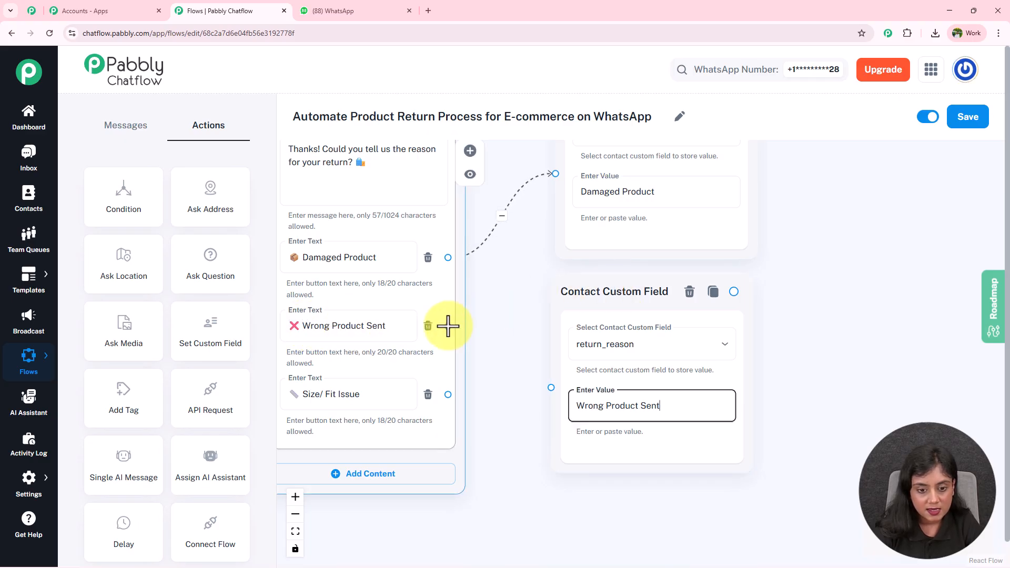
Connect the Wrong Product Sent button to its custom field node, then add a connected duplicate below with the value "Size/ Fit Issue".
drag(448, 326, 543, 387)
drag(535, 462, 527, 398)
click(706, 231)
drag(801, 225, 603, 443)
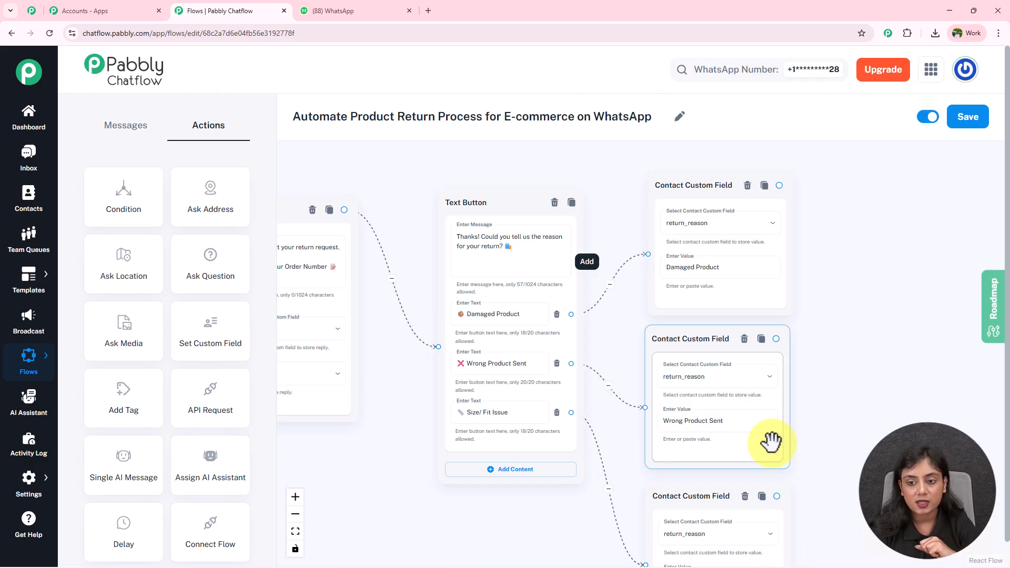
Check the next bot message in WhatsApp, then add an Ask Media node and connect all three return_reason nodes to it.
drag(858, 442, 605, 394)
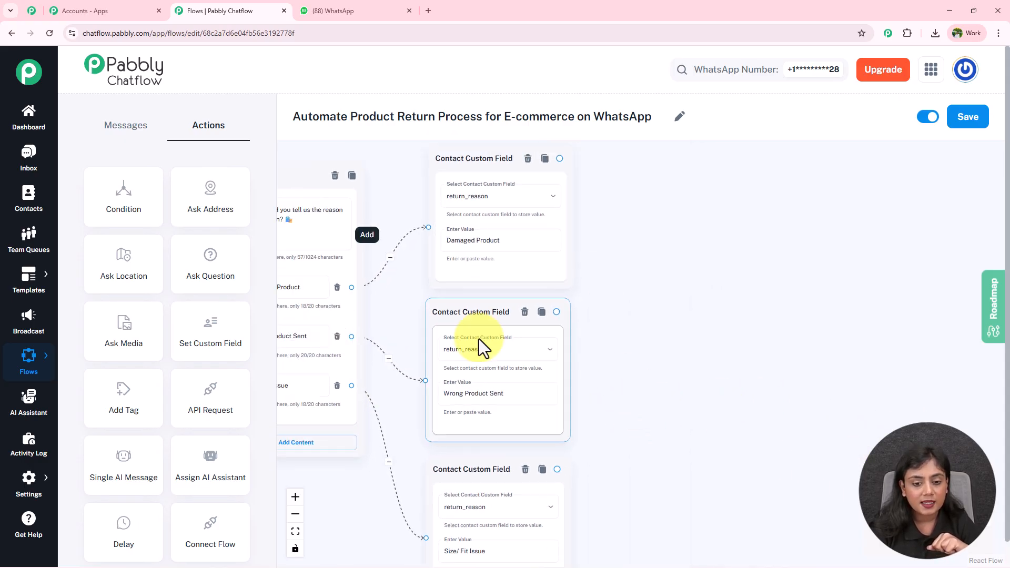
click(330, 11)
scroll(727, 323, down, 3)
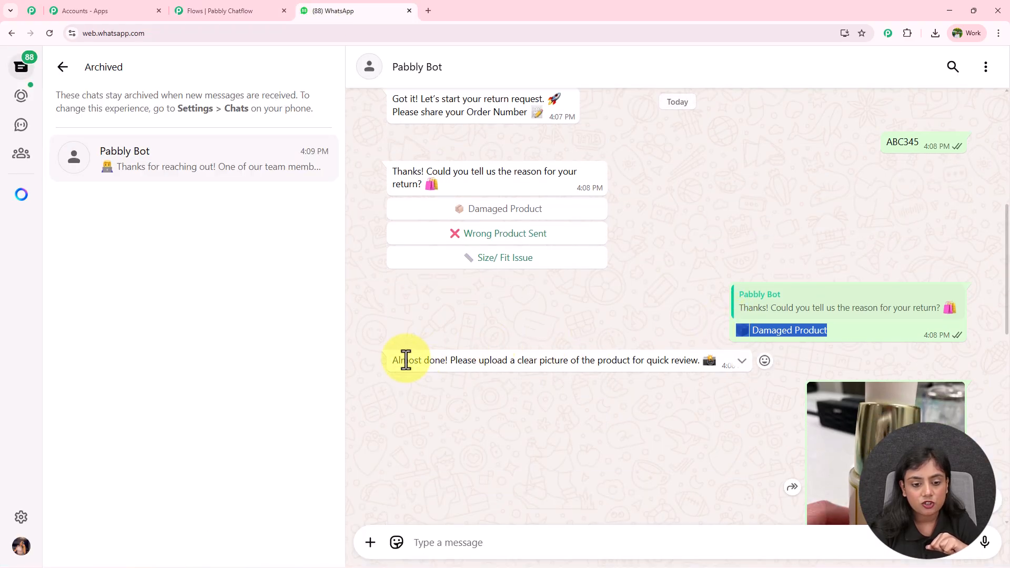
click(232, 10)
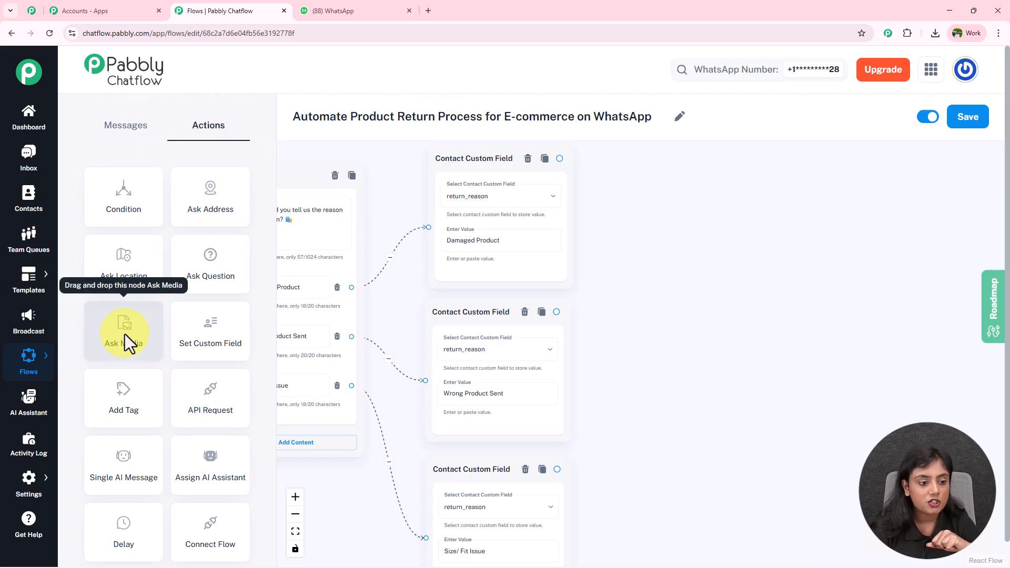
drag(131, 327, 670, 234)
drag(559, 158, 638, 392)
drag(590, 360, 635, 394)
drag(558, 470, 639, 395)
Copy "Almost done! Please upload a clear picture of the product for quick review." from WhatsApp into the Media Question's message.
click(710, 286)
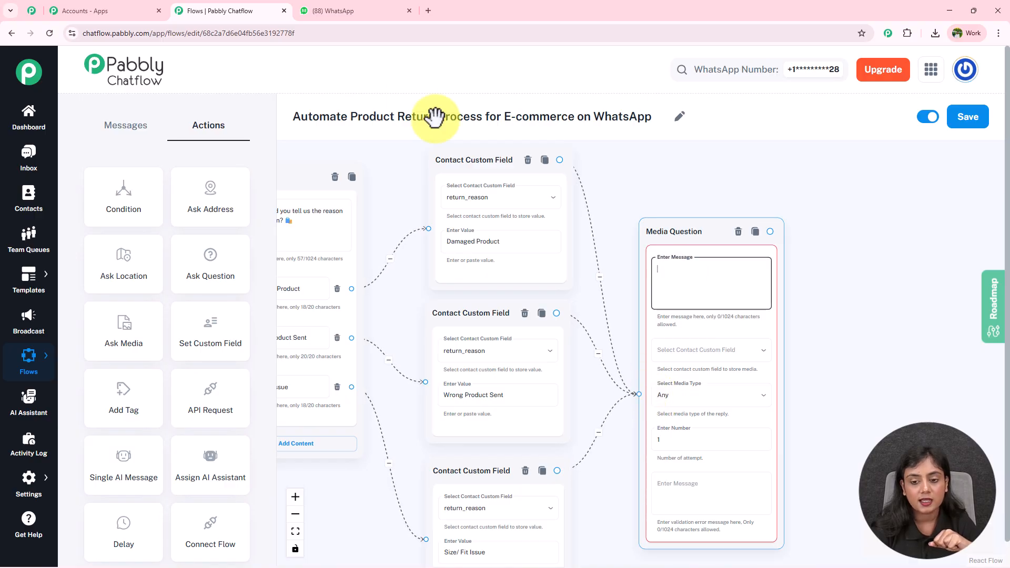
click(365, 9)
drag(393, 361, 731, 355)
key(ctrl+c)
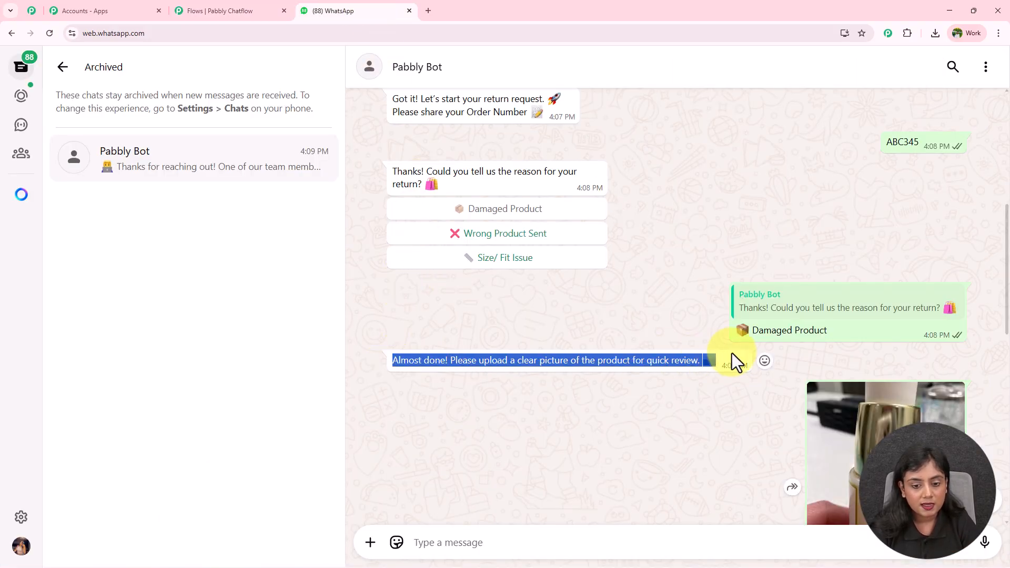
click(216, 11)
key(ctrl+v)
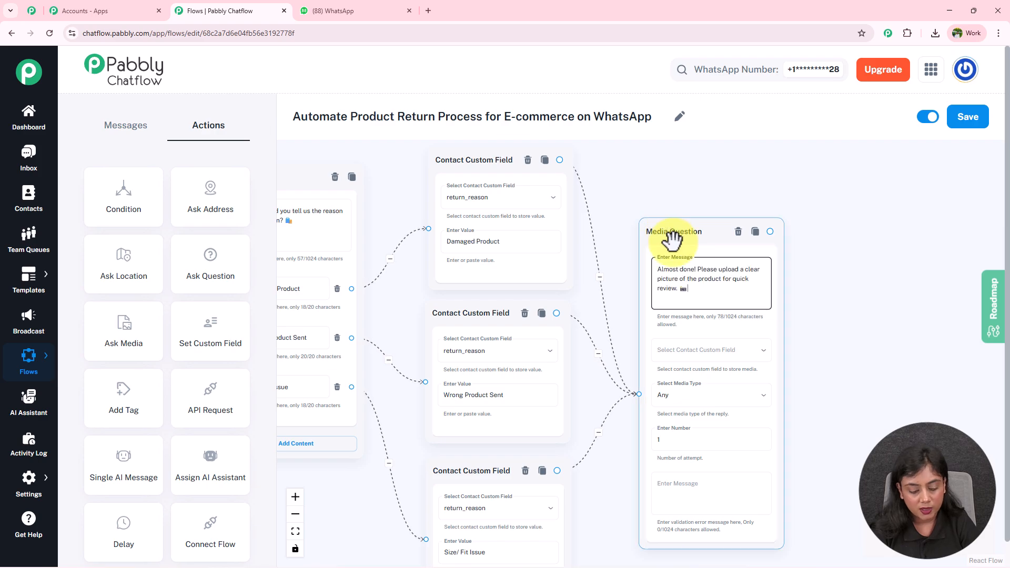
Set the Media Question's contact custom field to product_image.
click(680, 351)
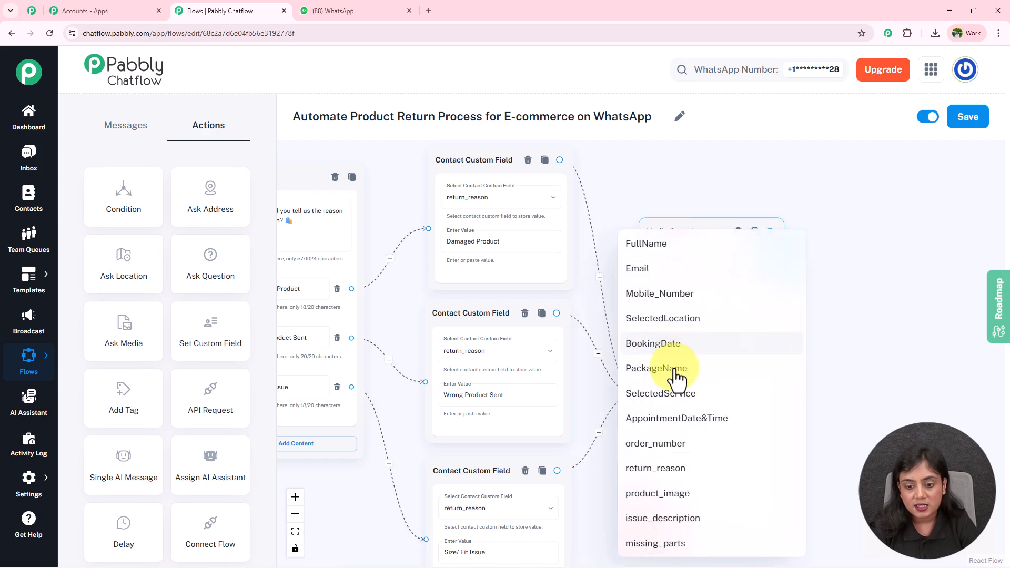
click(652, 494)
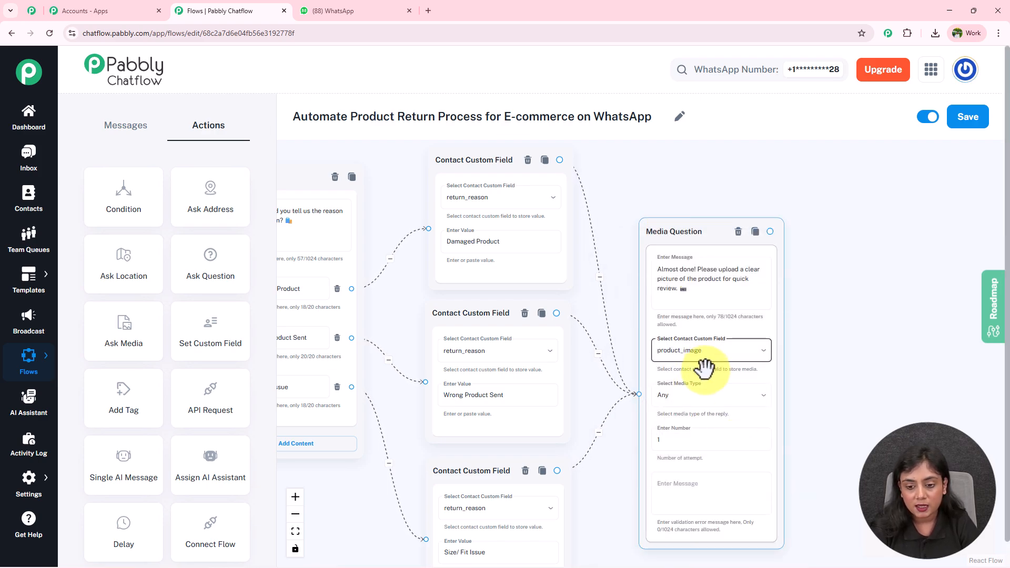
scroll(834, 410, down, 2)
Try the Image media type on the Media Question, return it to Any and review the available types.
click(695, 319)
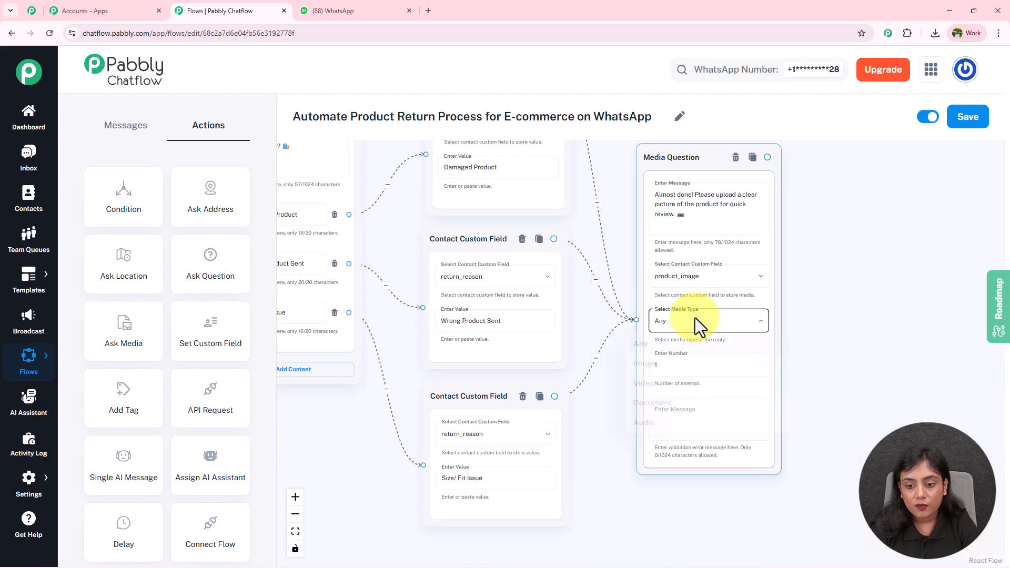
click(666, 372)
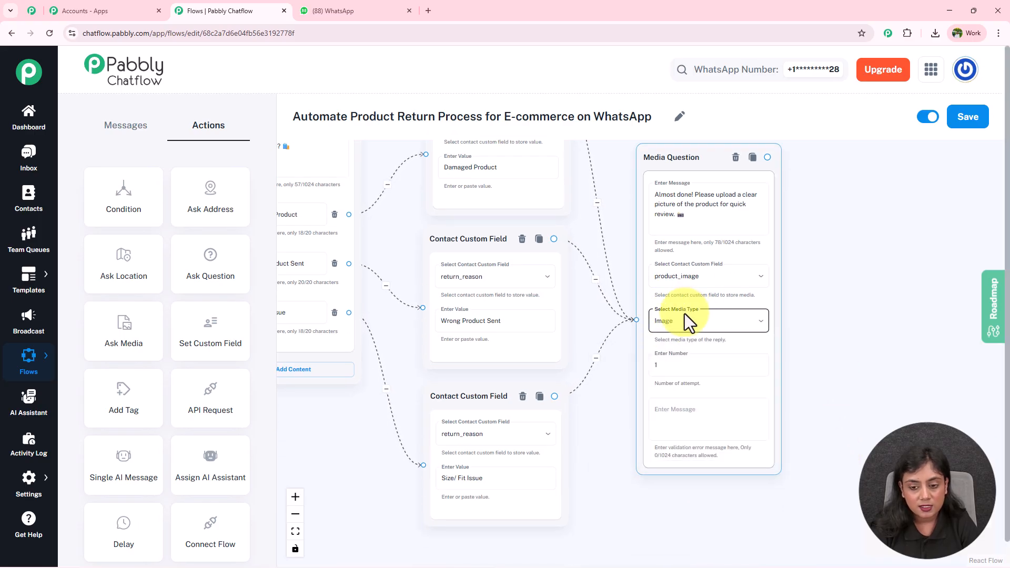
click(682, 329)
click(671, 352)
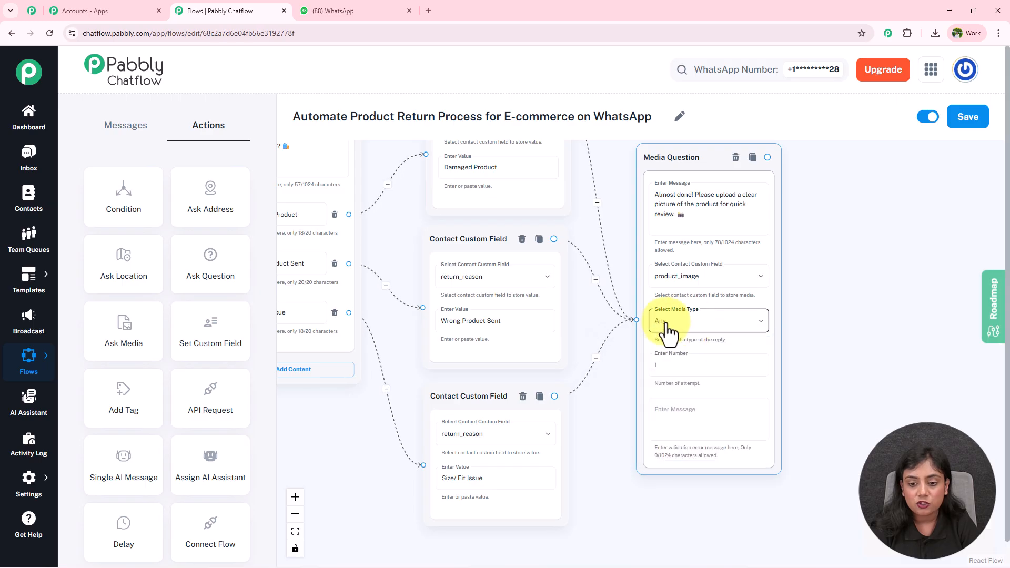
click(696, 321)
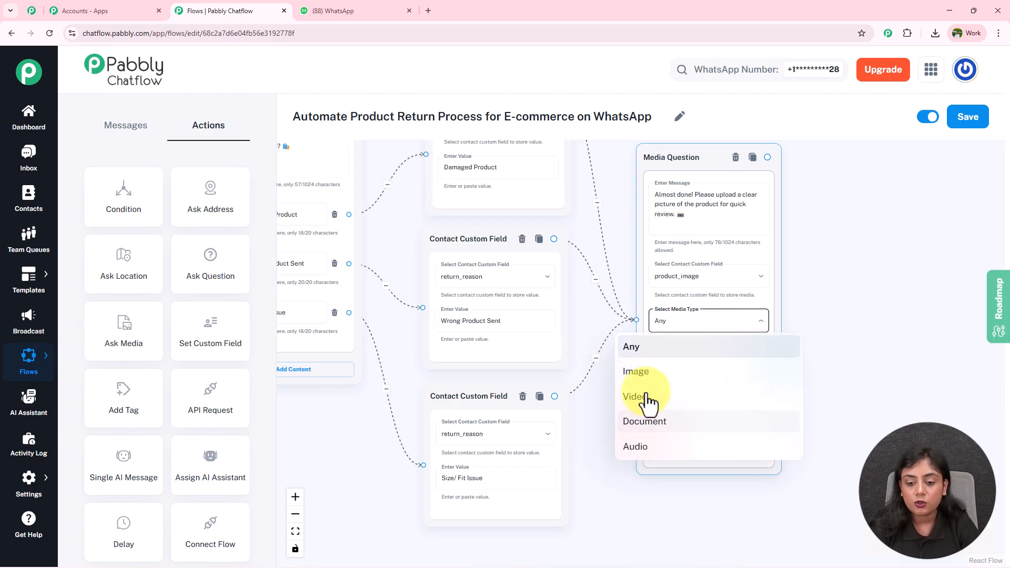
click(866, 298)
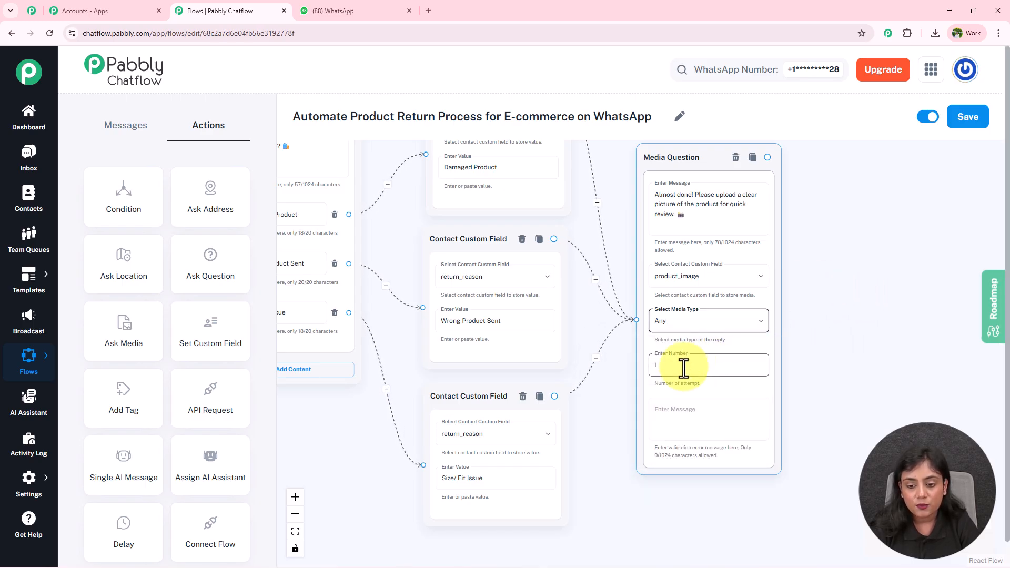
Enter "Error" as the Media Question's validation error message.
click(683, 409)
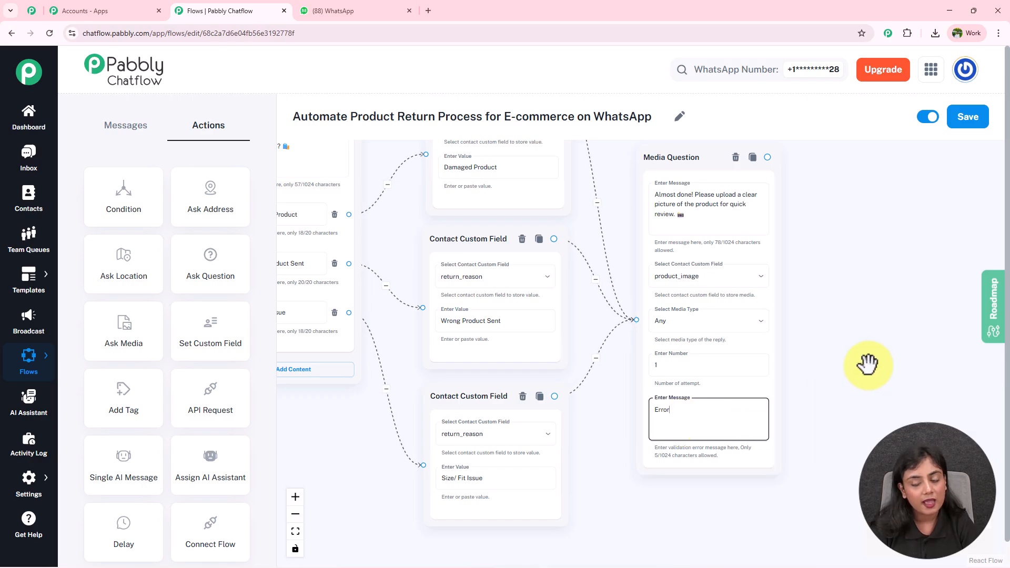
drag(867, 362, 721, 394)
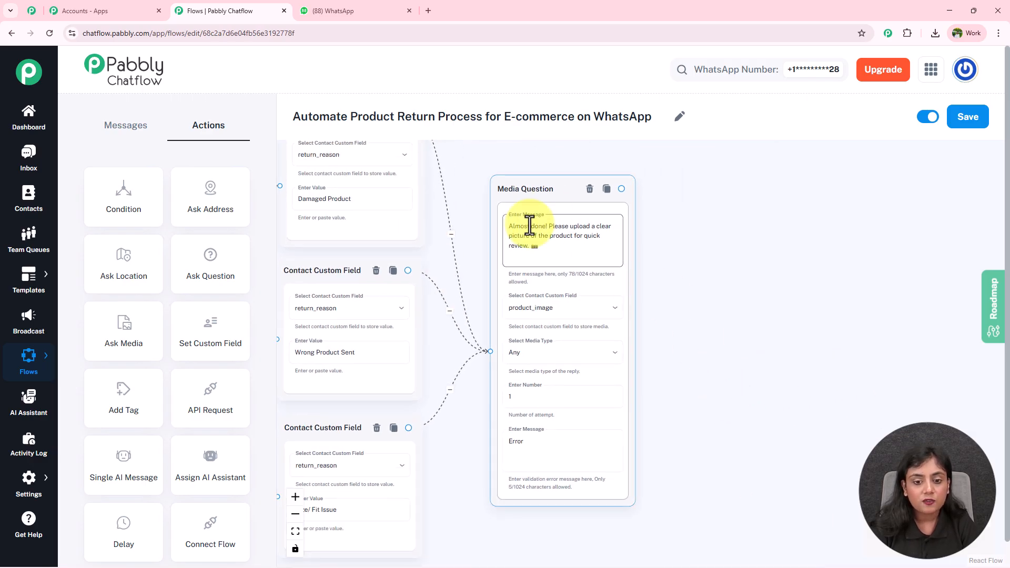
Check the bot's reply to the uploaded image in WhatsApp and add a Text Button message connected from the Media Question.
click(343, 11)
scroll(483, 434, down, 5)
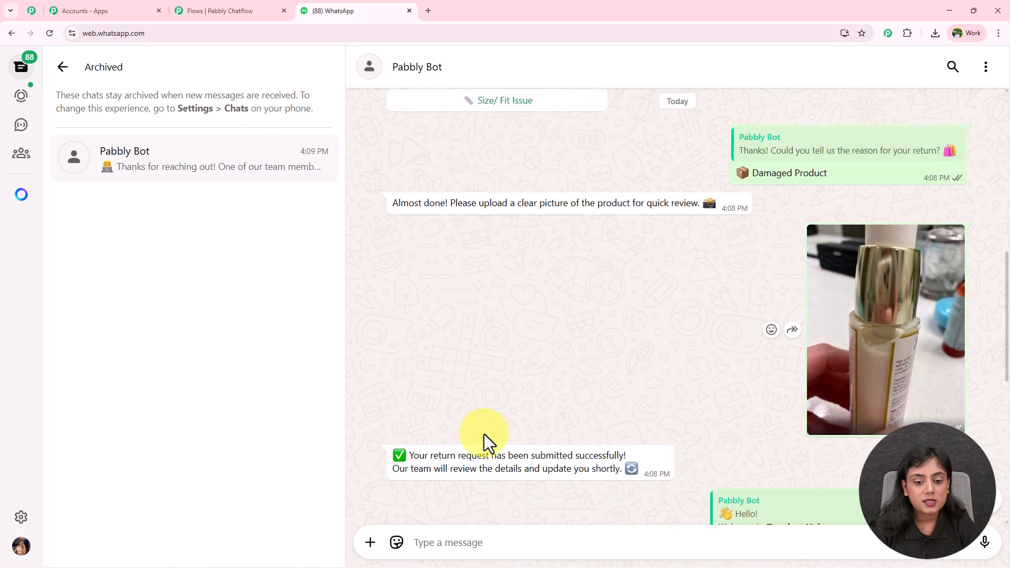
click(221, 4)
drag(622, 190, 738, 244)
click(789, 263)
scroll(738, 244, up, 3)
Copy the "Your return request has been submitted successfully!" reply, including its second line, from WhatsApp into the new Text Button message.
click(349, 11)
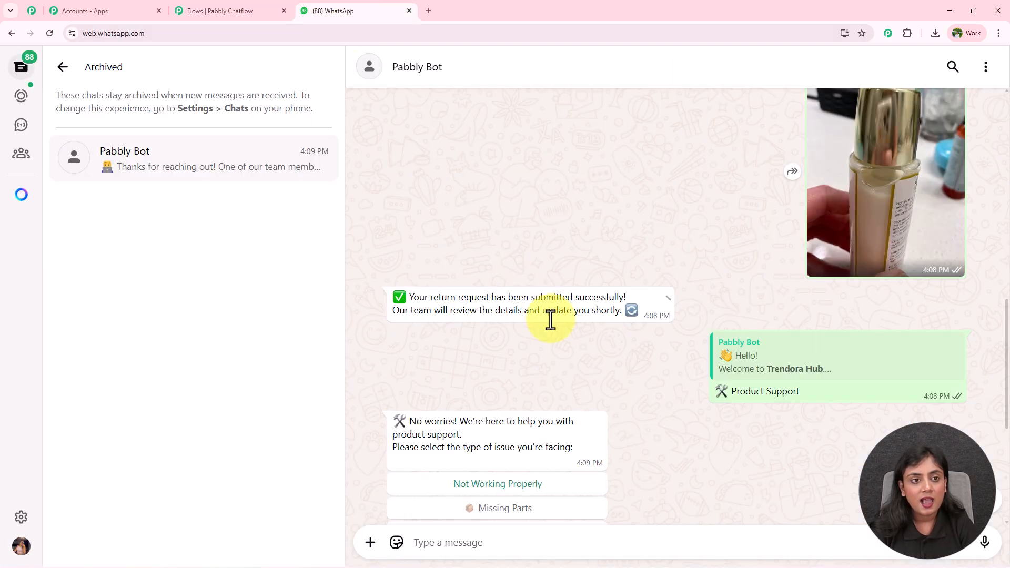
drag(633, 314, 381, 301)
key(ctrl+c)
key(ctrl+shift+Tab)
click(764, 300)
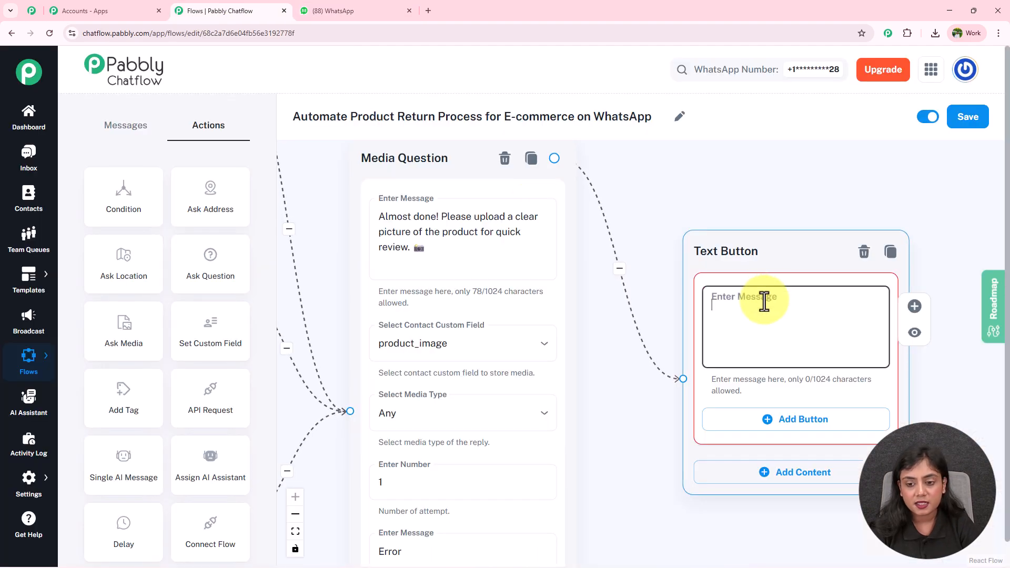
key(ctrl+v)
click(793, 182)
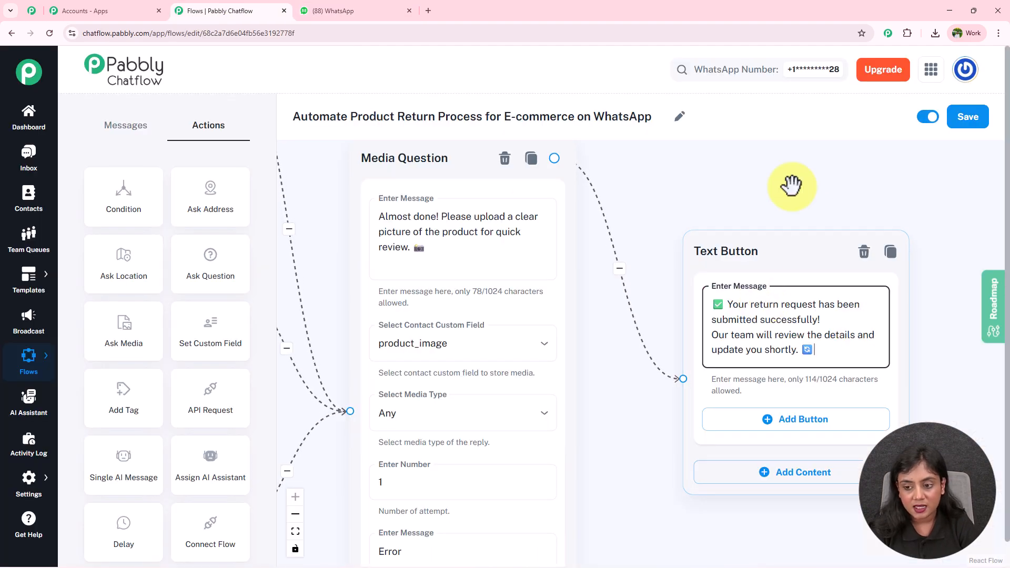
Review the return branch back to the welcome message and examine the Product Support conversation in WhatsApp.
scroll(792, 185, down, 2)
scroll(794, 181, down, 5)
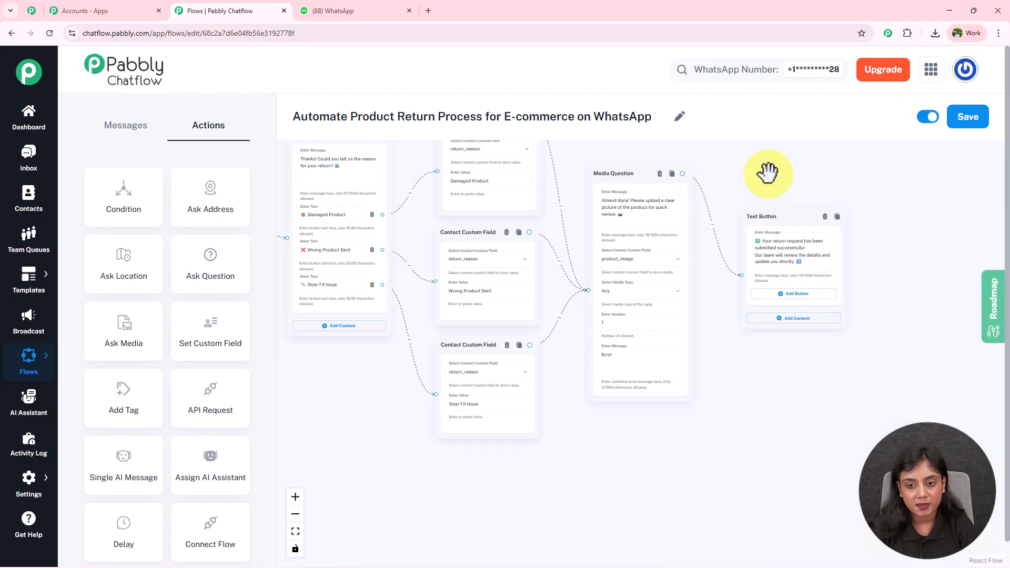
drag(440, 181, 458, 193)
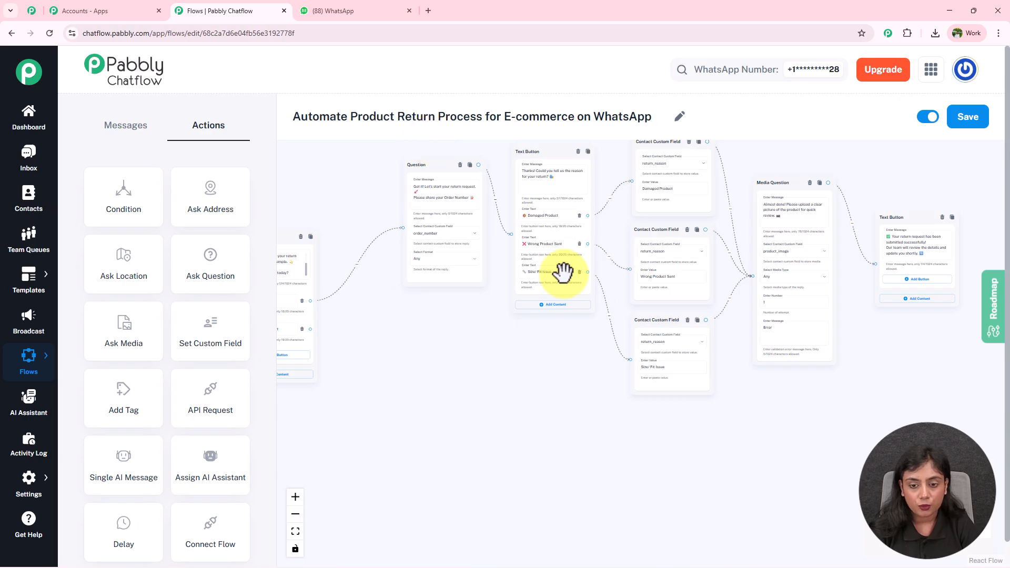
scroll(489, 309, up, 2)
drag(359, 358, 759, 361)
scroll(609, 324, up, 2)
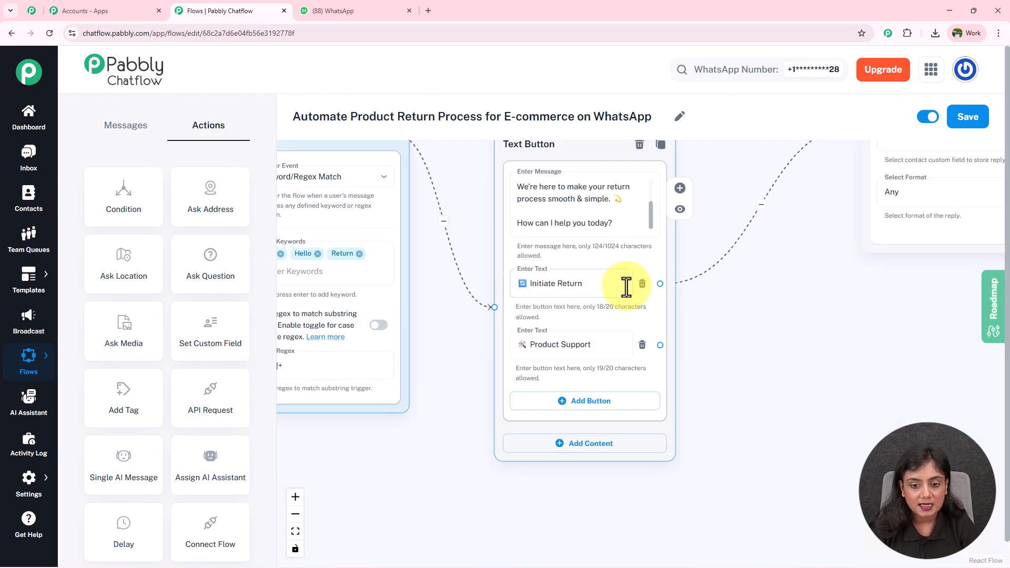
drag(794, 440, 647, 327)
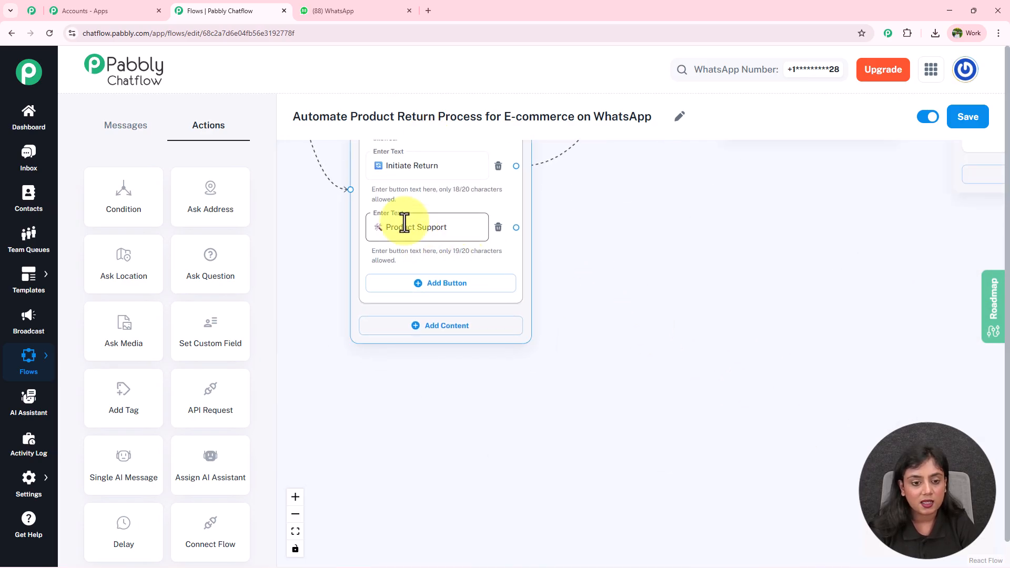
click(337, 9)
scroll(662, 348, down, 3)
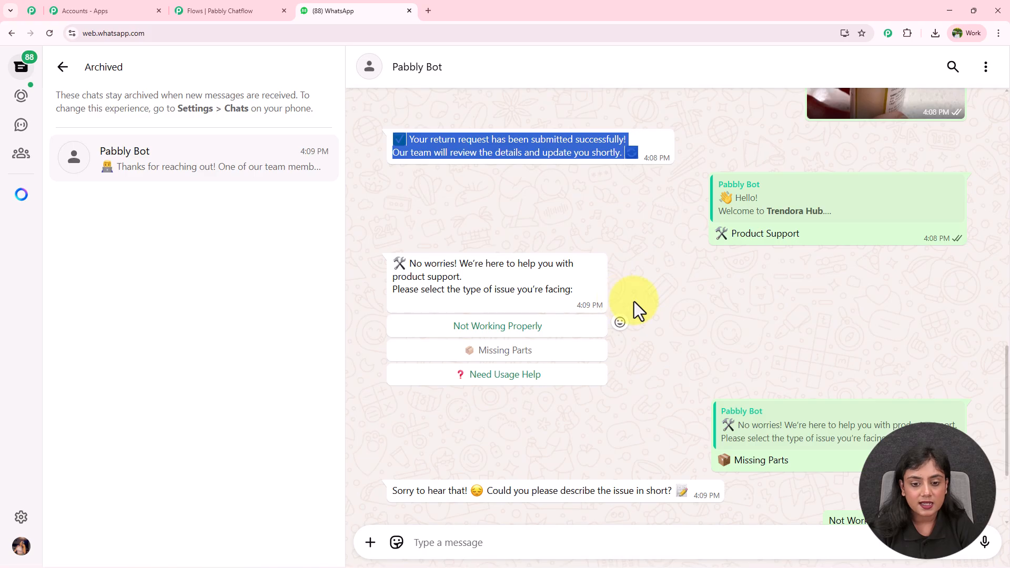
Return to the flow and connect the welcome message's Product Support button to a new Text Button message.
click(217, 8)
scroll(516, 227, up, 2)
drag(516, 227, 764, 323)
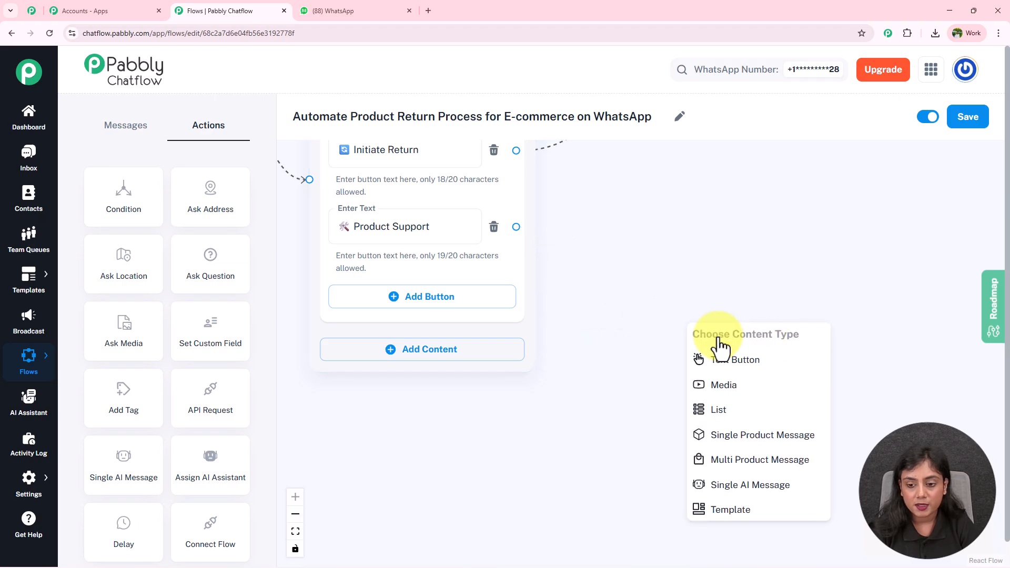
click(747, 359)
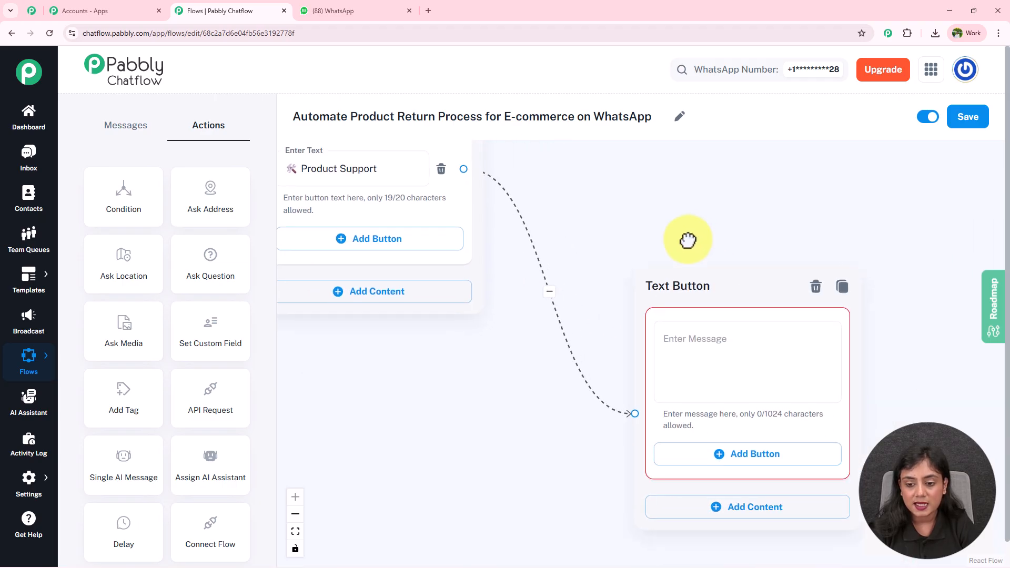
Copy the full "No worries! We're here to help you with product support." message from WhatsApp into the new Text Button node.
click(699, 346)
click(326, 11)
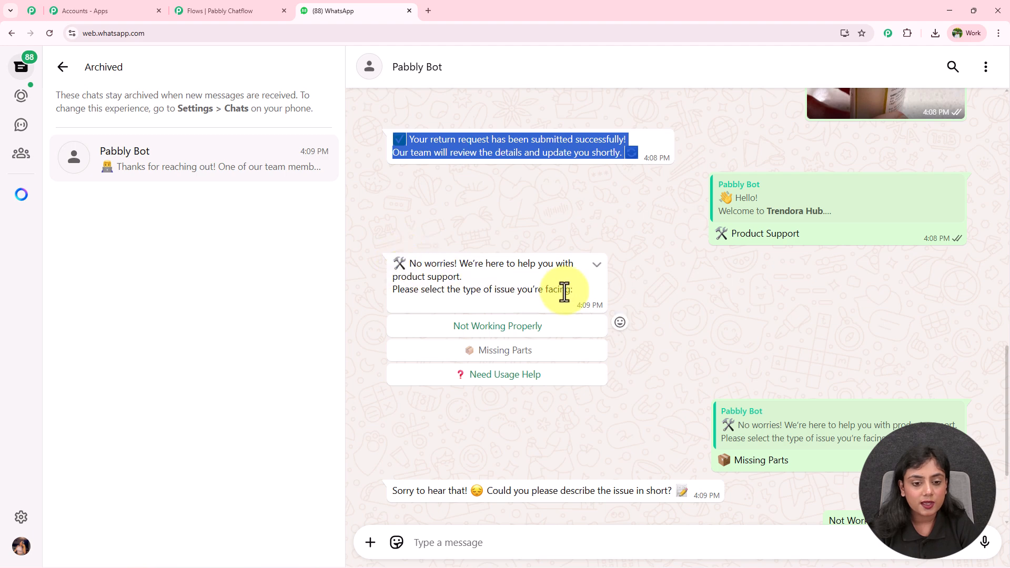
drag(576, 292, 392, 254)
key(ctrl+c)
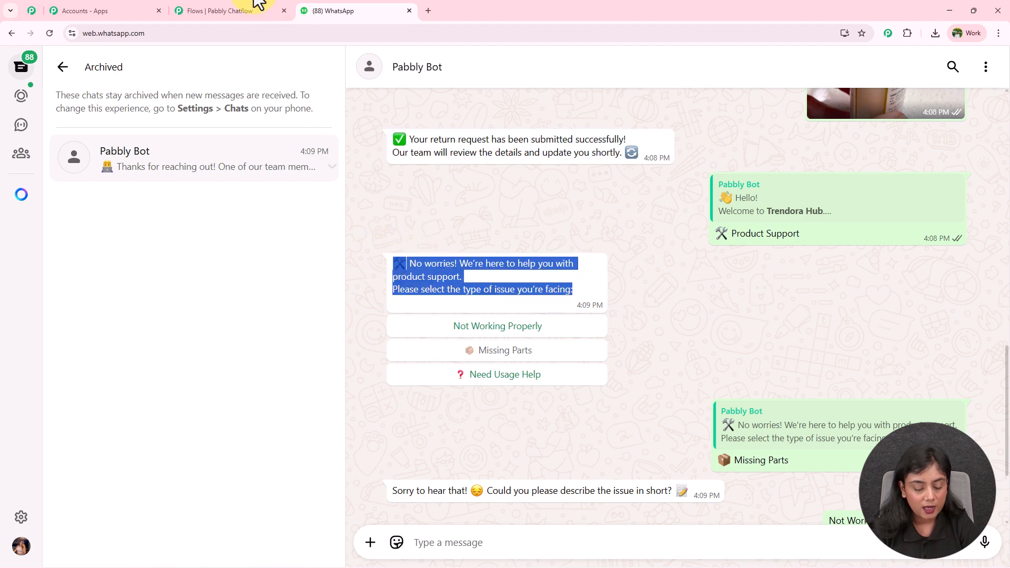
click(227, 11)
key(ctrl+v)
click(602, 376)
Add three buttons to the product support message, labelled "Not Working Properly", "Missing Parts" and "Need Usage Help" as in the WhatsApp chat.
drag(644, 209, 522, 132)
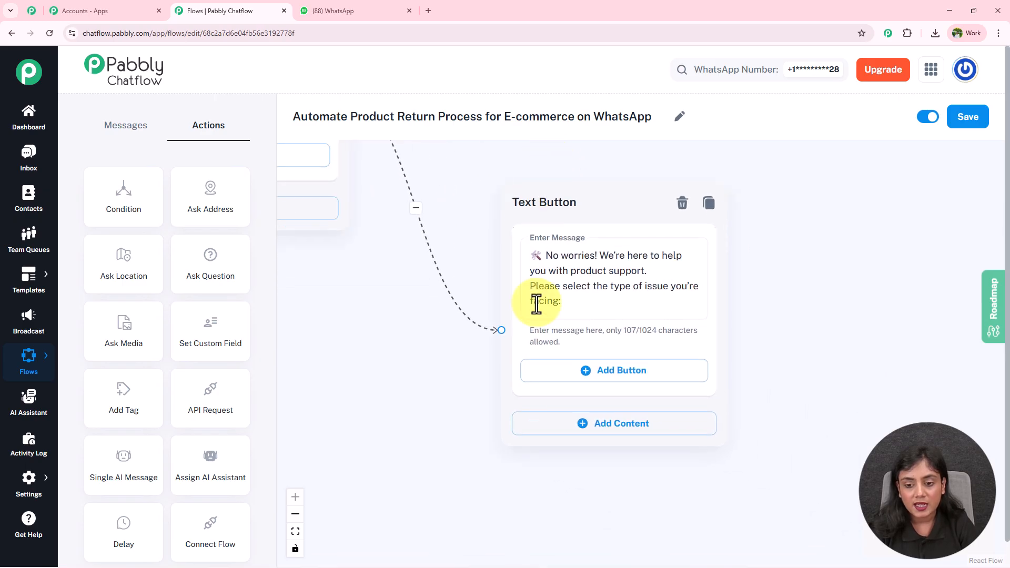
click(605, 377)
drag(760, 423, 777, 321)
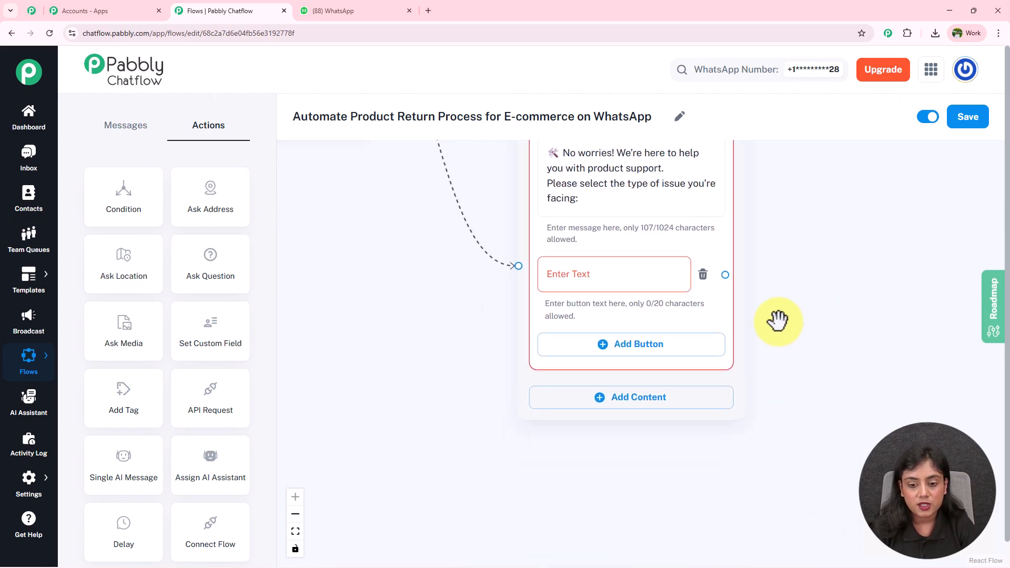
click(581, 350)
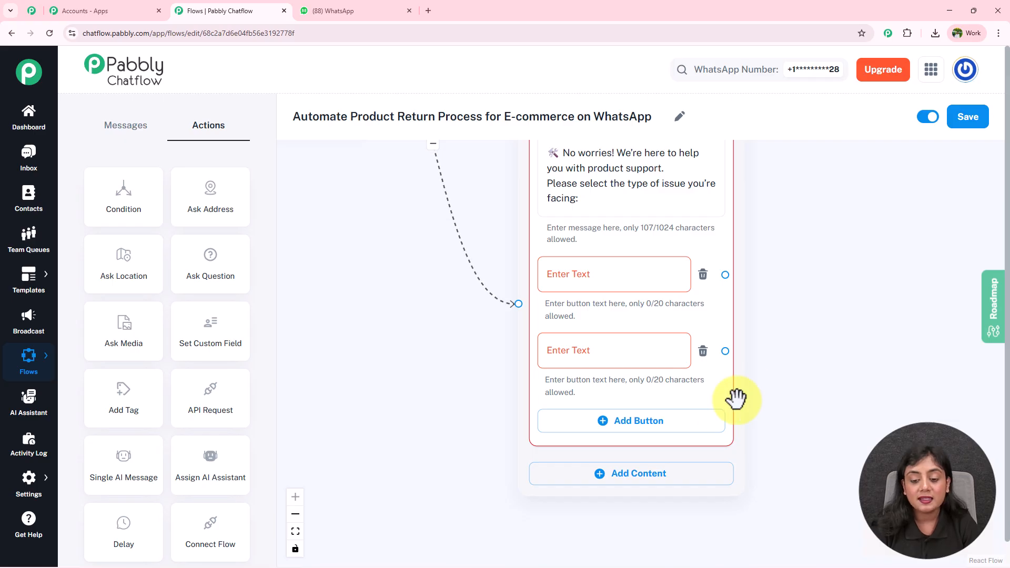
click(702, 427)
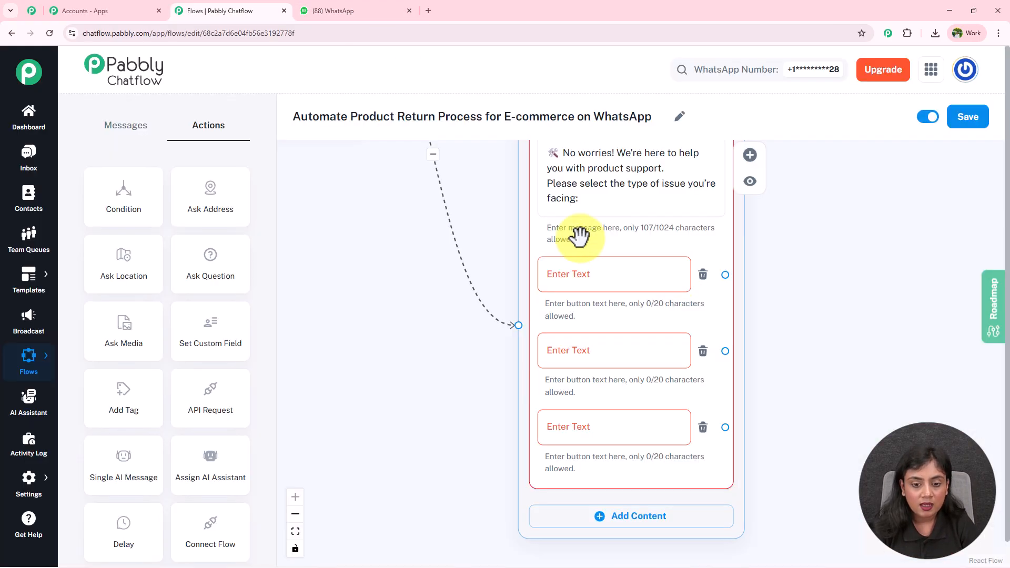
click(337, 10)
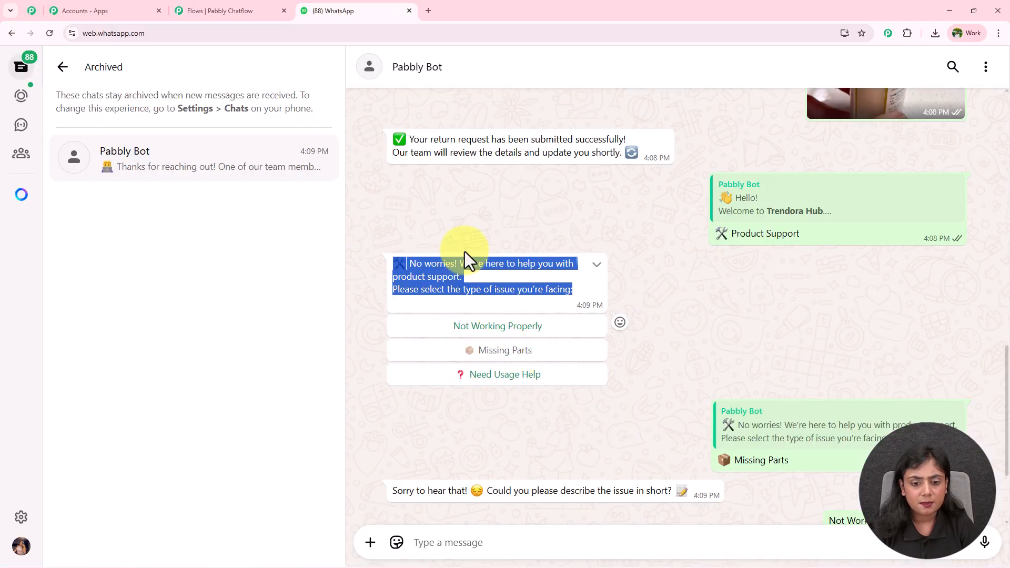
click(238, 16)
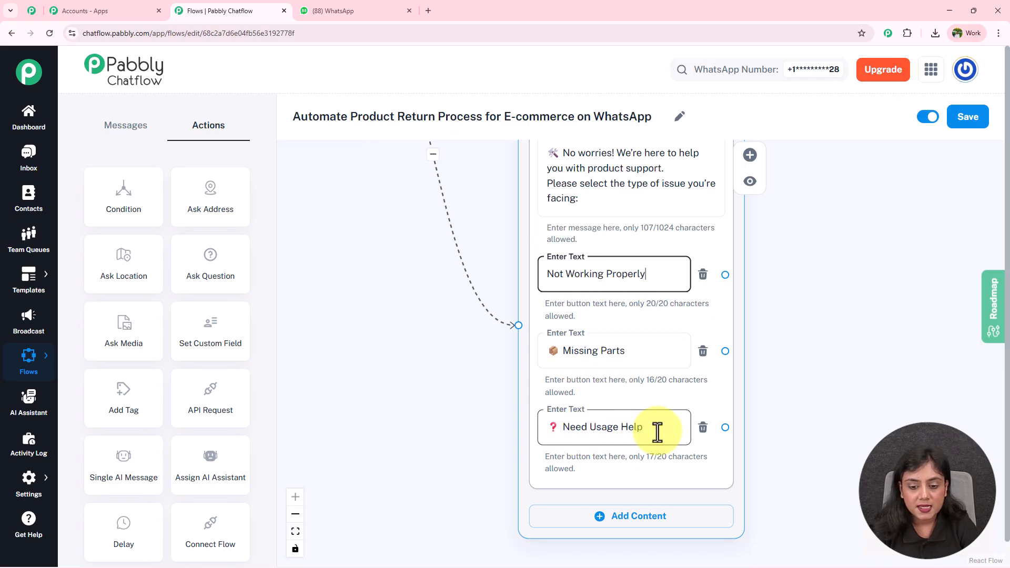
Switch to the WhatsApp chat and copy the "Sorry to hear that! Could you please describe the issue in short?" message.
click(875, 349)
scroll(875, 349, down, 2)
drag(875, 350, 753, 325)
scroll(622, 288, up, 2)
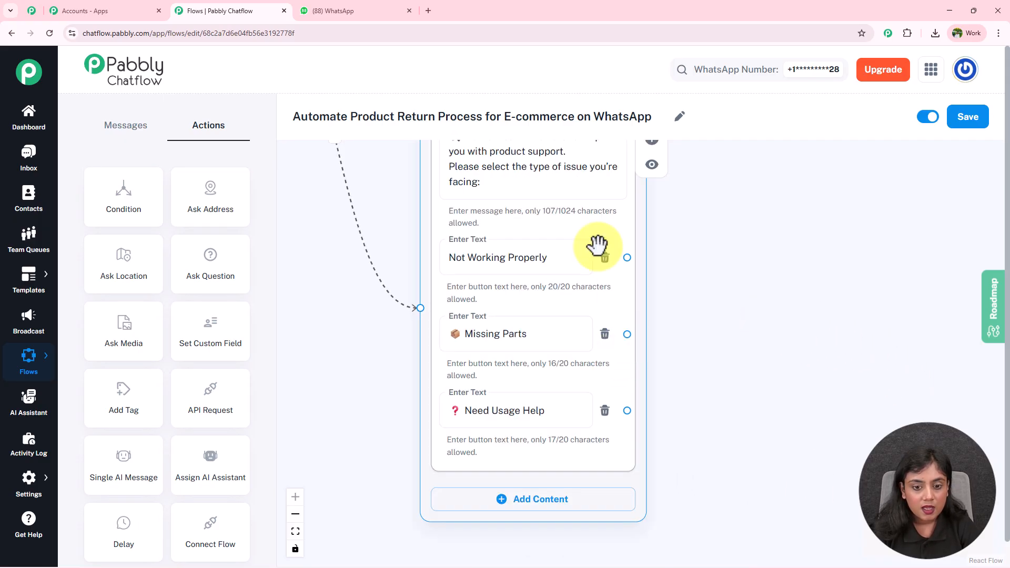
click(352, 3)
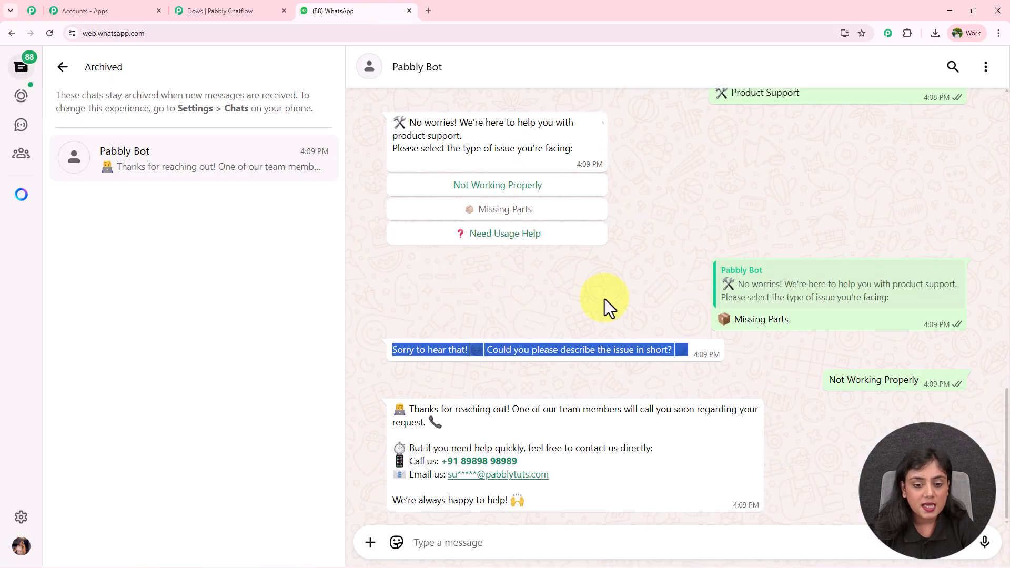
click(623, 172)
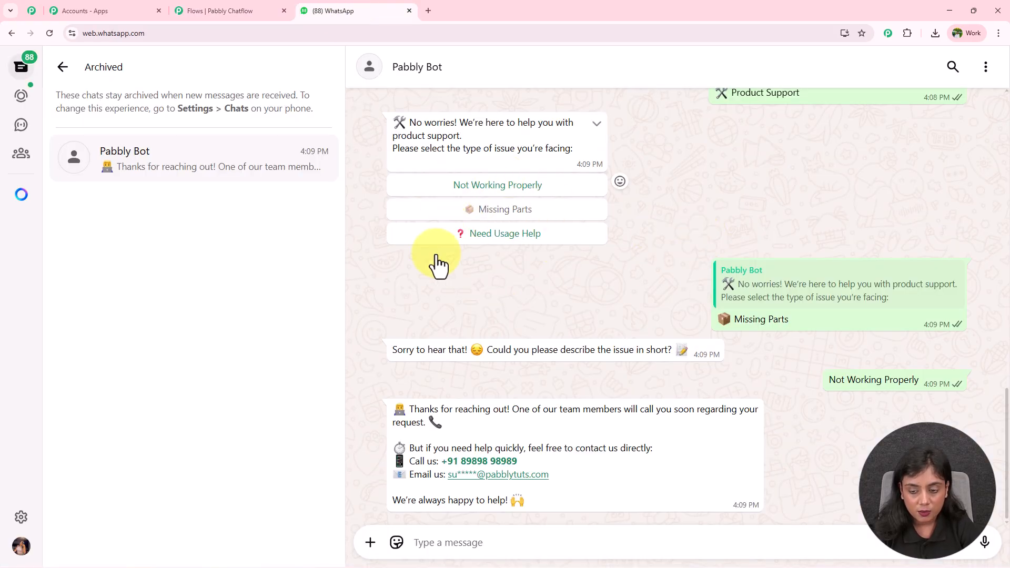
drag(391, 350, 705, 368)
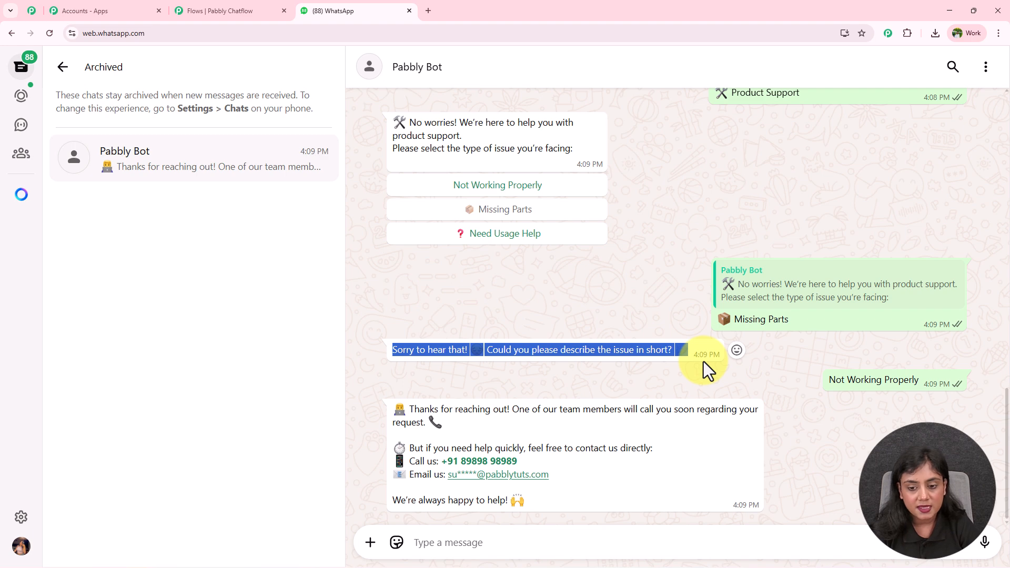
Return to the flow, add an Ask Question action and connect all three product support buttons to it.
click(181, 11)
drag(211, 265, 784, 189)
drag(529, 250, 710, 350)
drag(528, 327, 710, 351)
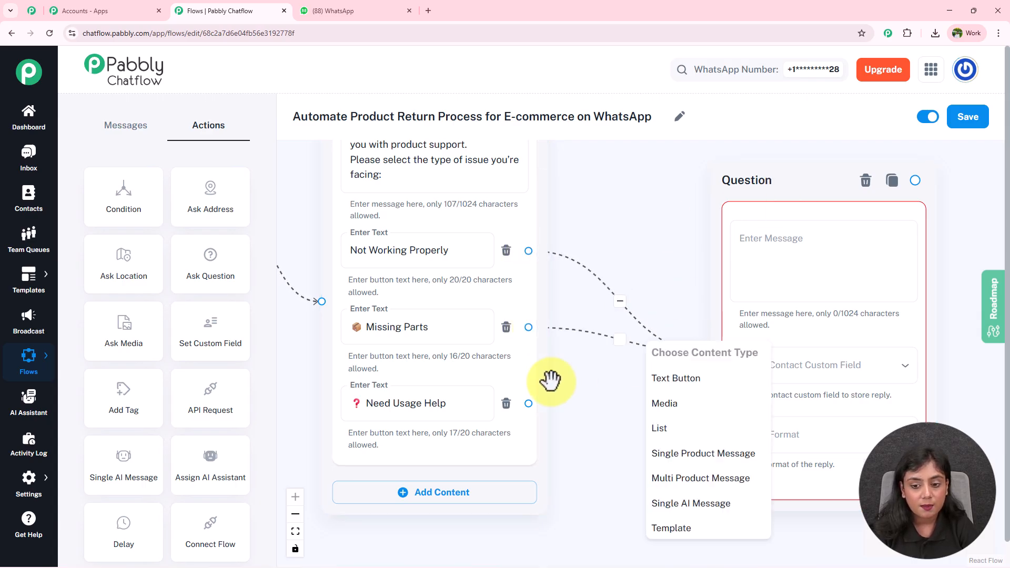
drag(529, 403, 711, 350)
Paste the copied "Sorry to hear that!" message into the new Question node.
click(794, 251)
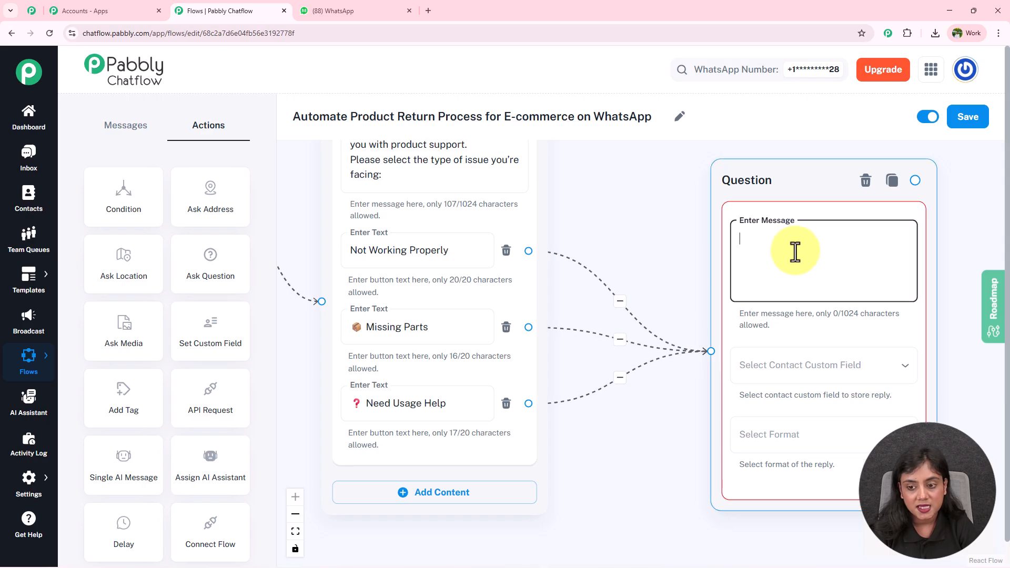
key(ctrl+v)
drag(596, 216, 656, 323)
drag(545, 244, 496, 91)
drag(588, 165, 693, 274)
drag(553, 308, 523, 176)
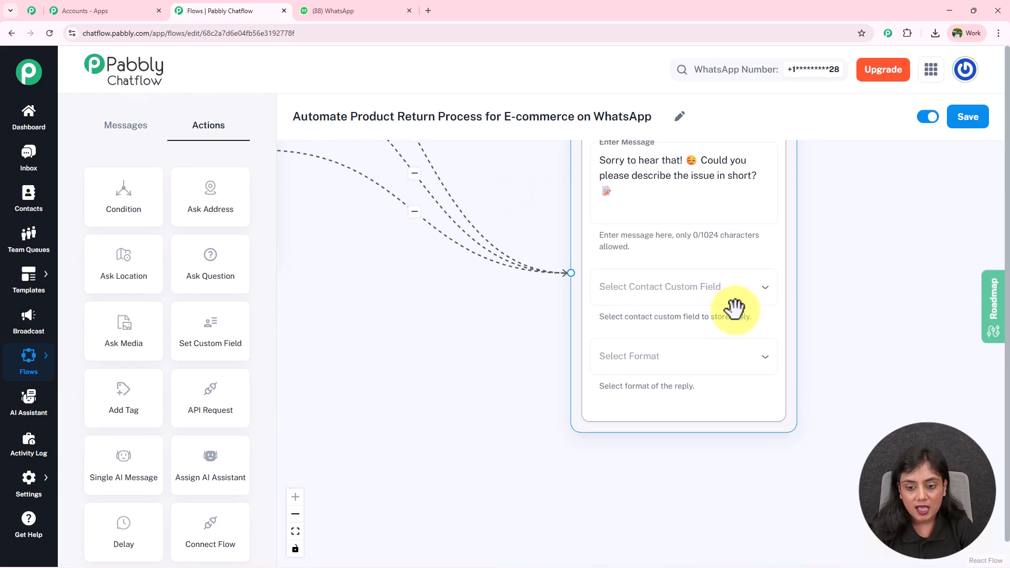
Store the question's reply in the issue_description custom field and set its reply format to Any.
click(730, 298)
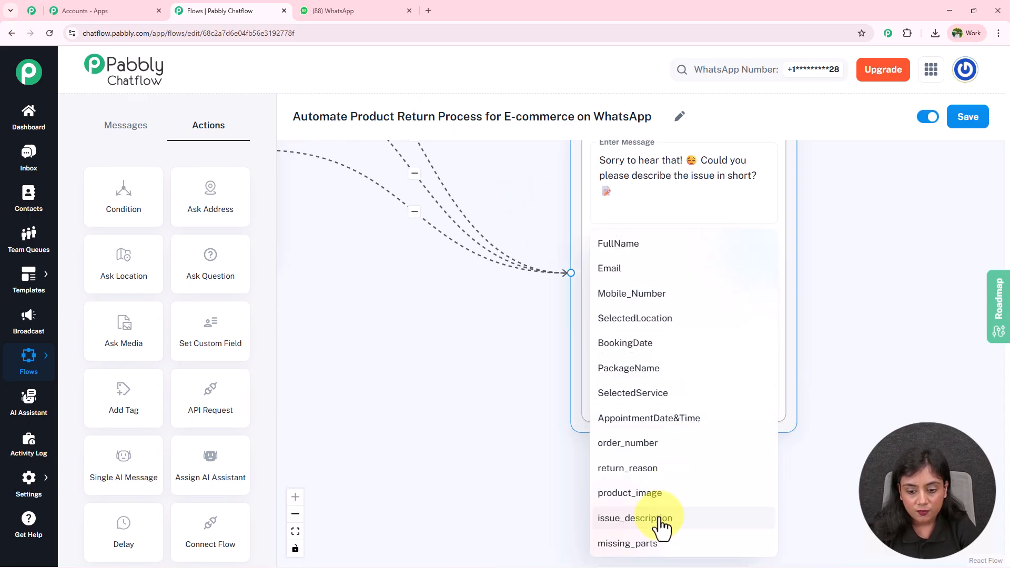
click(661, 521)
click(624, 364)
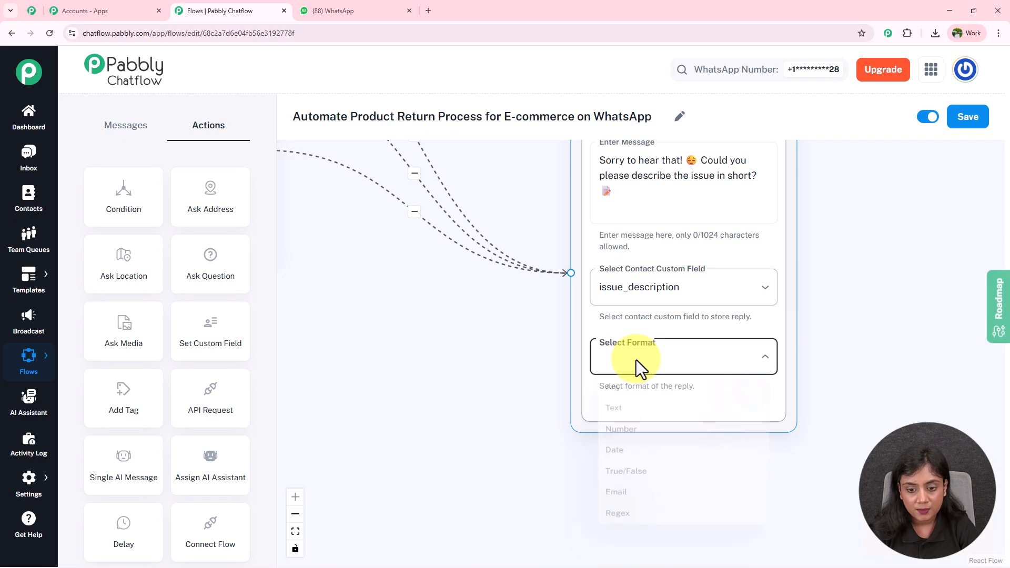
click(626, 395)
scroll(525, 371, down, 3)
drag(521, 365, 461, 424)
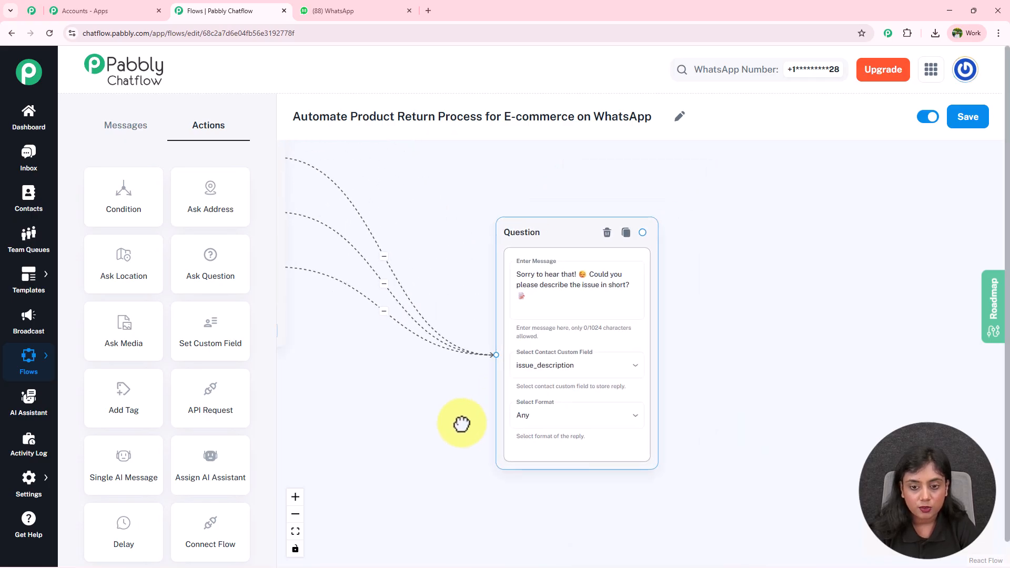
Switch to the WhatsApp chat and copy the full "Thanks for reaching out!" message with the contact details.
click(313, 6)
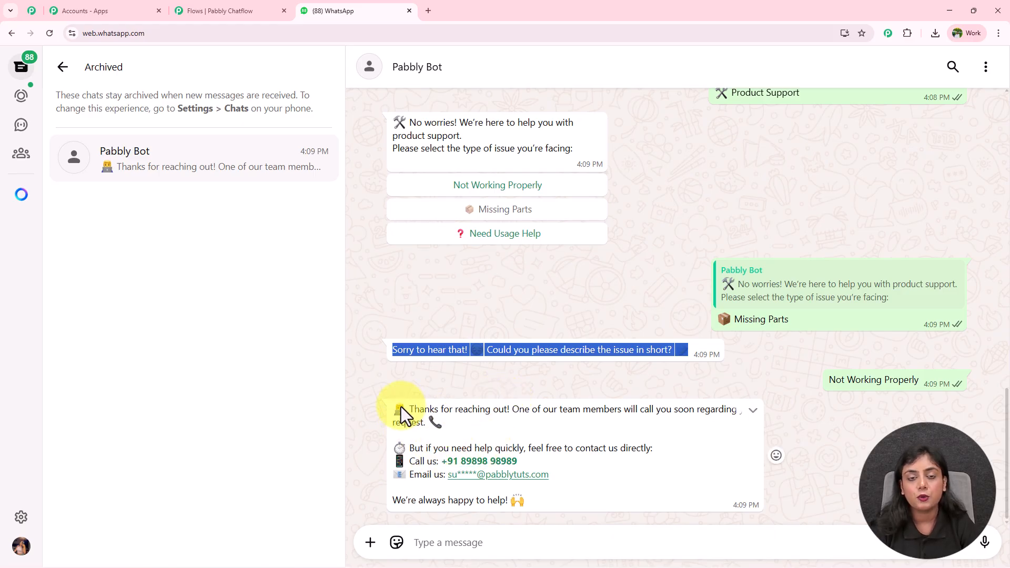
drag(512, 409, 639, 444)
click(604, 425)
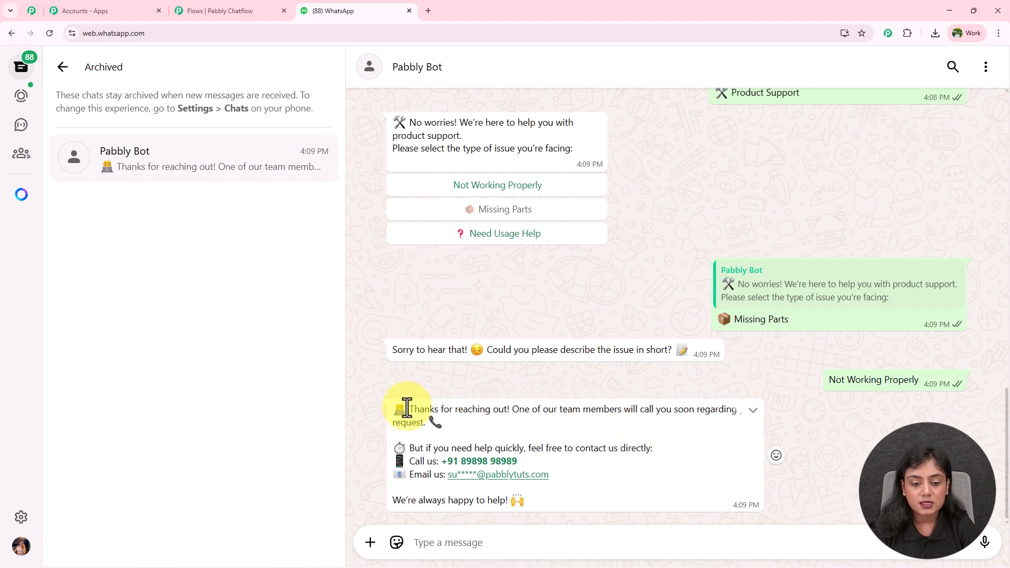
drag(563, 521, 380, 414)
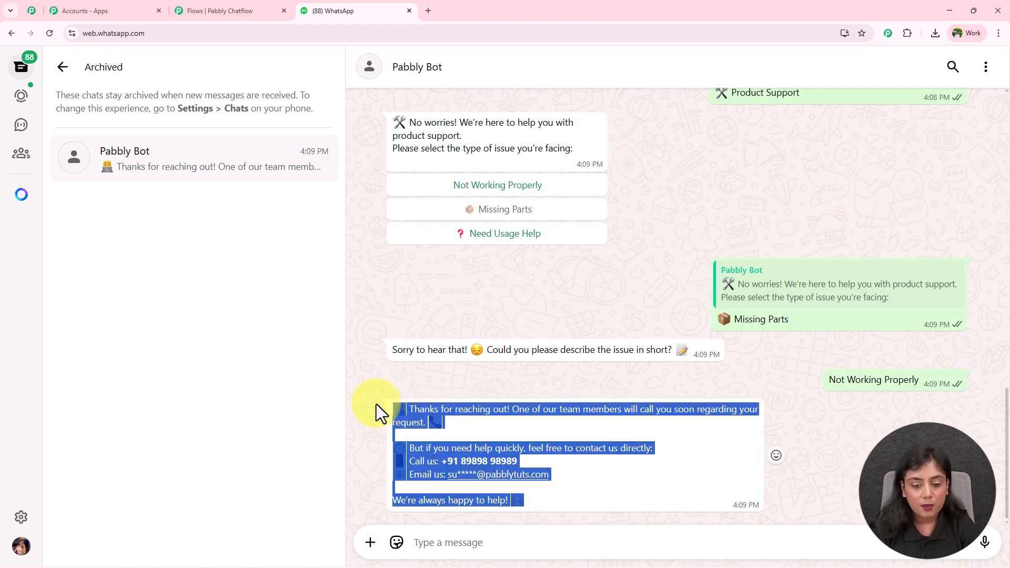
Return to the flow, connect the issue question to a new Text Button message and paste the copied text into it.
click(237, 9)
drag(647, 315, 561, 282)
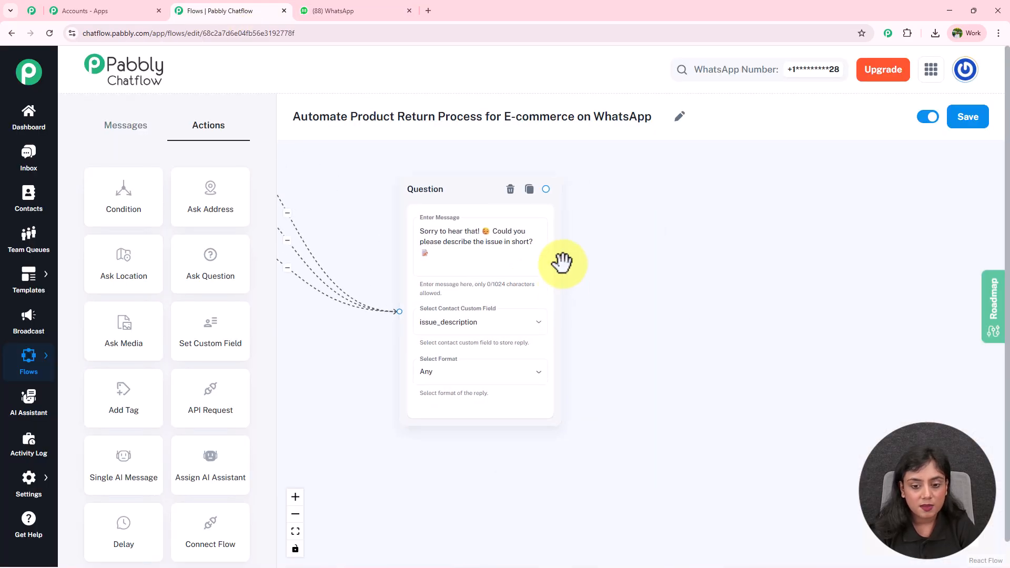
drag(545, 190, 704, 245)
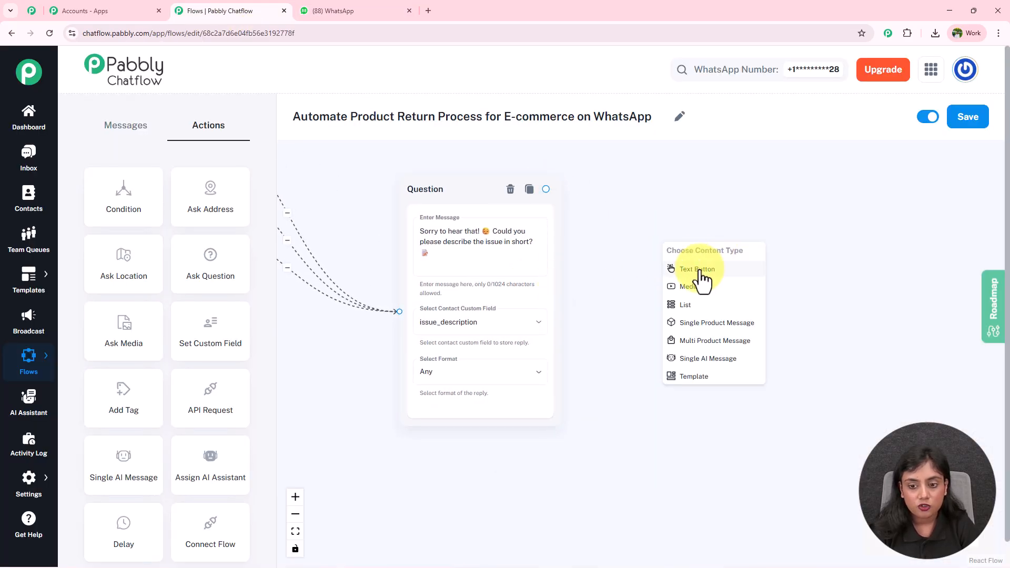
click(698, 269)
key(ctrl+v)
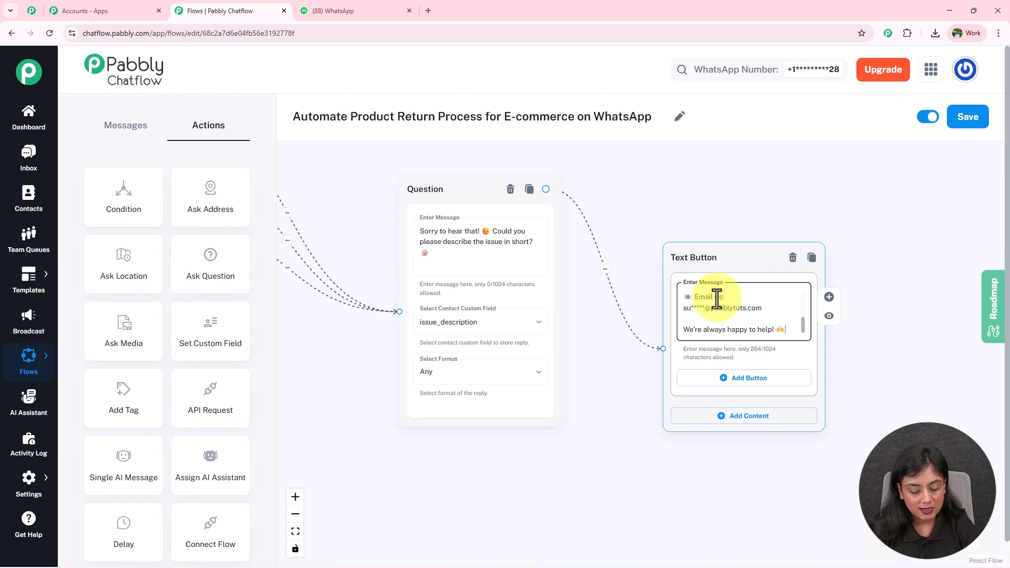
Wrap the phone number and e-mail address in the closing message in asterisks, writing out the full support e-mail address.
scroll(762, 316, up, 3)
scroll(816, 322, up, 2)
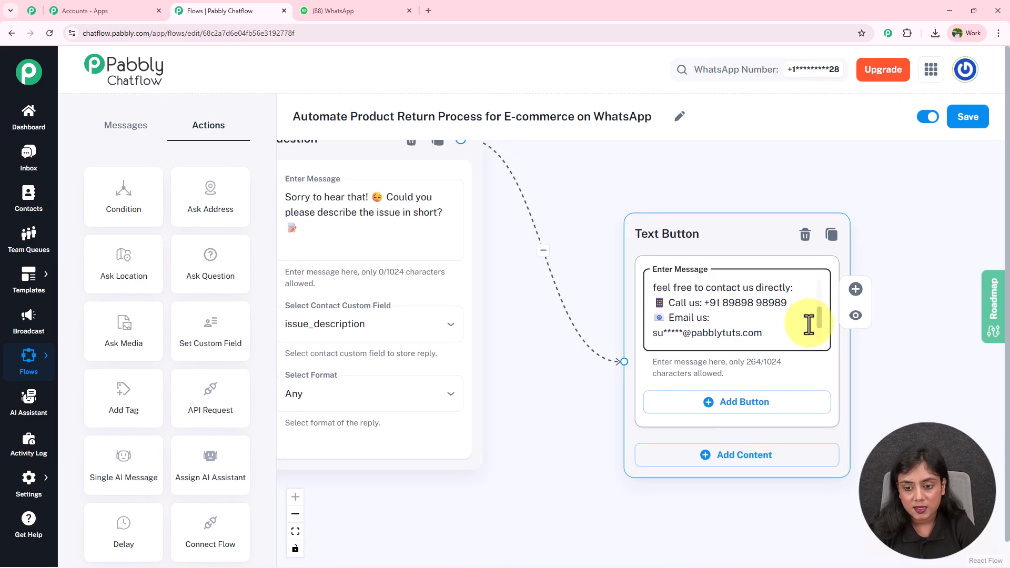
text(*)
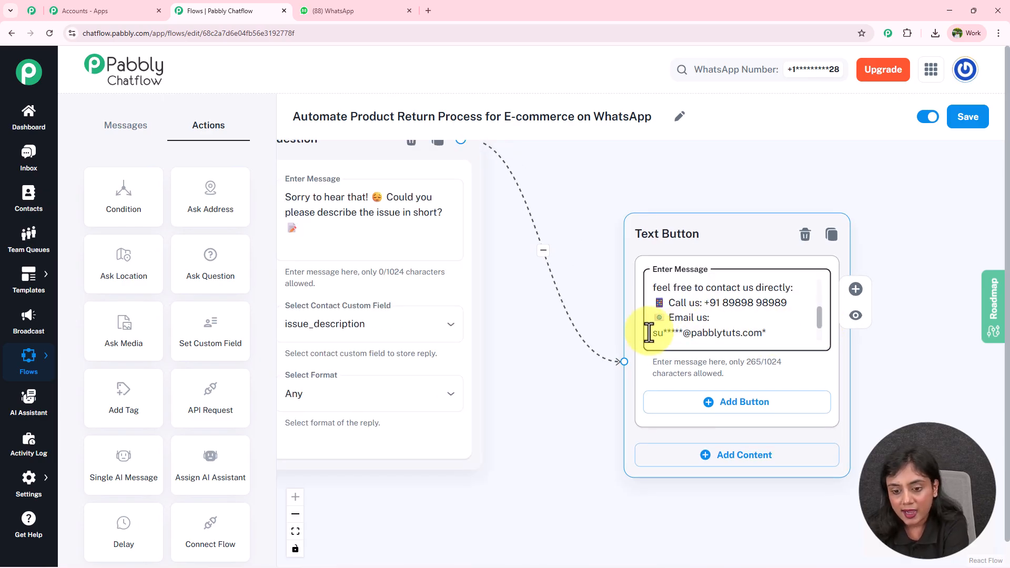
click(654, 332)
text(*)
click(708, 302)
text(*)
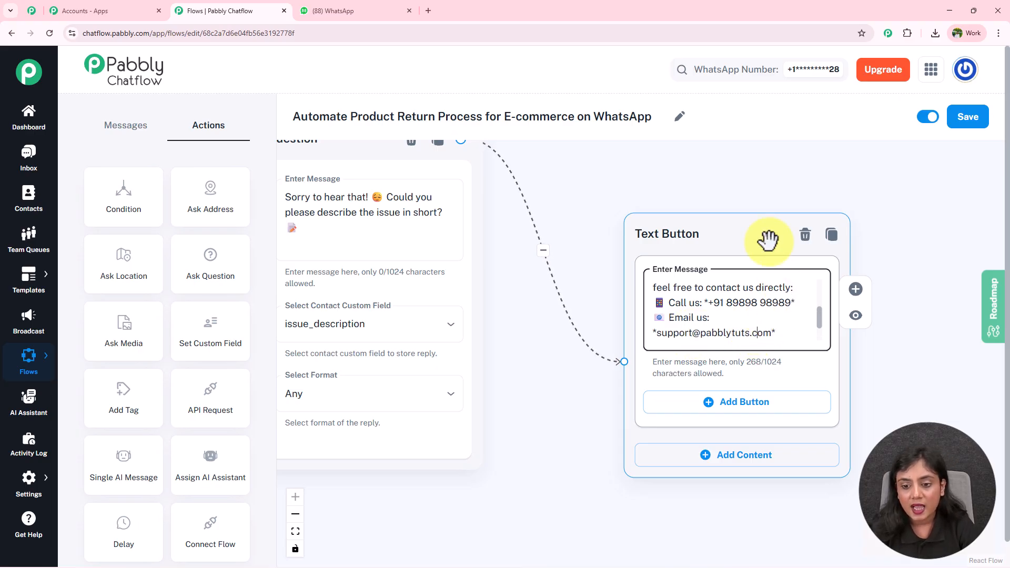
Look over the complete flow with its return and product support branches and save it.
scroll(724, 196, down, 5)
scroll(794, 253, down, 6)
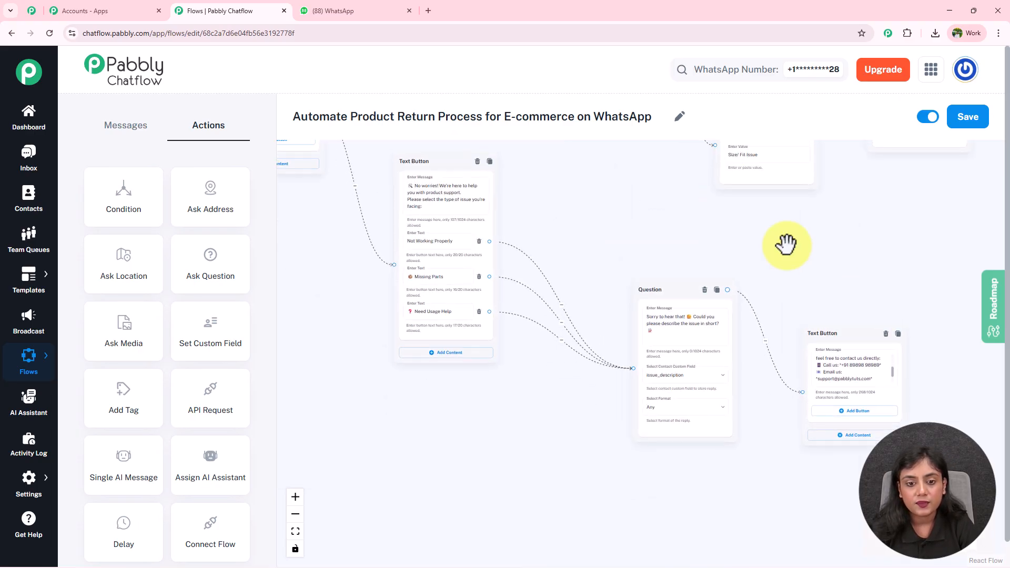
drag(606, 255, 648, 308)
drag(658, 254, 557, 331)
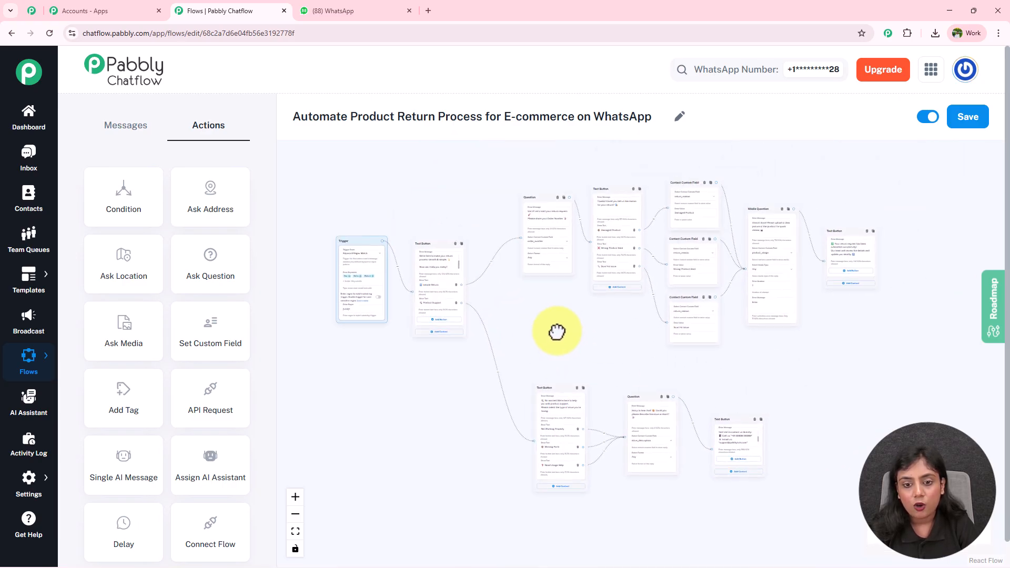
click(978, 121)
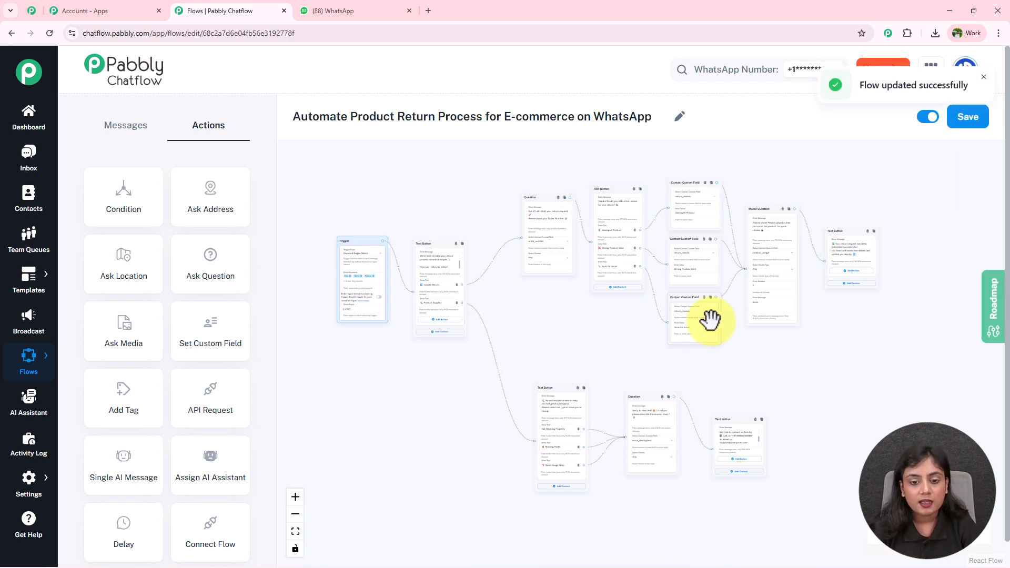
Move the three product support branch nodes closer to the welcome message and each other.
drag(552, 387, 521, 355)
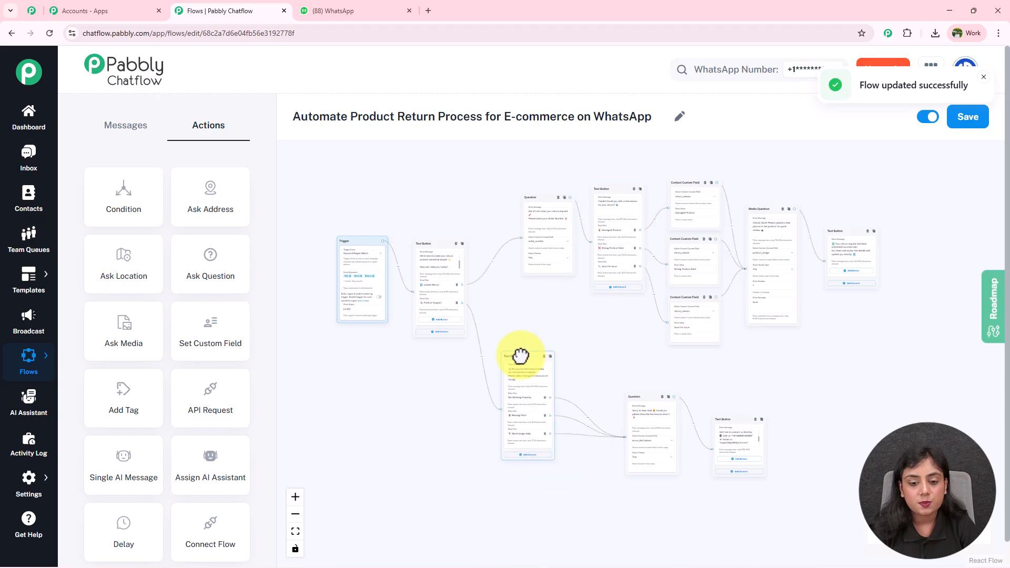
drag(653, 395, 597, 369)
drag(724, 415, 649, 388)
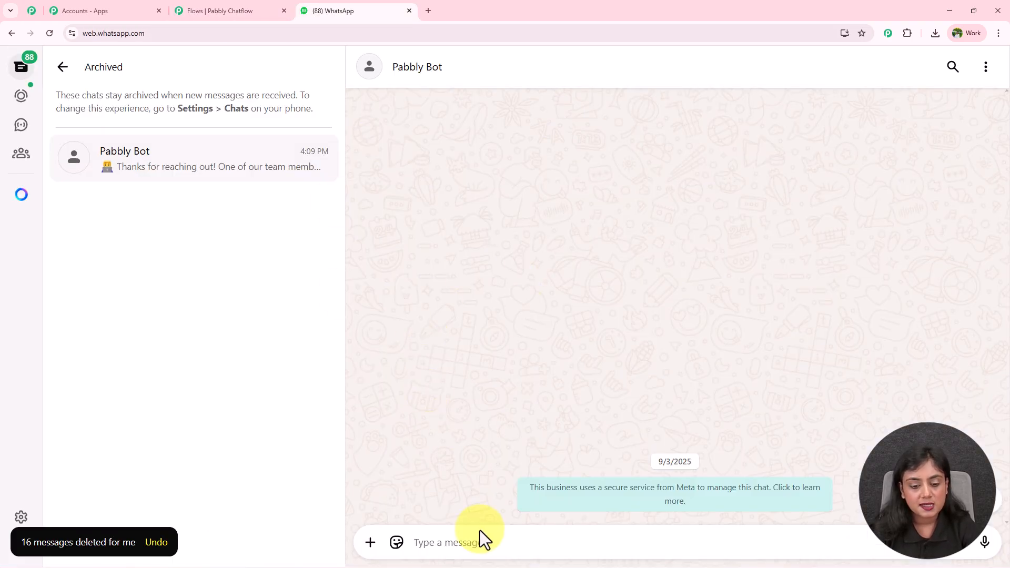
Test the flow by sending "Hey I want to return the product" to Pabbly Bot in WhatsApp.
click(480, 525)
text(H)
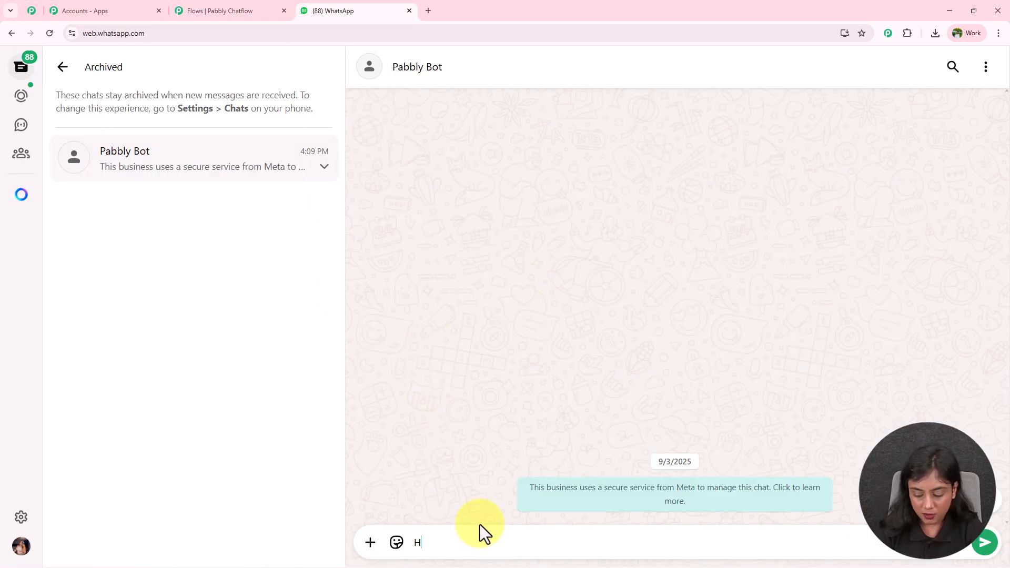
text(ey I want to return the product)
key(Return)
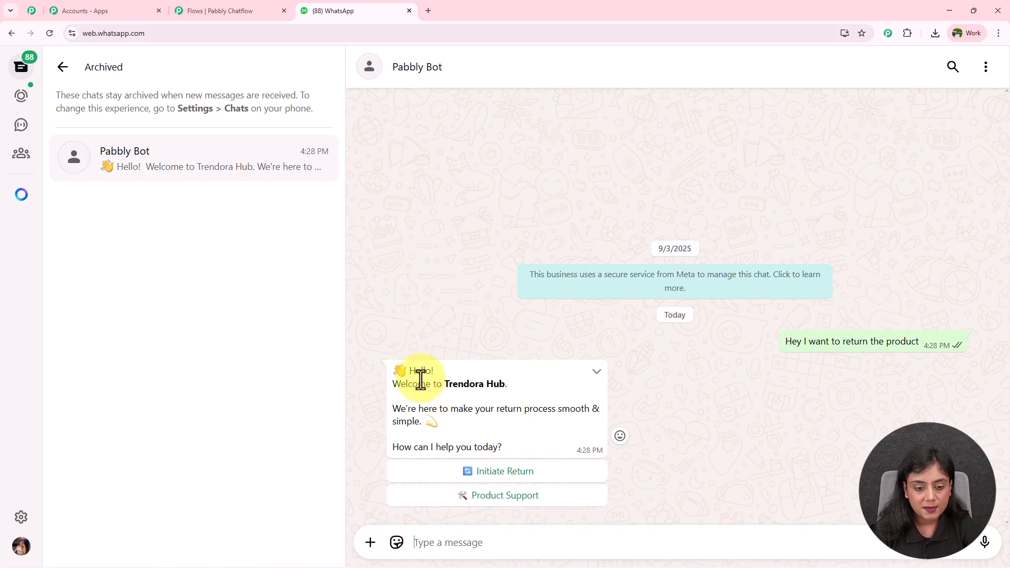
Go through the return conversation by choosing Initiate Return, replying with the order number and selecting Damaged Product.
click(518, 476)
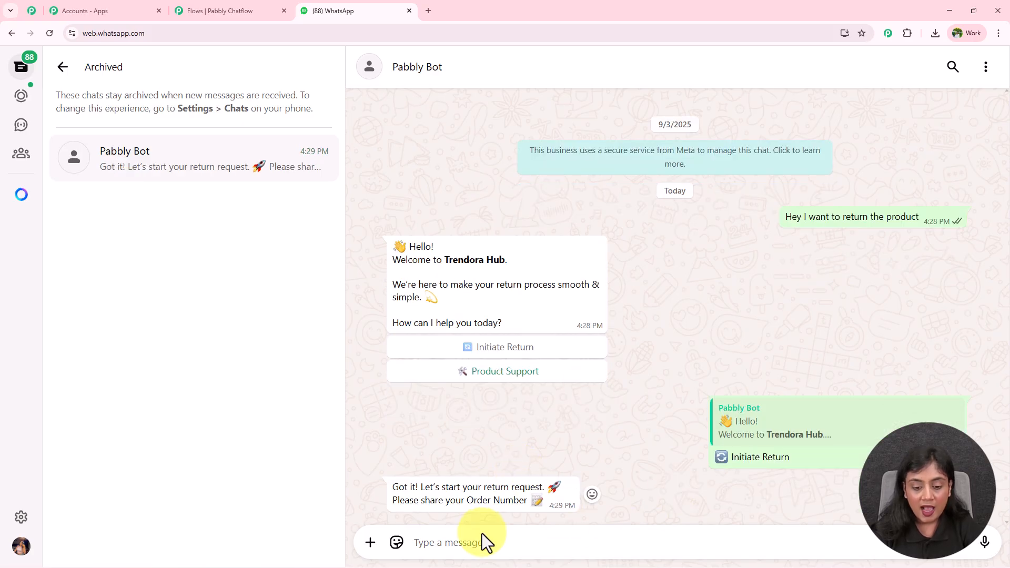
text(BCDA)
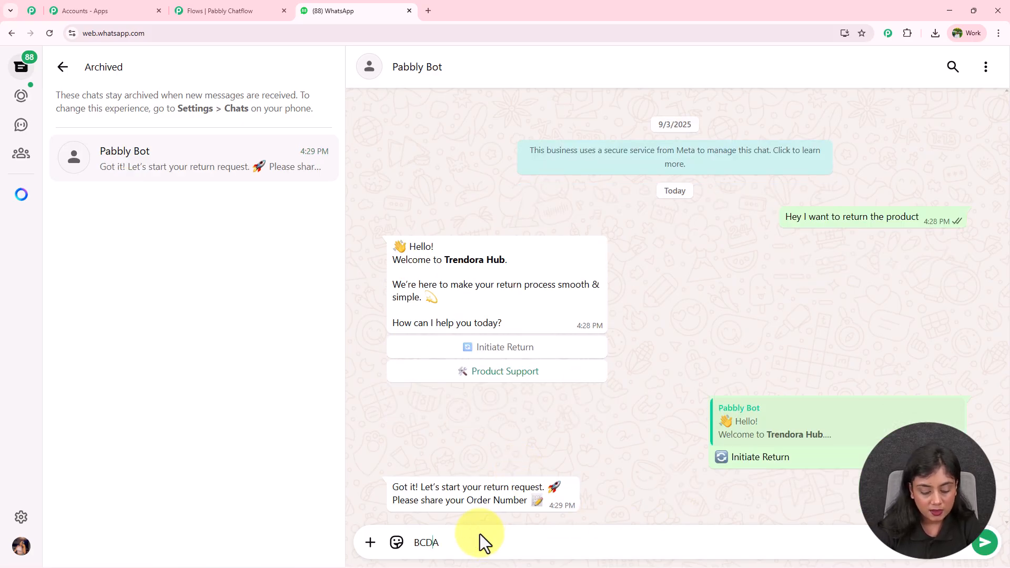
key(Return)
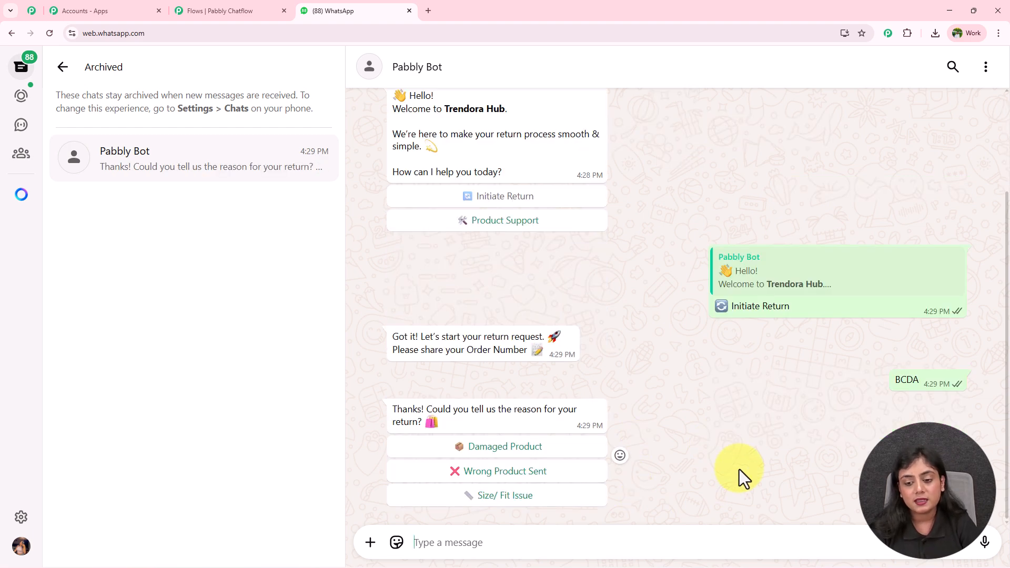
click(542, 450)
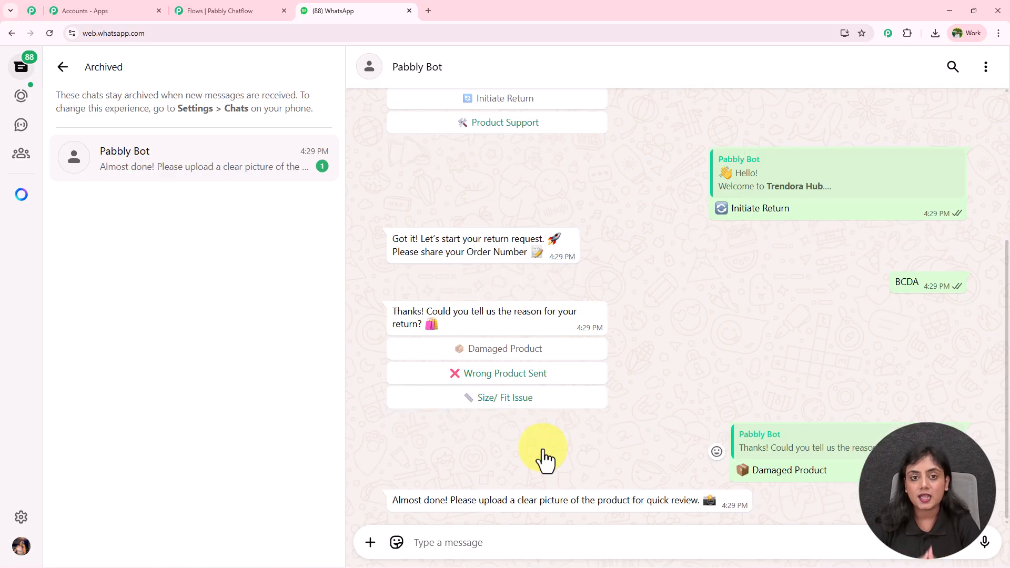
Switch back to Pabbly Chatflow and look over the layout of the finished flow.
click(254, 10)
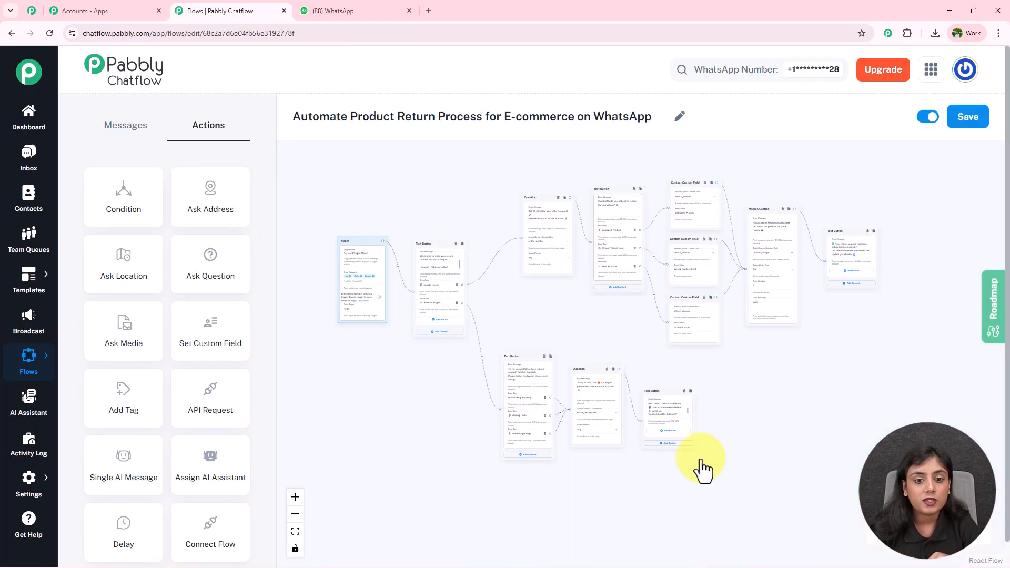
scroll(909, 402, up, 1)
drag(863, 392, 967, 435)
scroll(918, 421, up, 2)
scroll(936, 421, down, 1)
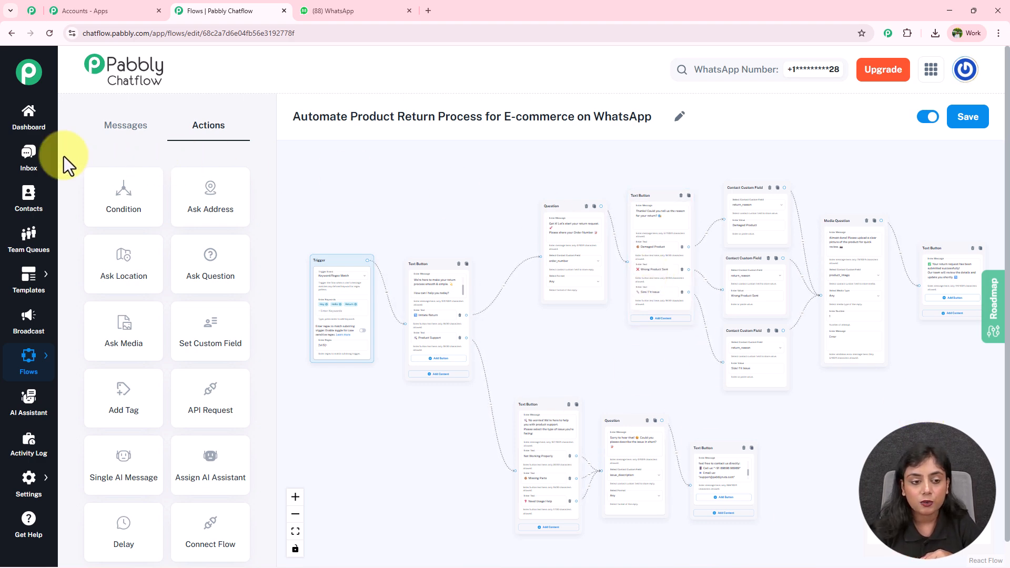
Open the Chatflow Inbox in a new tab and show the Demo Account conversation.
right_click(40, 165)
click(58, 174)
click(311, 10)
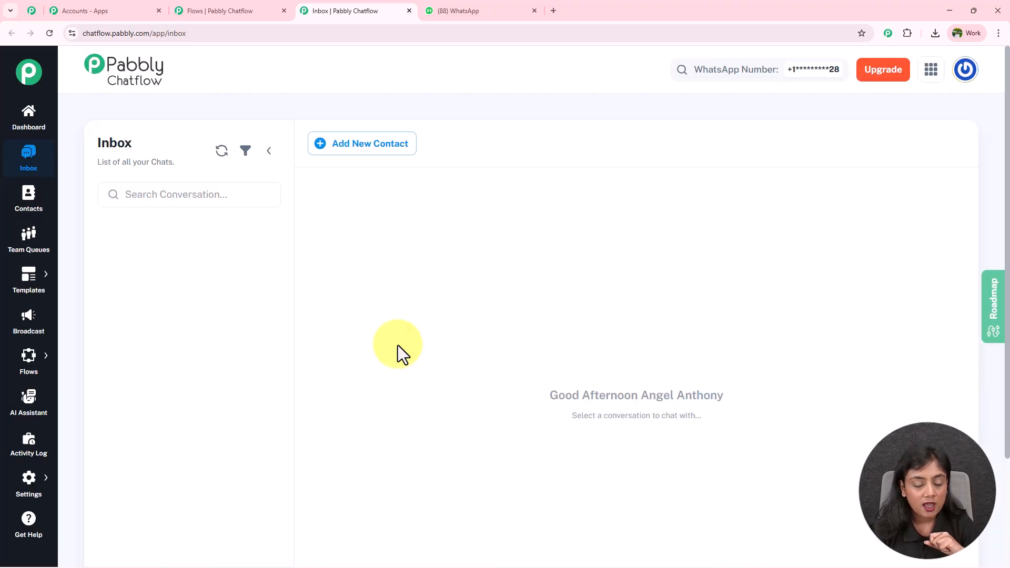
click(167, 237)
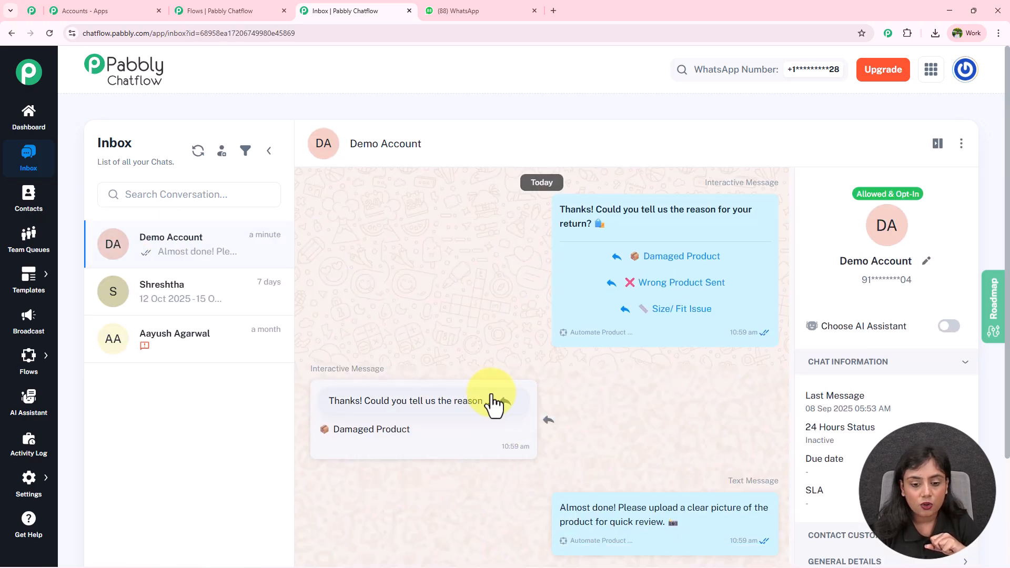
Expand the contact's custom fields, check the stored order, return reason, product image and issue description replies, and close the Inbox tab.
scroll(484, 403, down, 3)
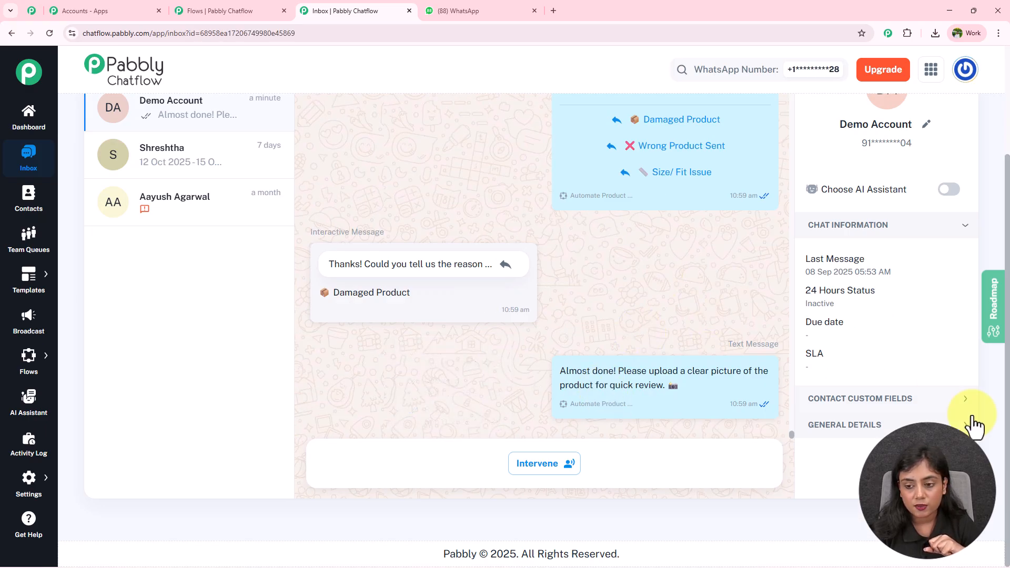
click(914, 400)
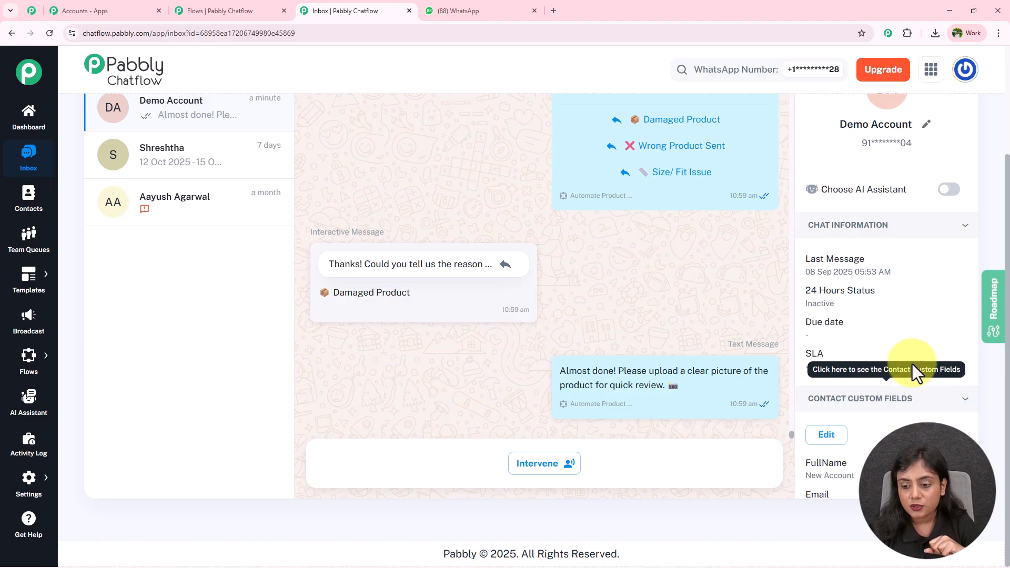
scroll(912, 368, down, 6)
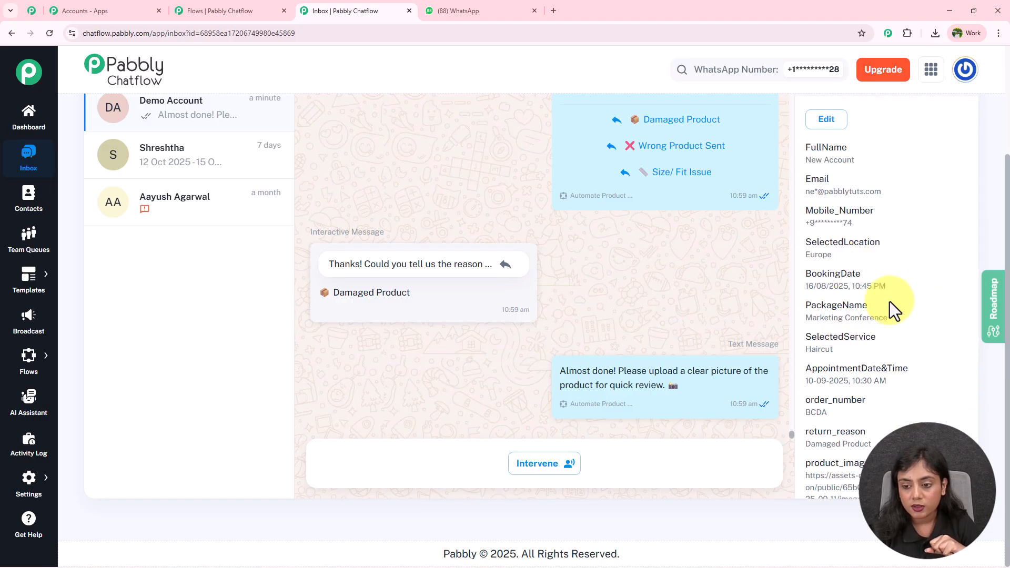
scroll(889, 301, down, 3)
mouse_move(873, 288)
mouse_down()
mouse_move(797, 292)
mouse_move(872, 289)
mouse_up()
drag(806, 318, 886, 361)
scroll(885, 361, down, 1)
click(837, 333)
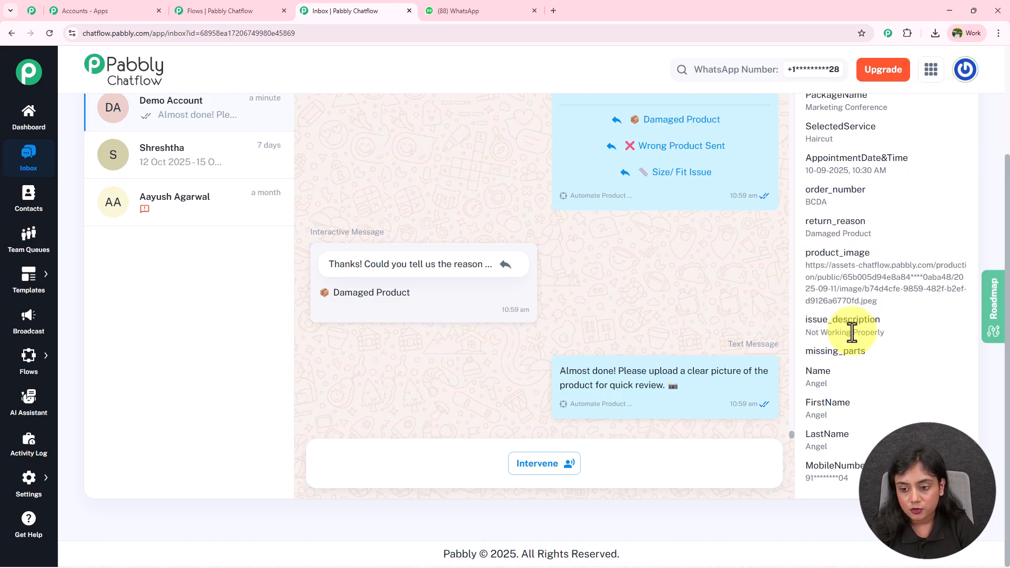
triple_click(837, 333)
click(901, 342)
scroll(901, 346, down, 1)
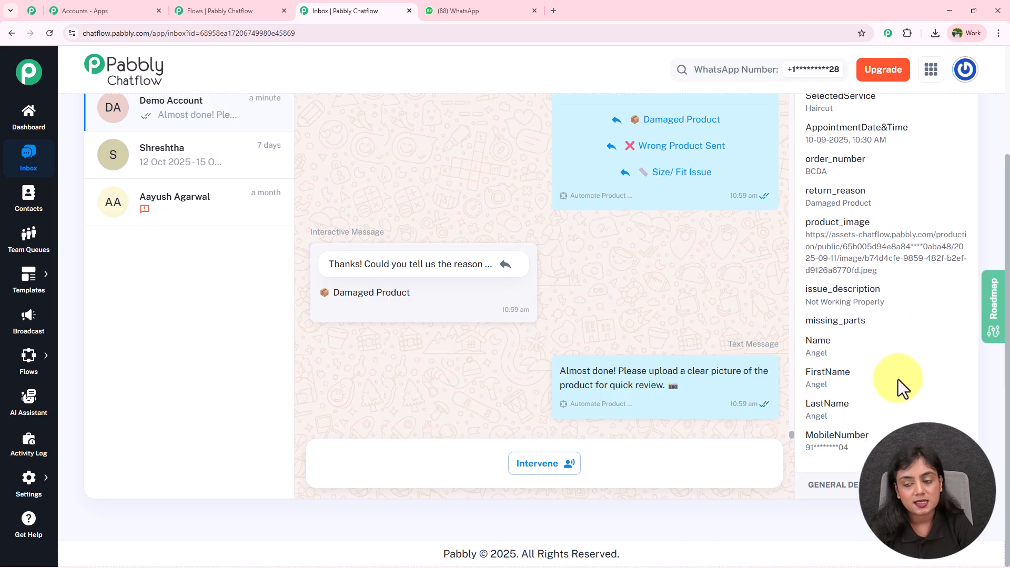
click(409, 11)
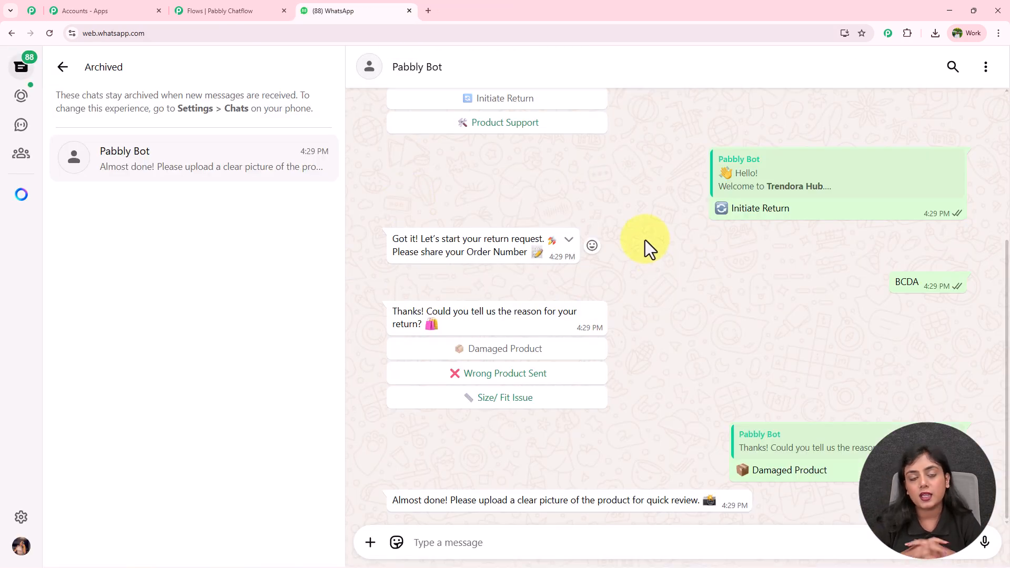